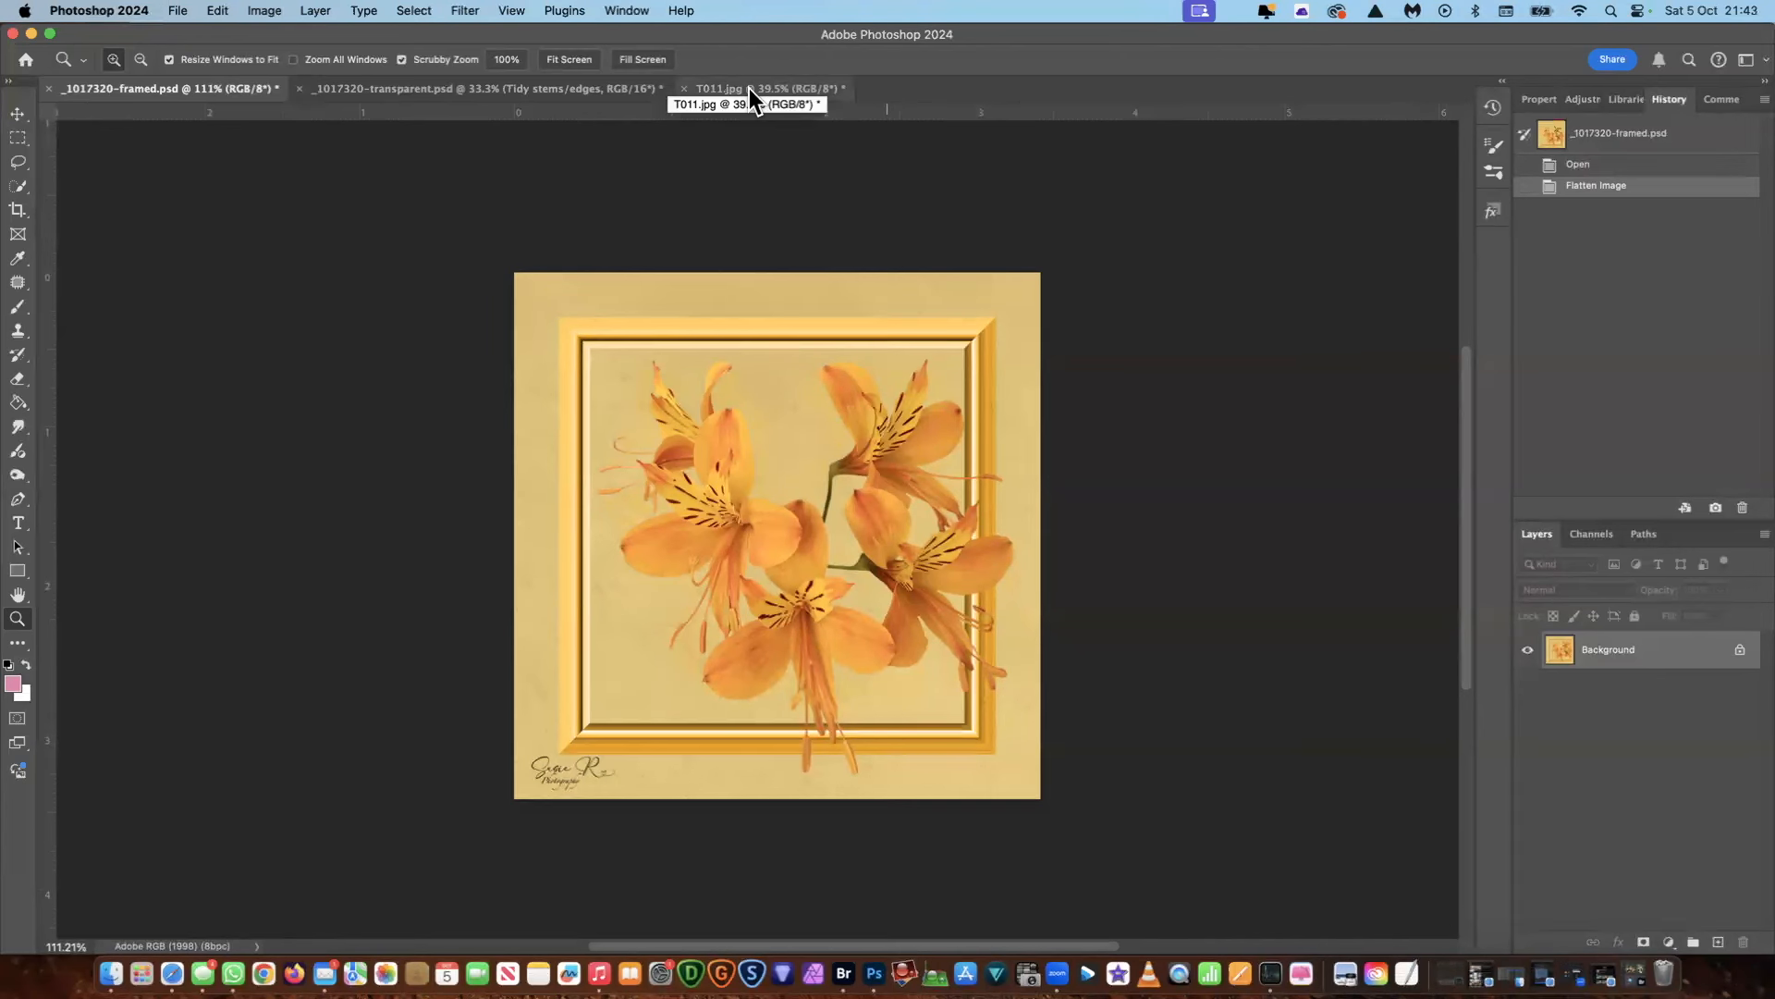
Step: Crop the T011.jpg texture to a 1:1 square and add a new empty layer above it
click(749, 87)
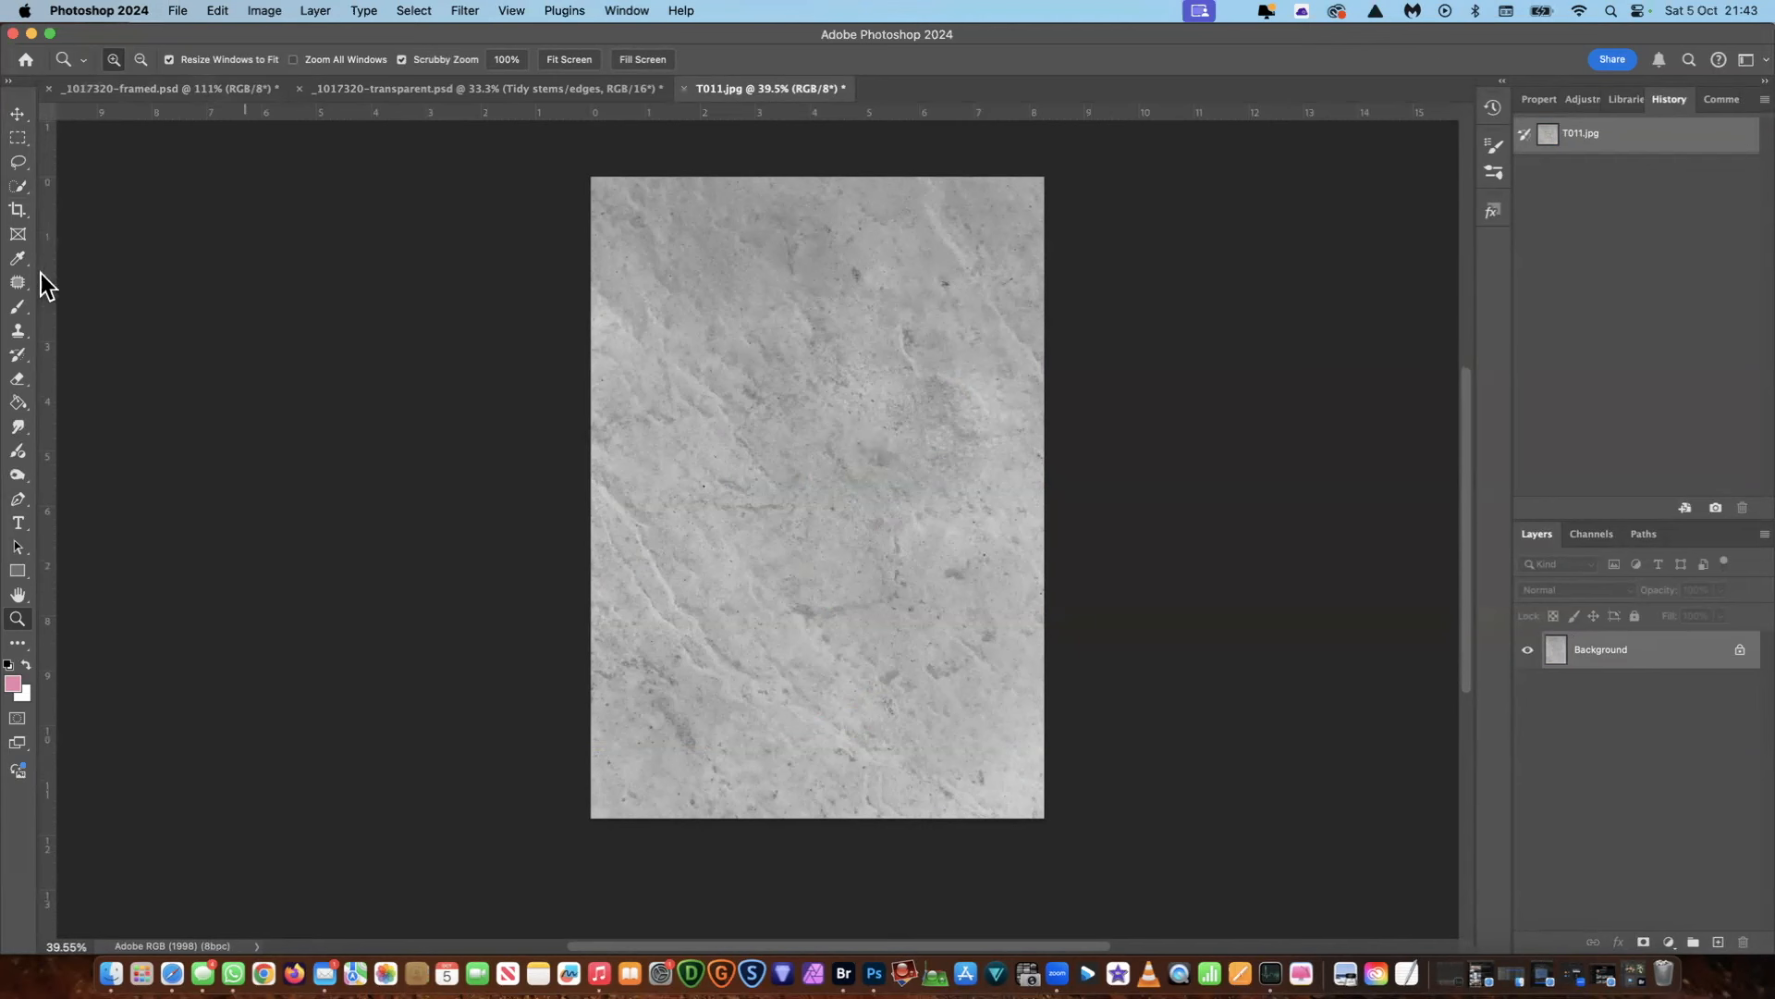
click(18, 212)
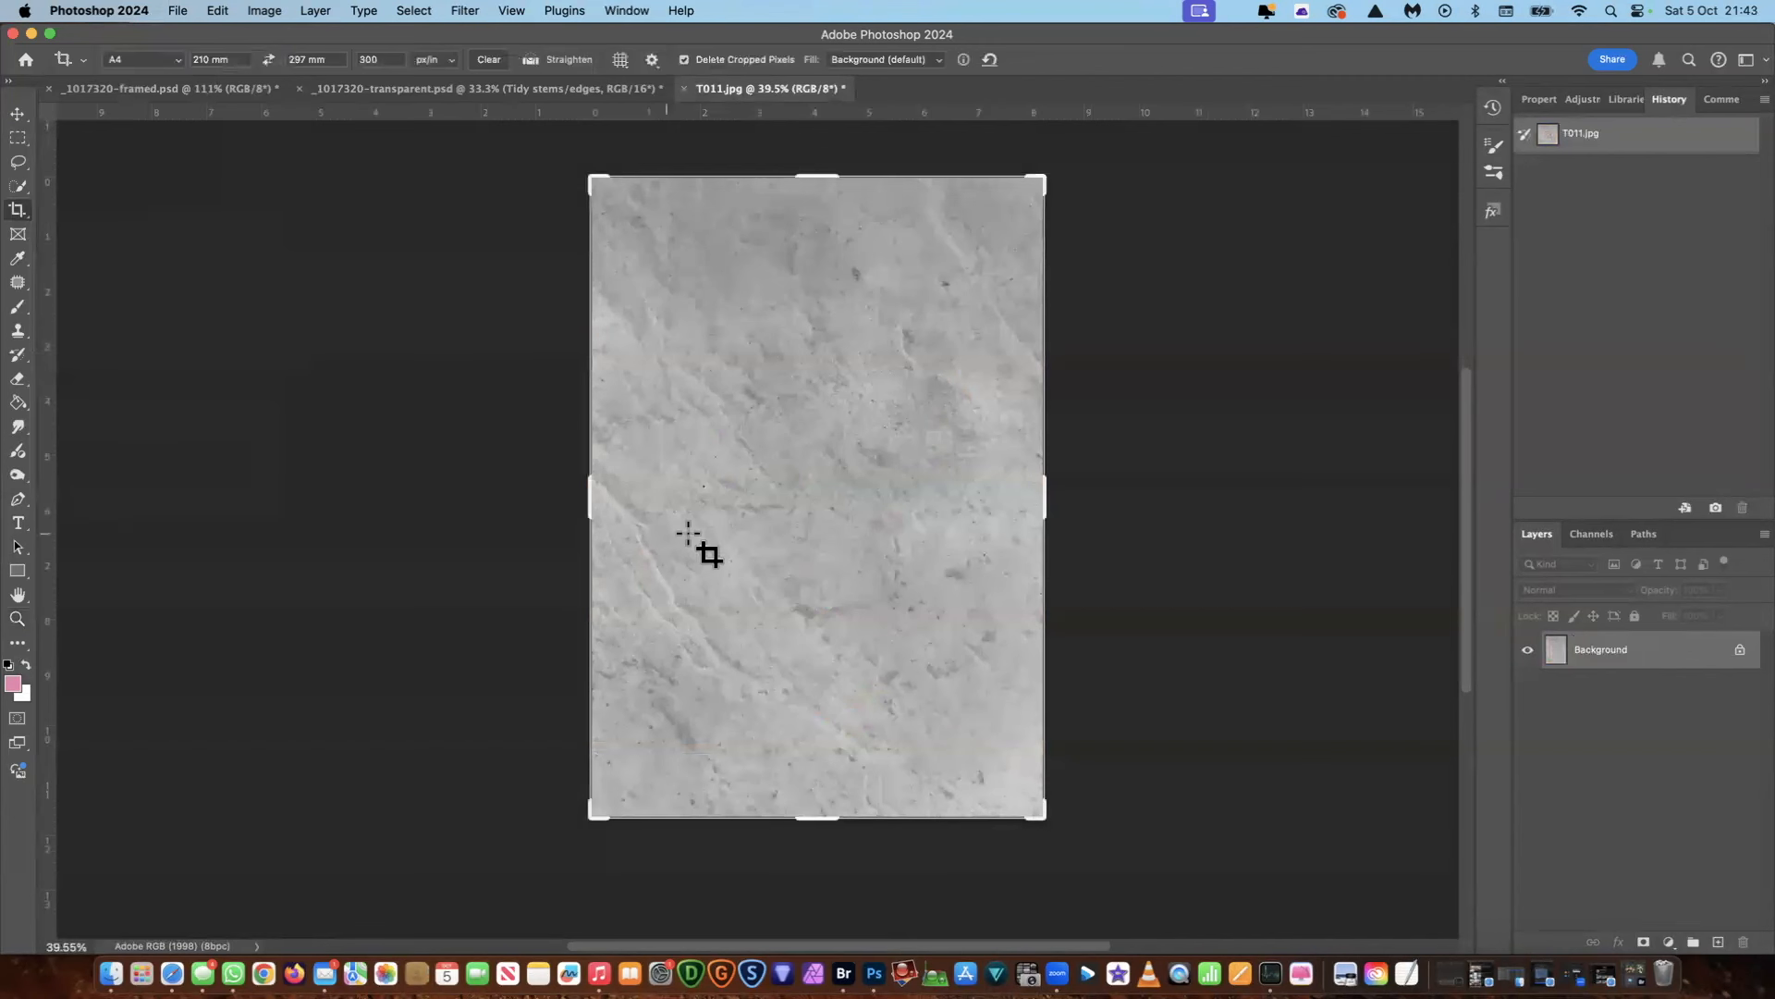
click(175, 61)
mouse_move(169, 20)
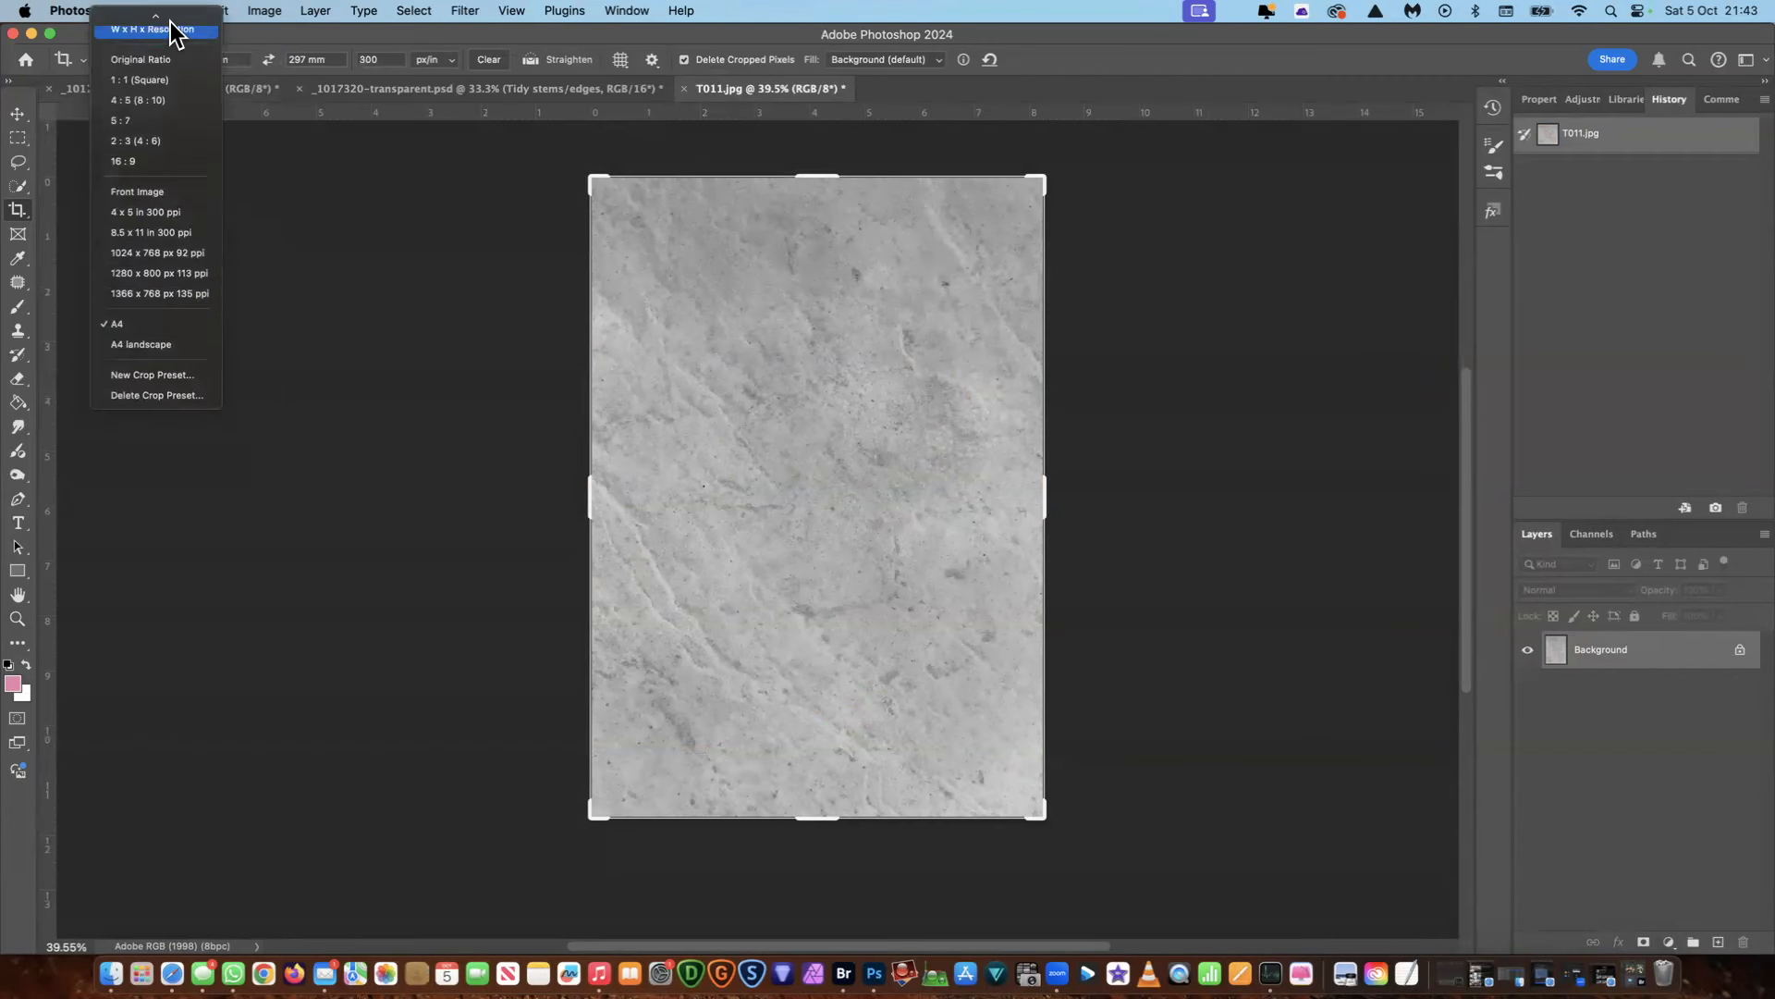
click(175, 103)
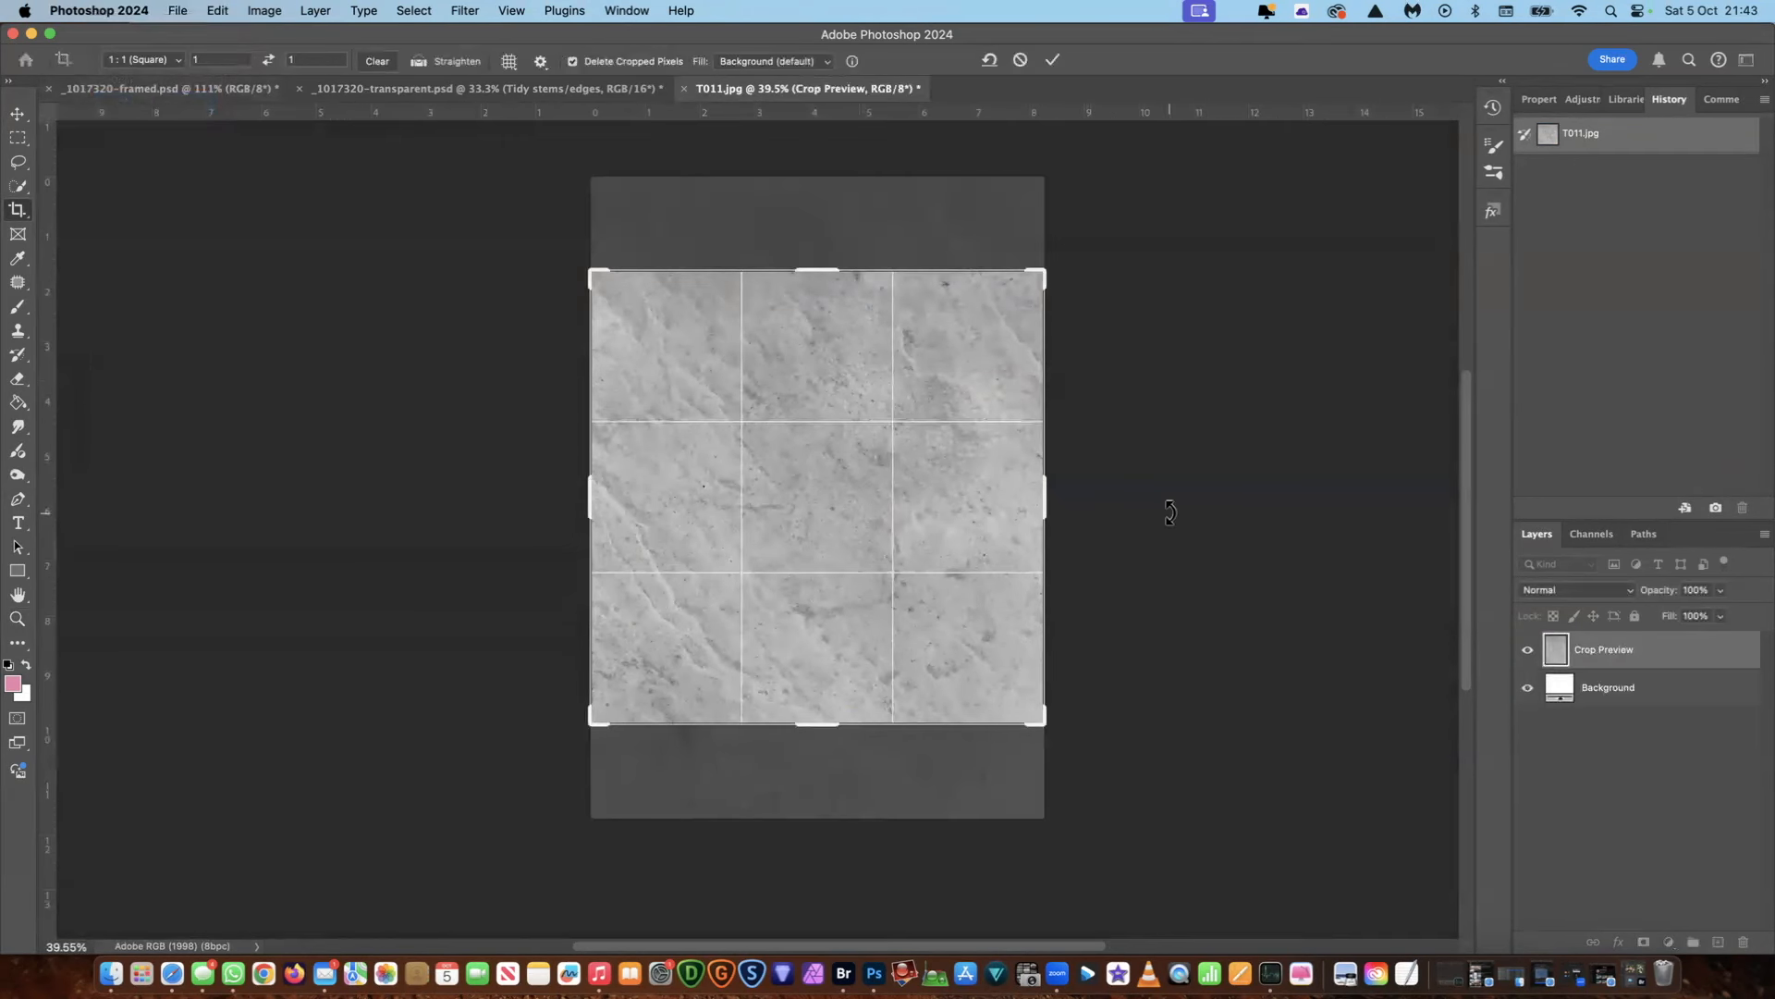
key(Return)
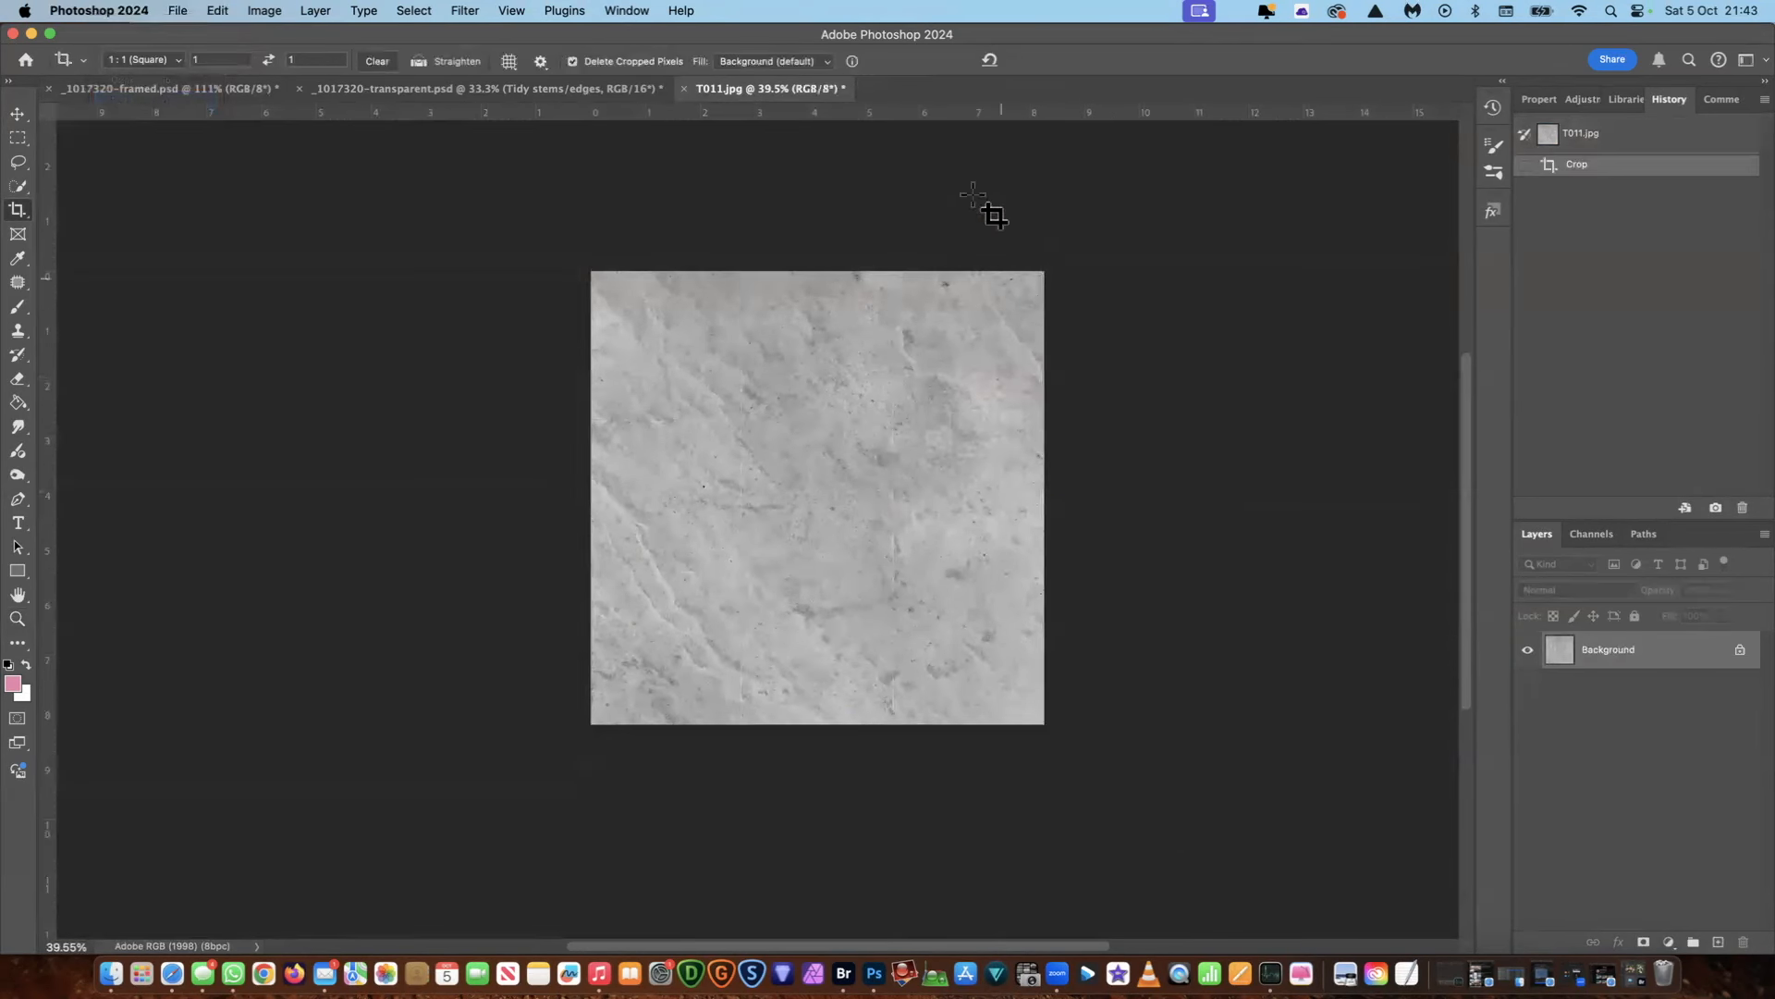
scroll(1202, 412, left, 2)
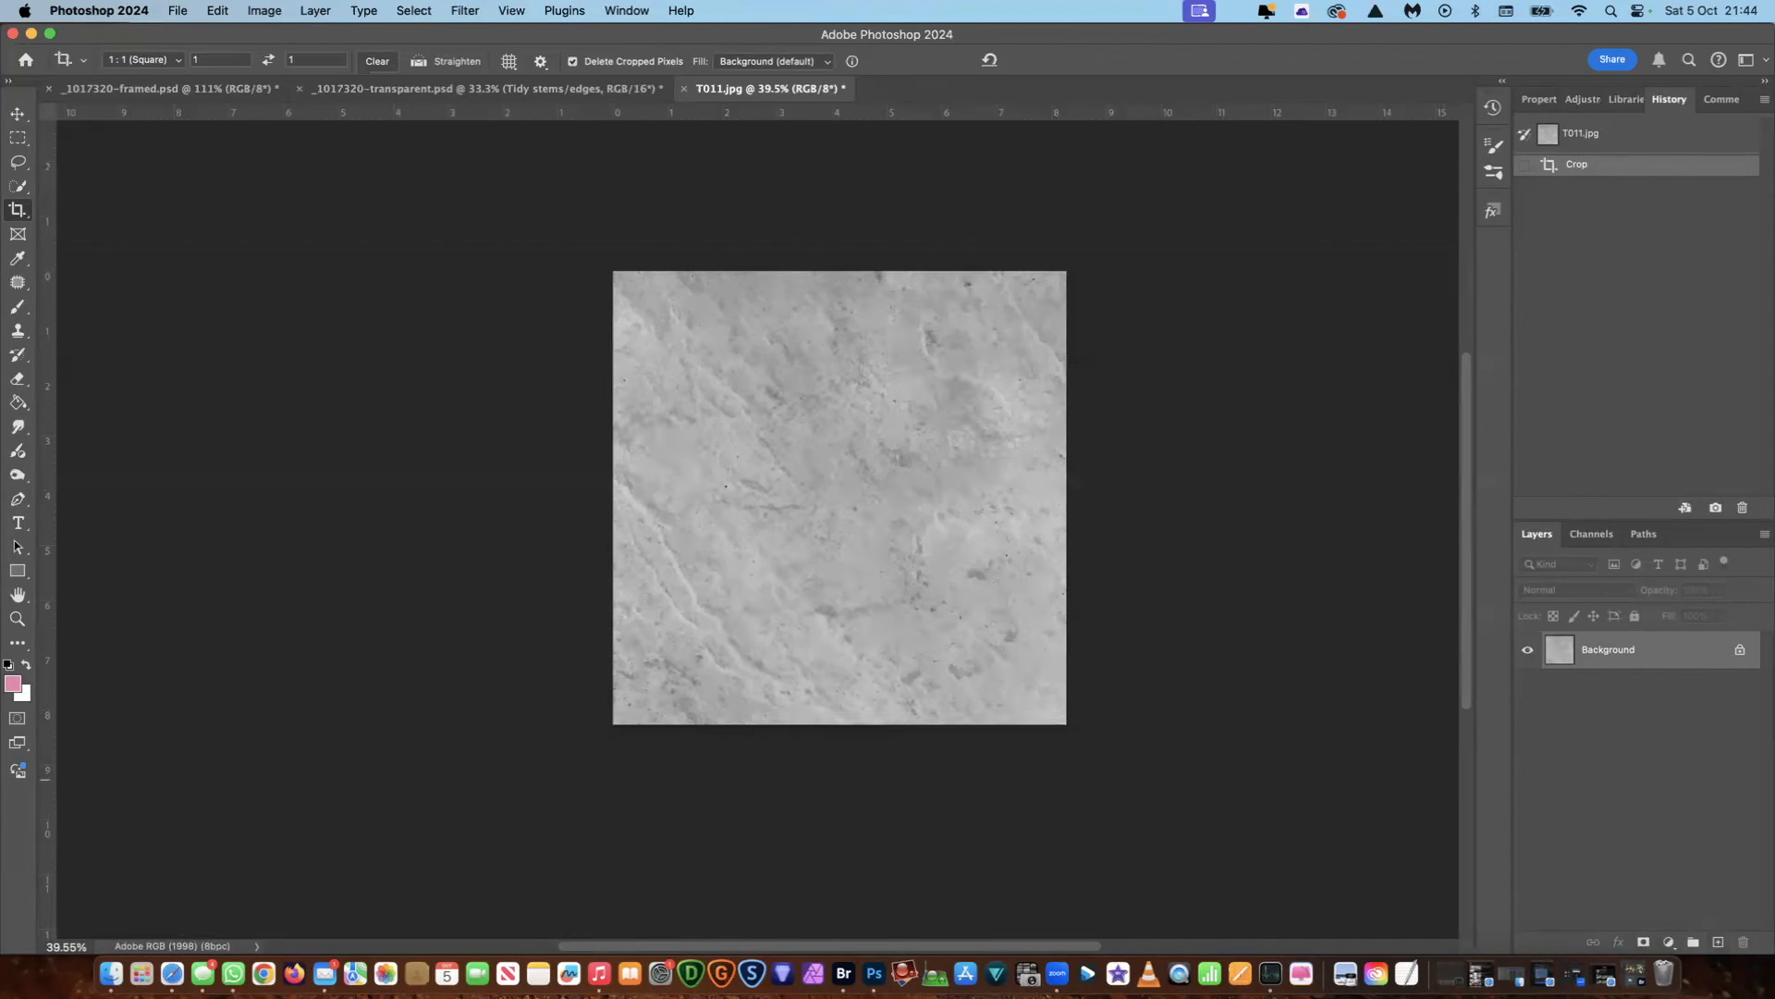
click(1717, 941)
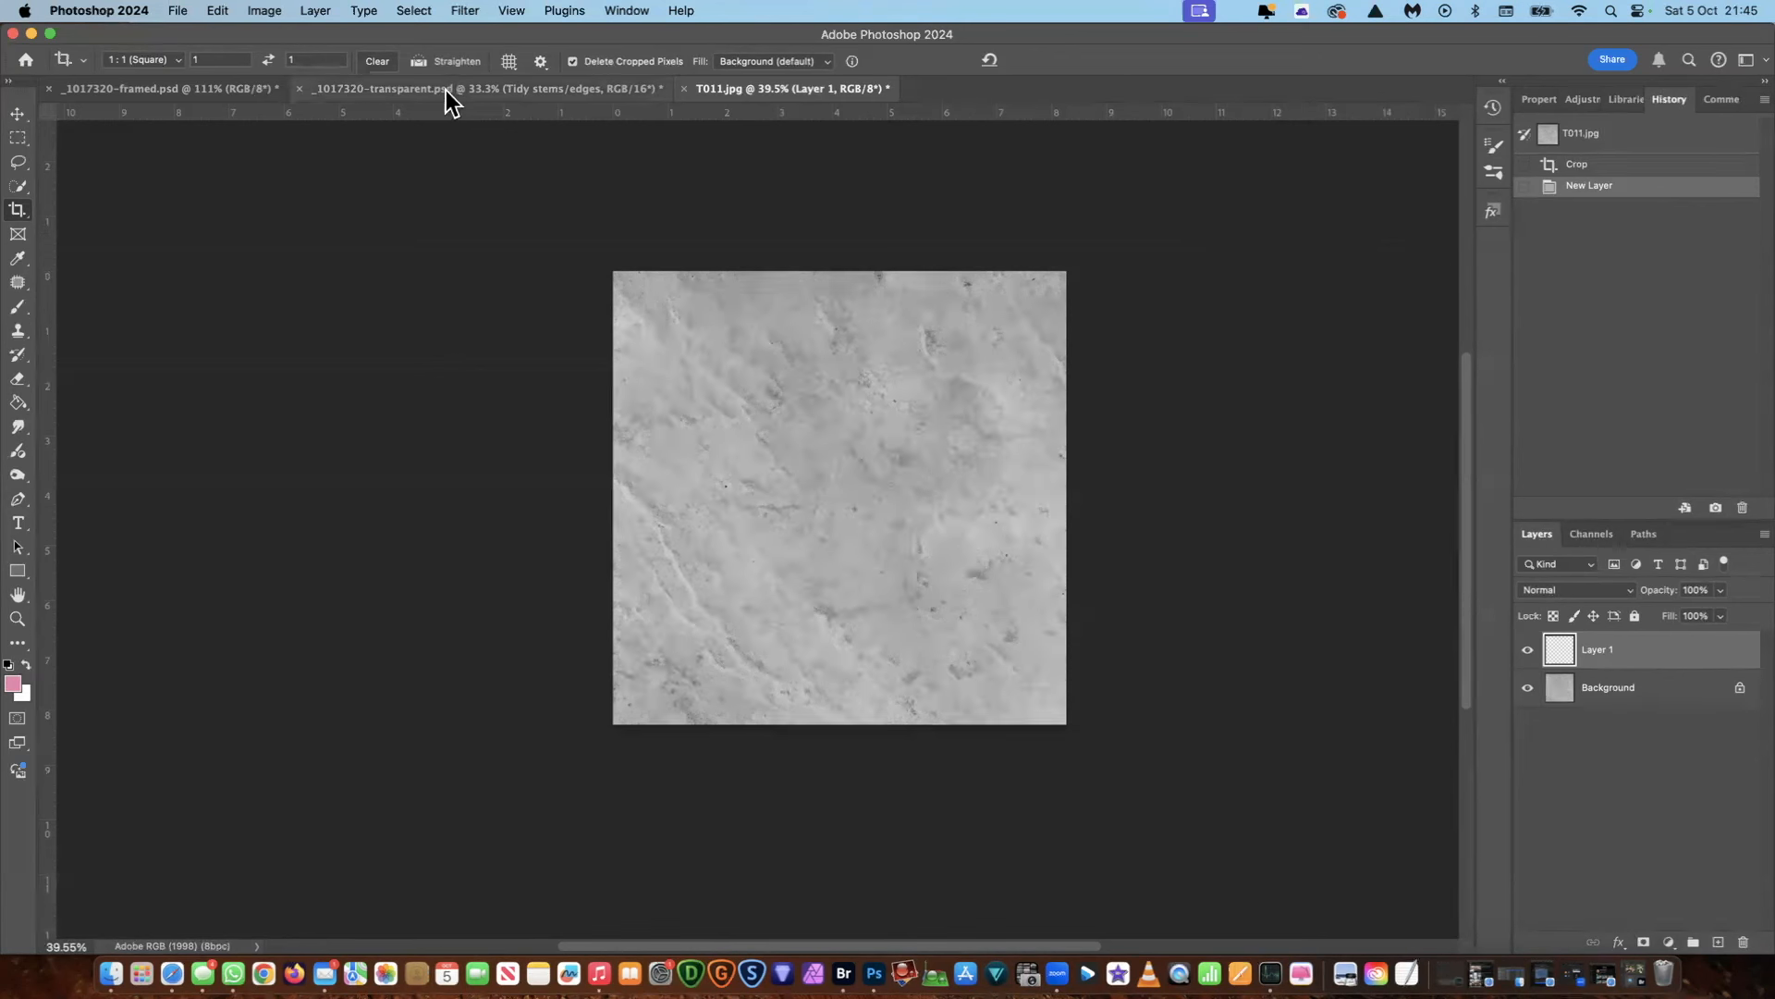
Step: Sample a golden yellow from the flowers in _1017320-framed.psd as the foreground colour
click(189, 91)
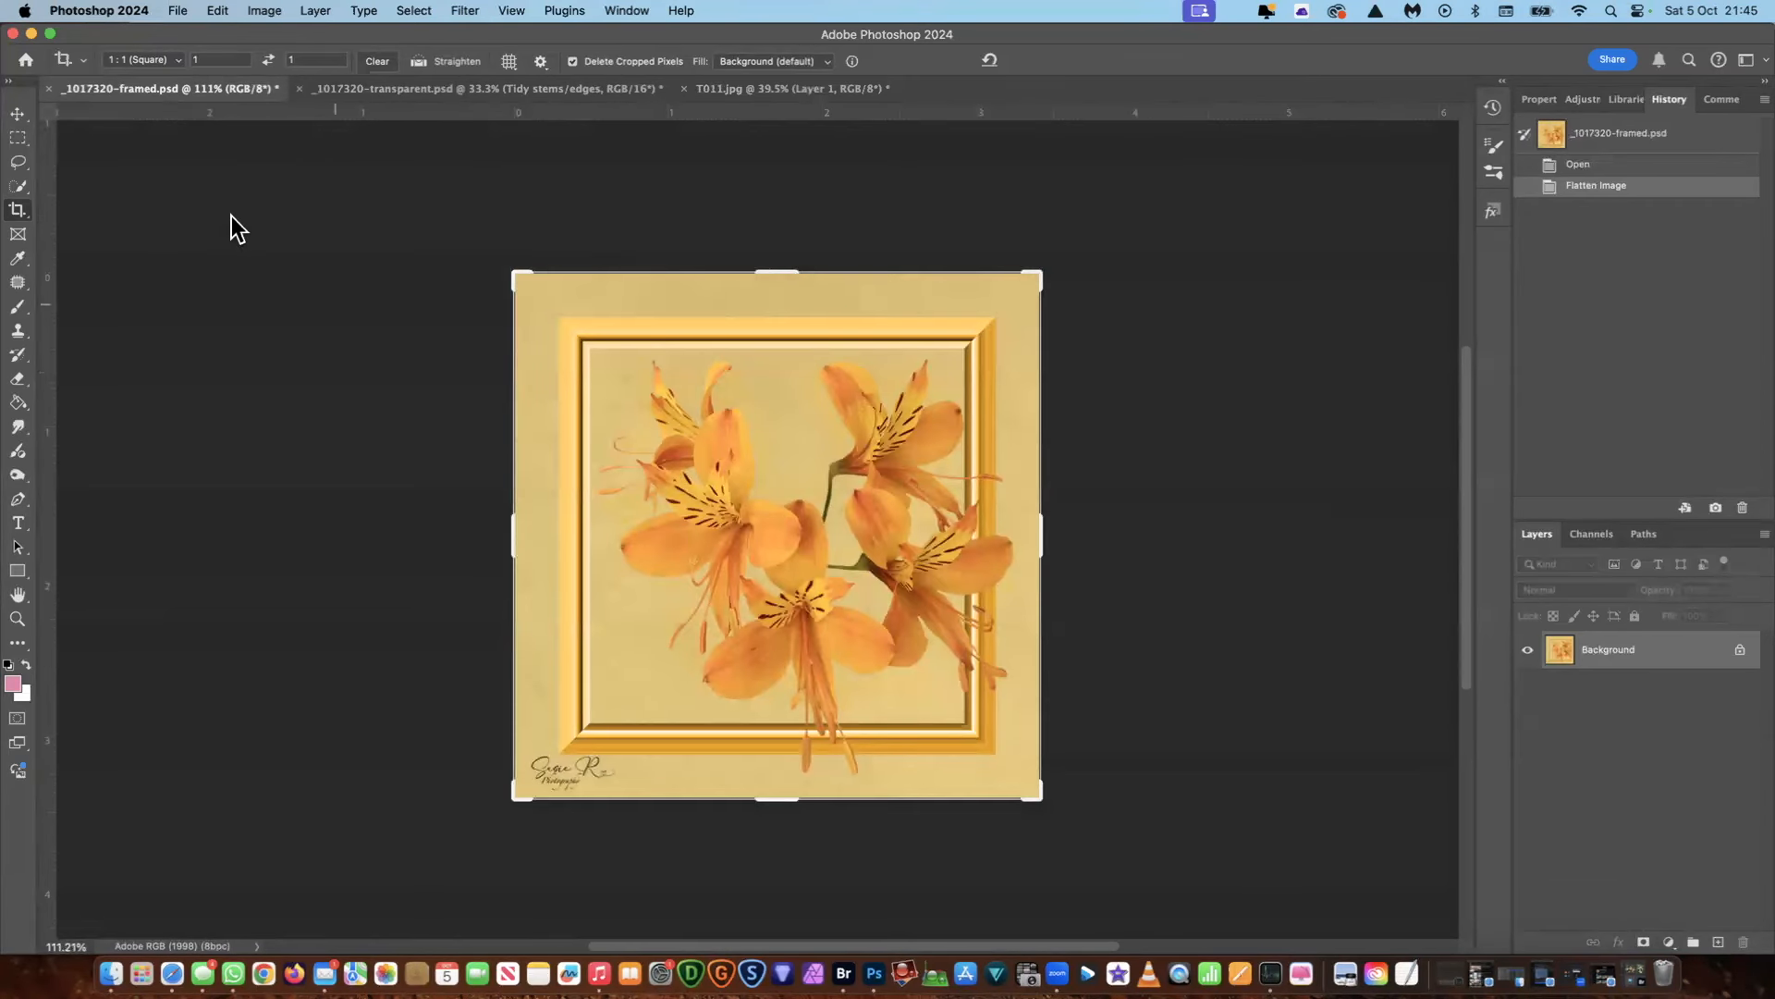
click(18, 258)
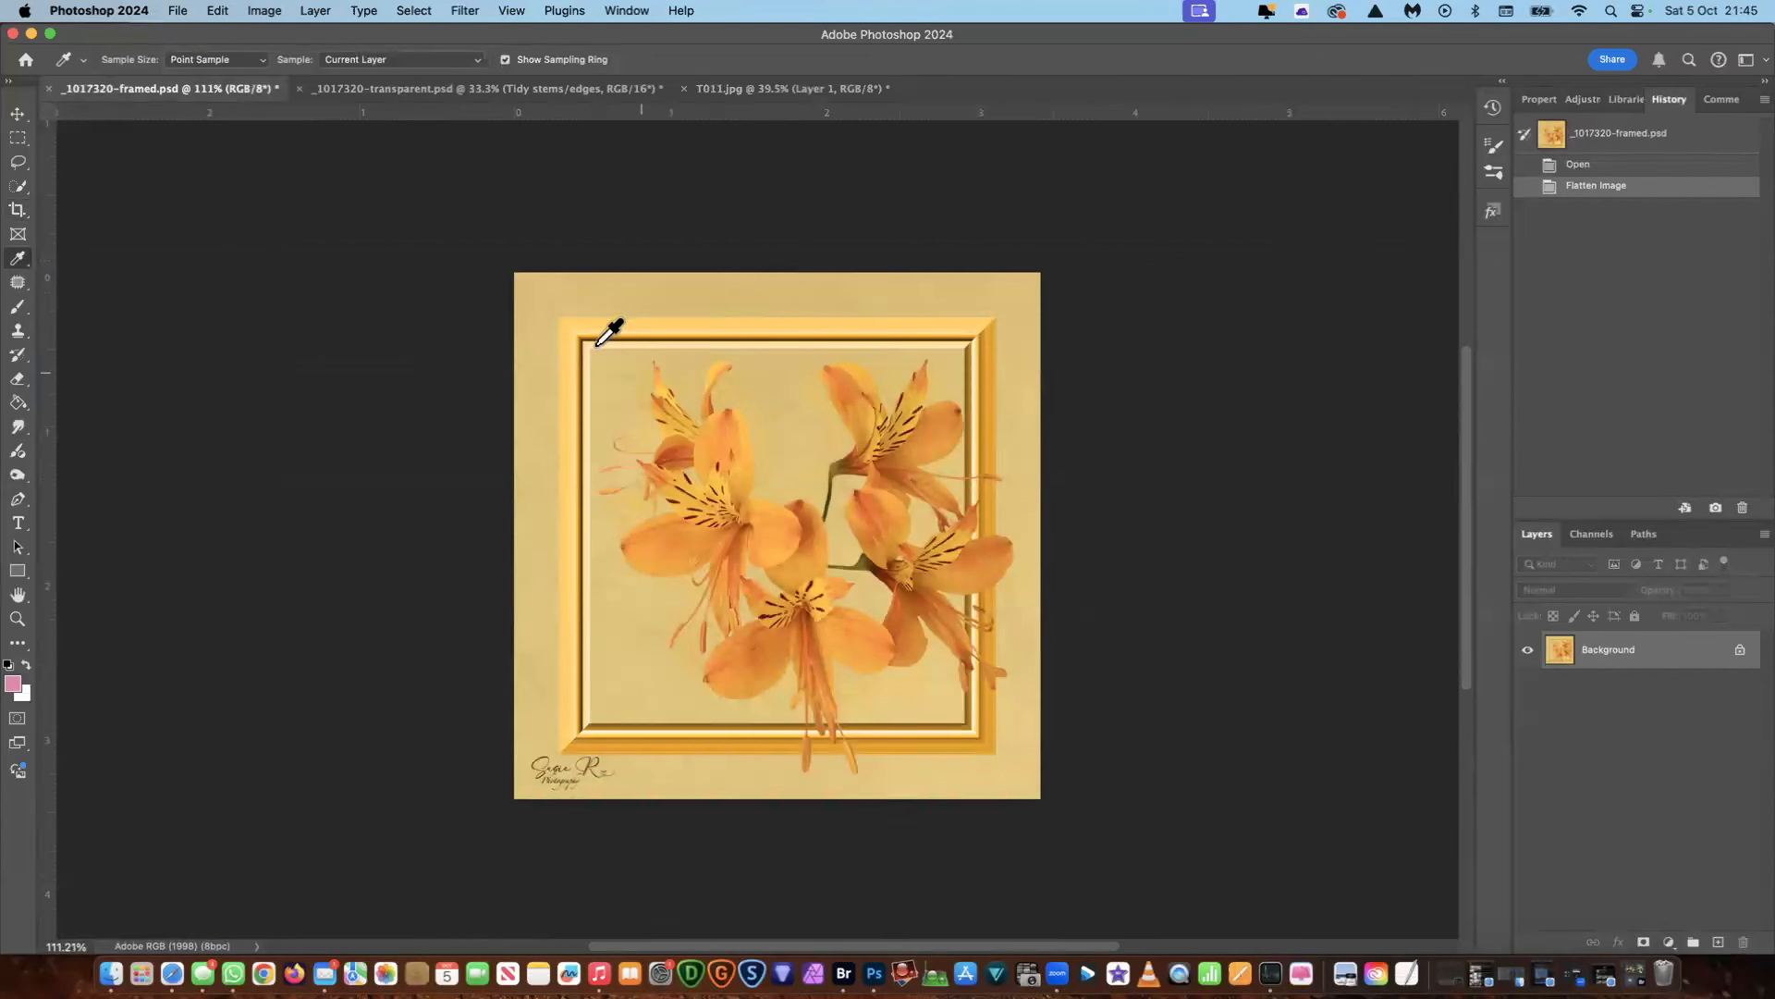
click(667, 414)
click(715, 372)
click(687, 496)
click(832, 592)
scroll(904, 209, down, 3)
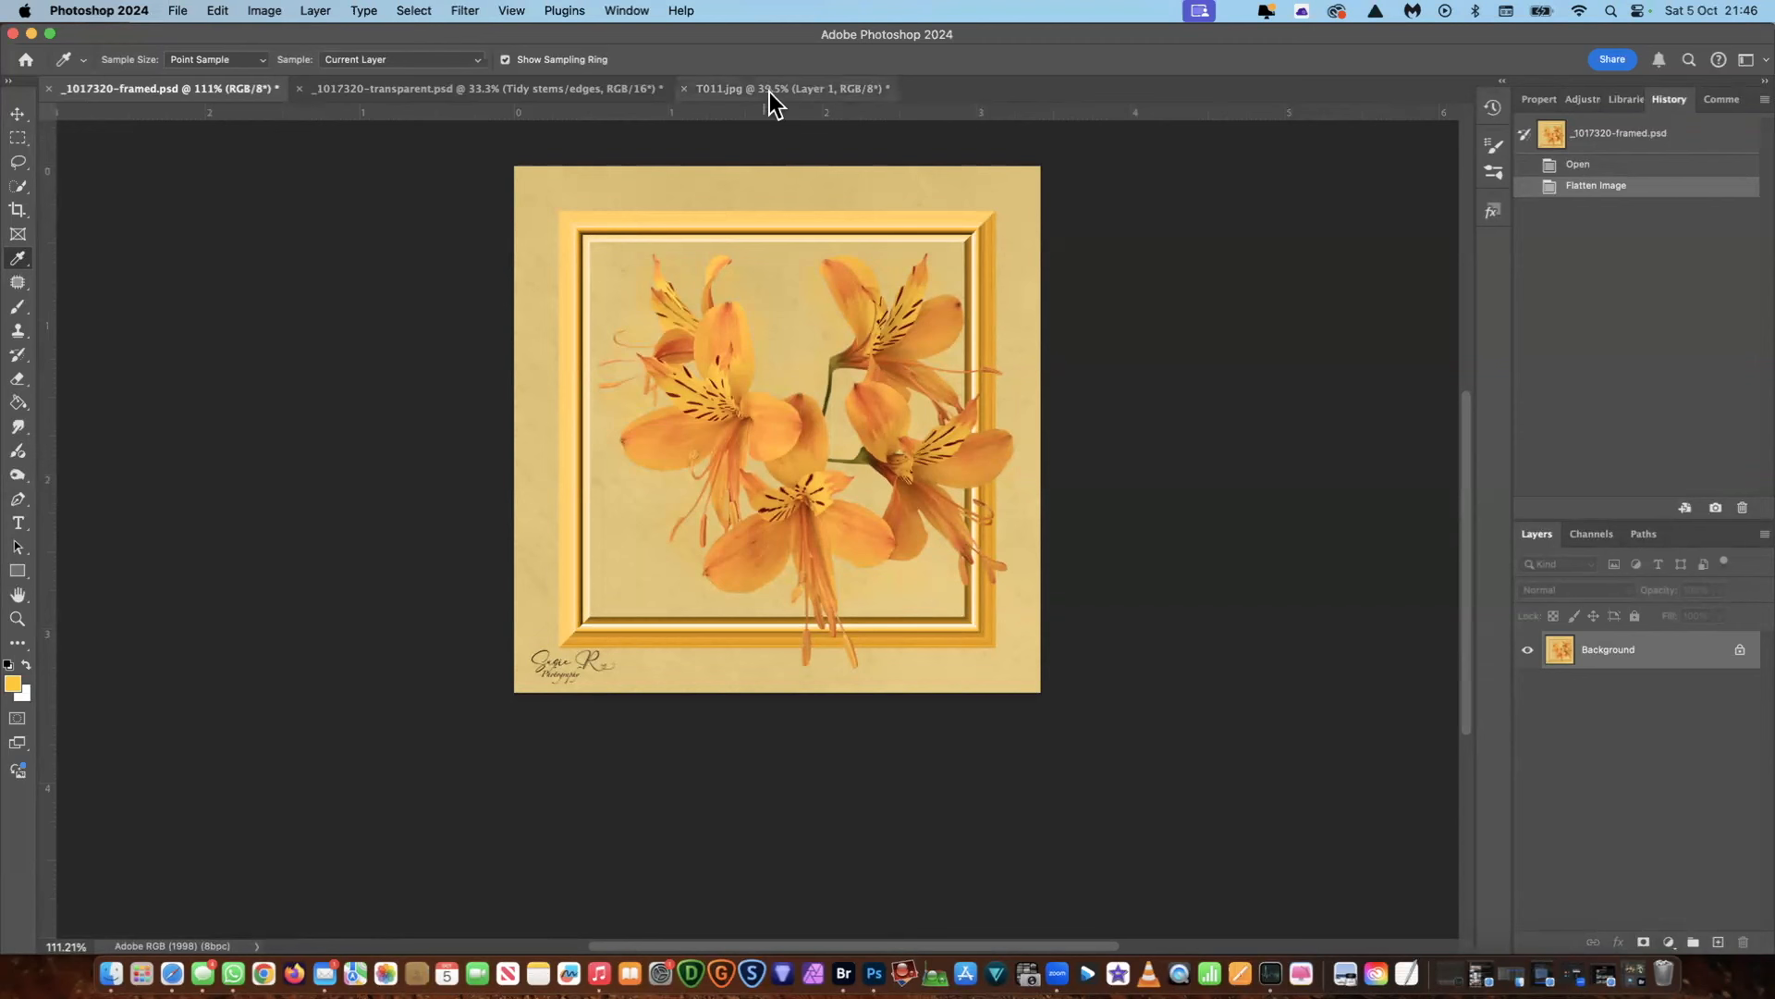
Step: Open the Picture Frame filter for the empty layer in T011.jpg and set the 42: Art Frame margin to 20
click(772, 91)
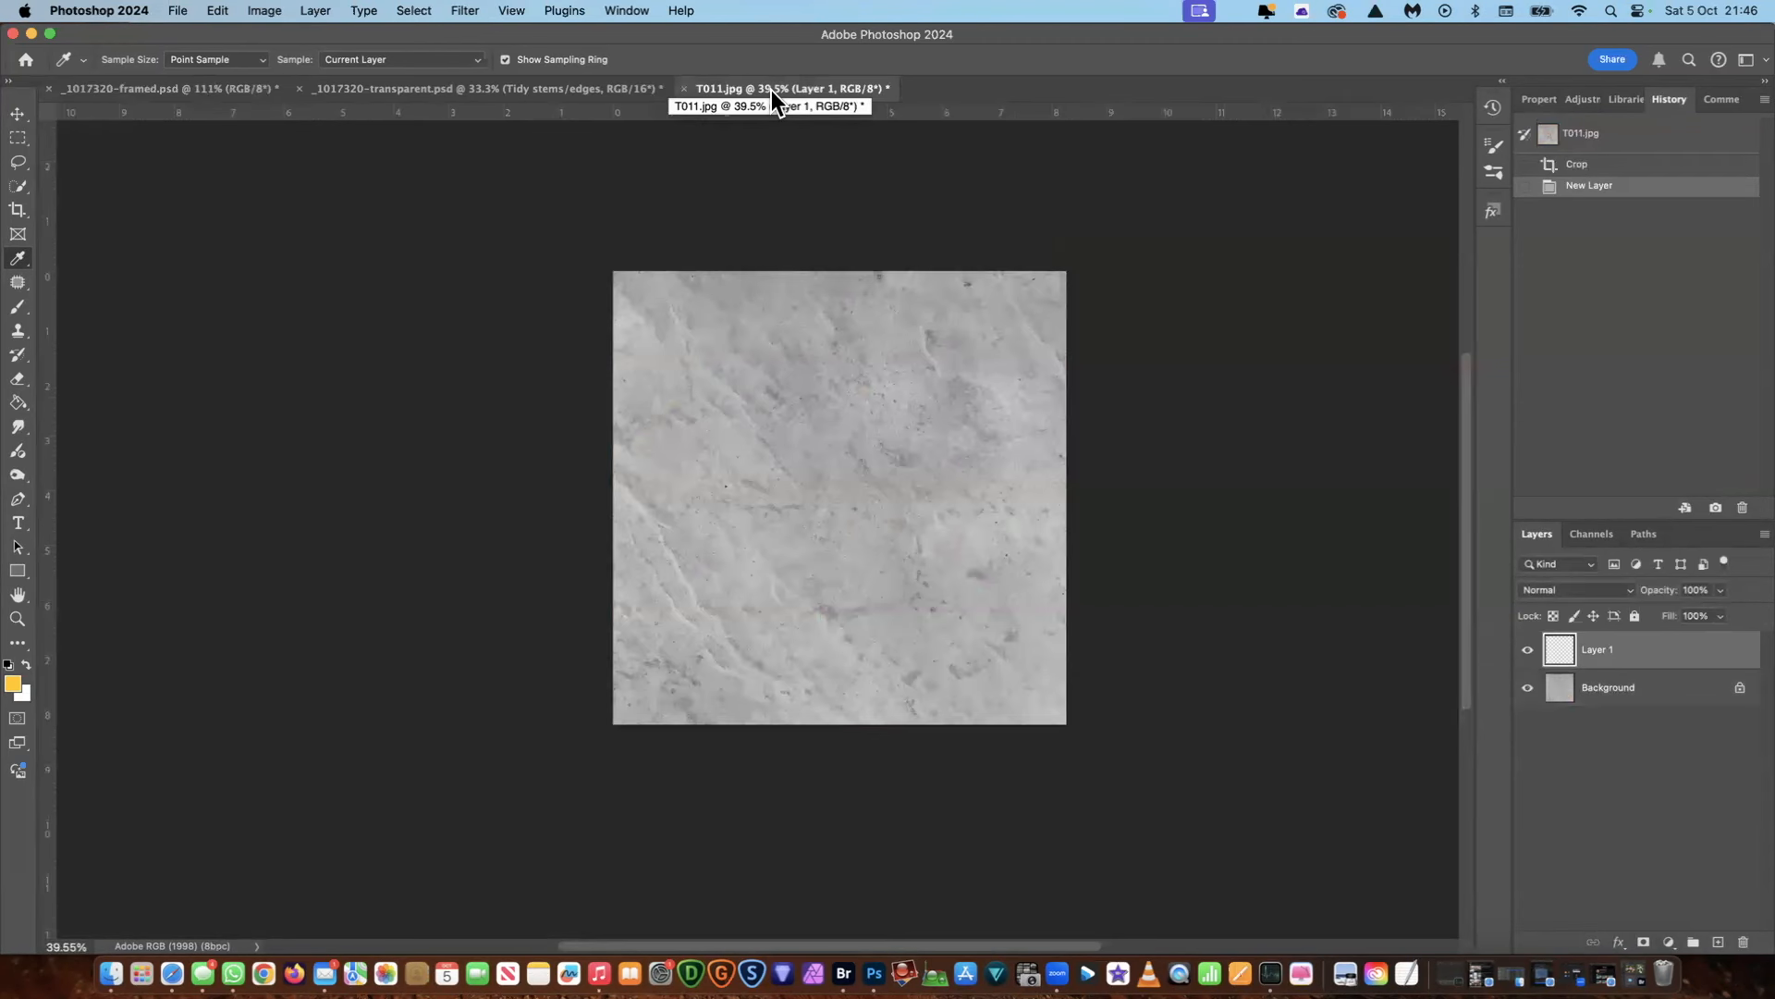
click(465, 11)
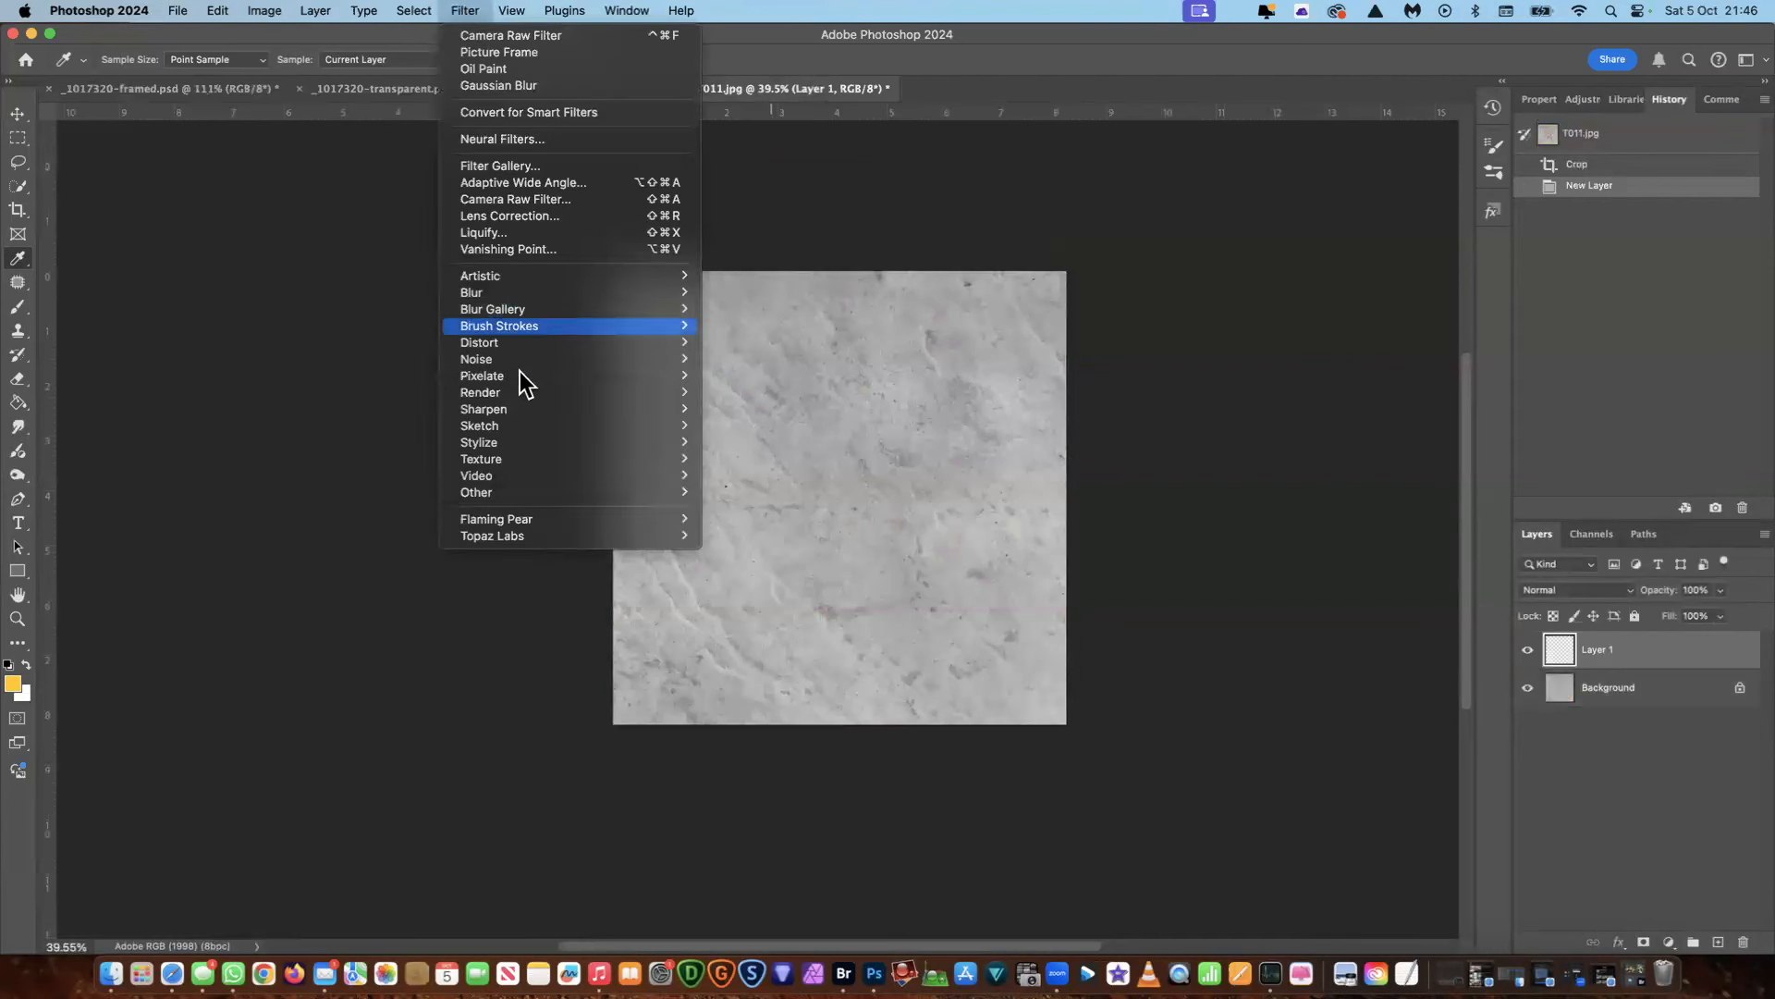
mouse_move(536, 387)
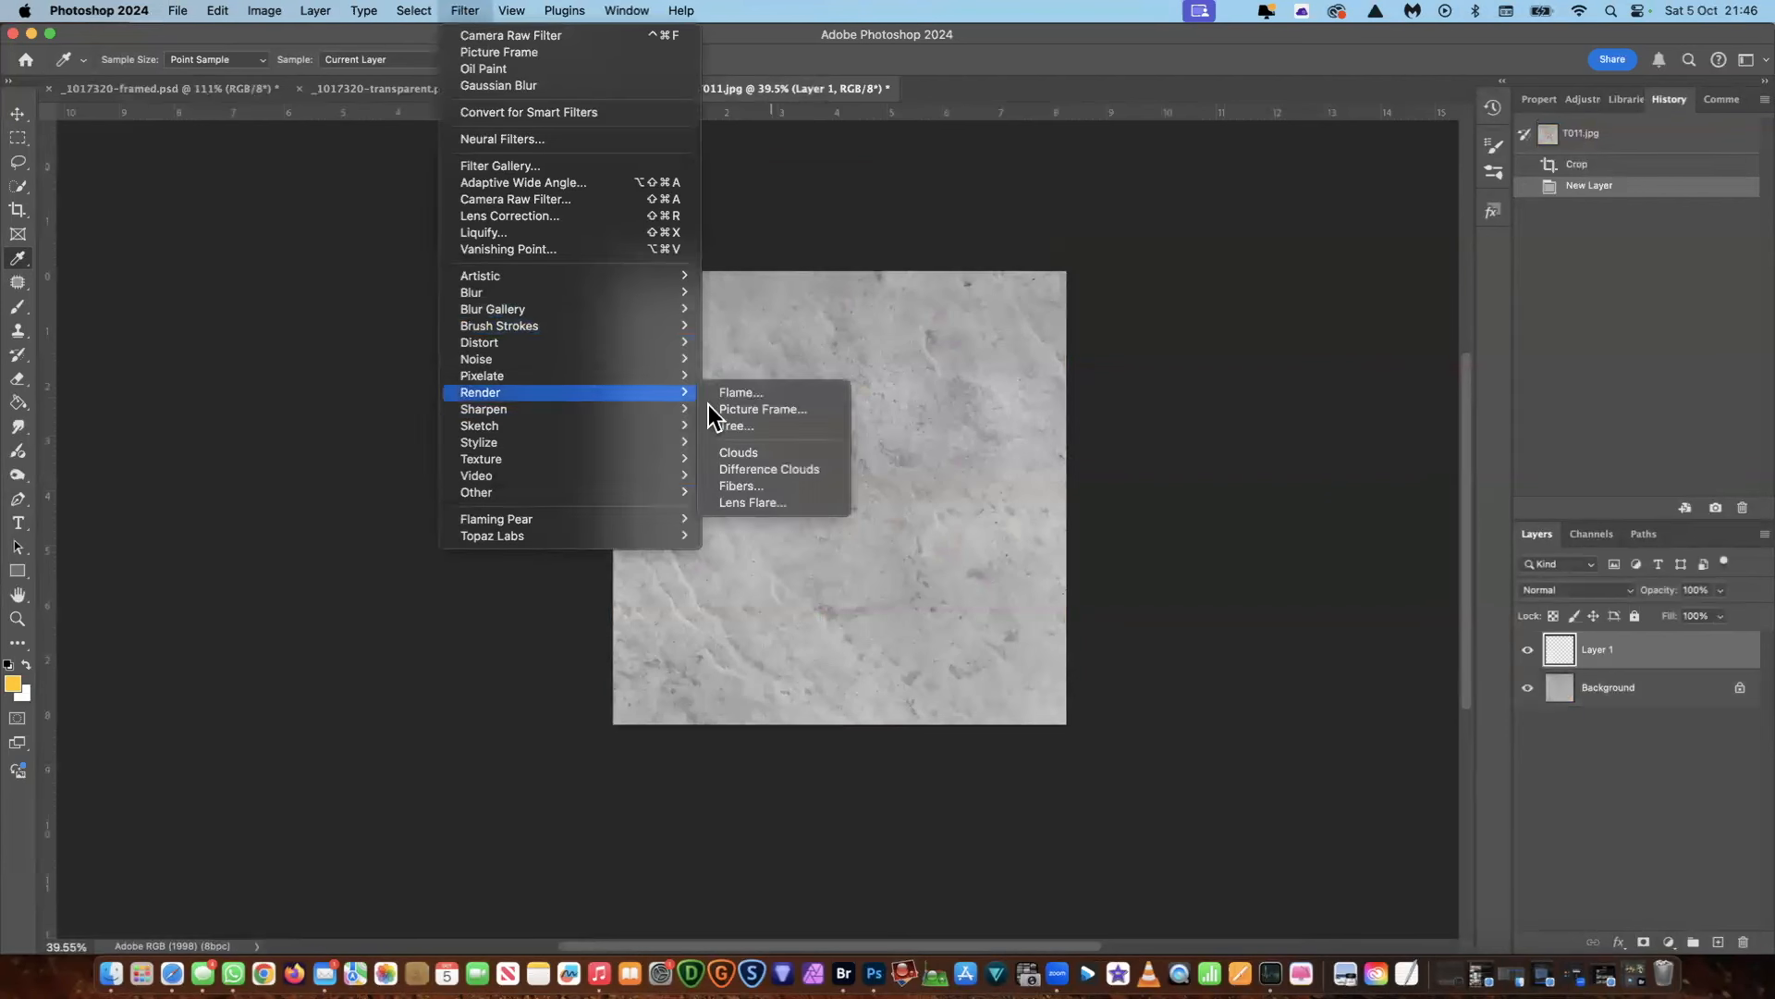
click(790, 409)
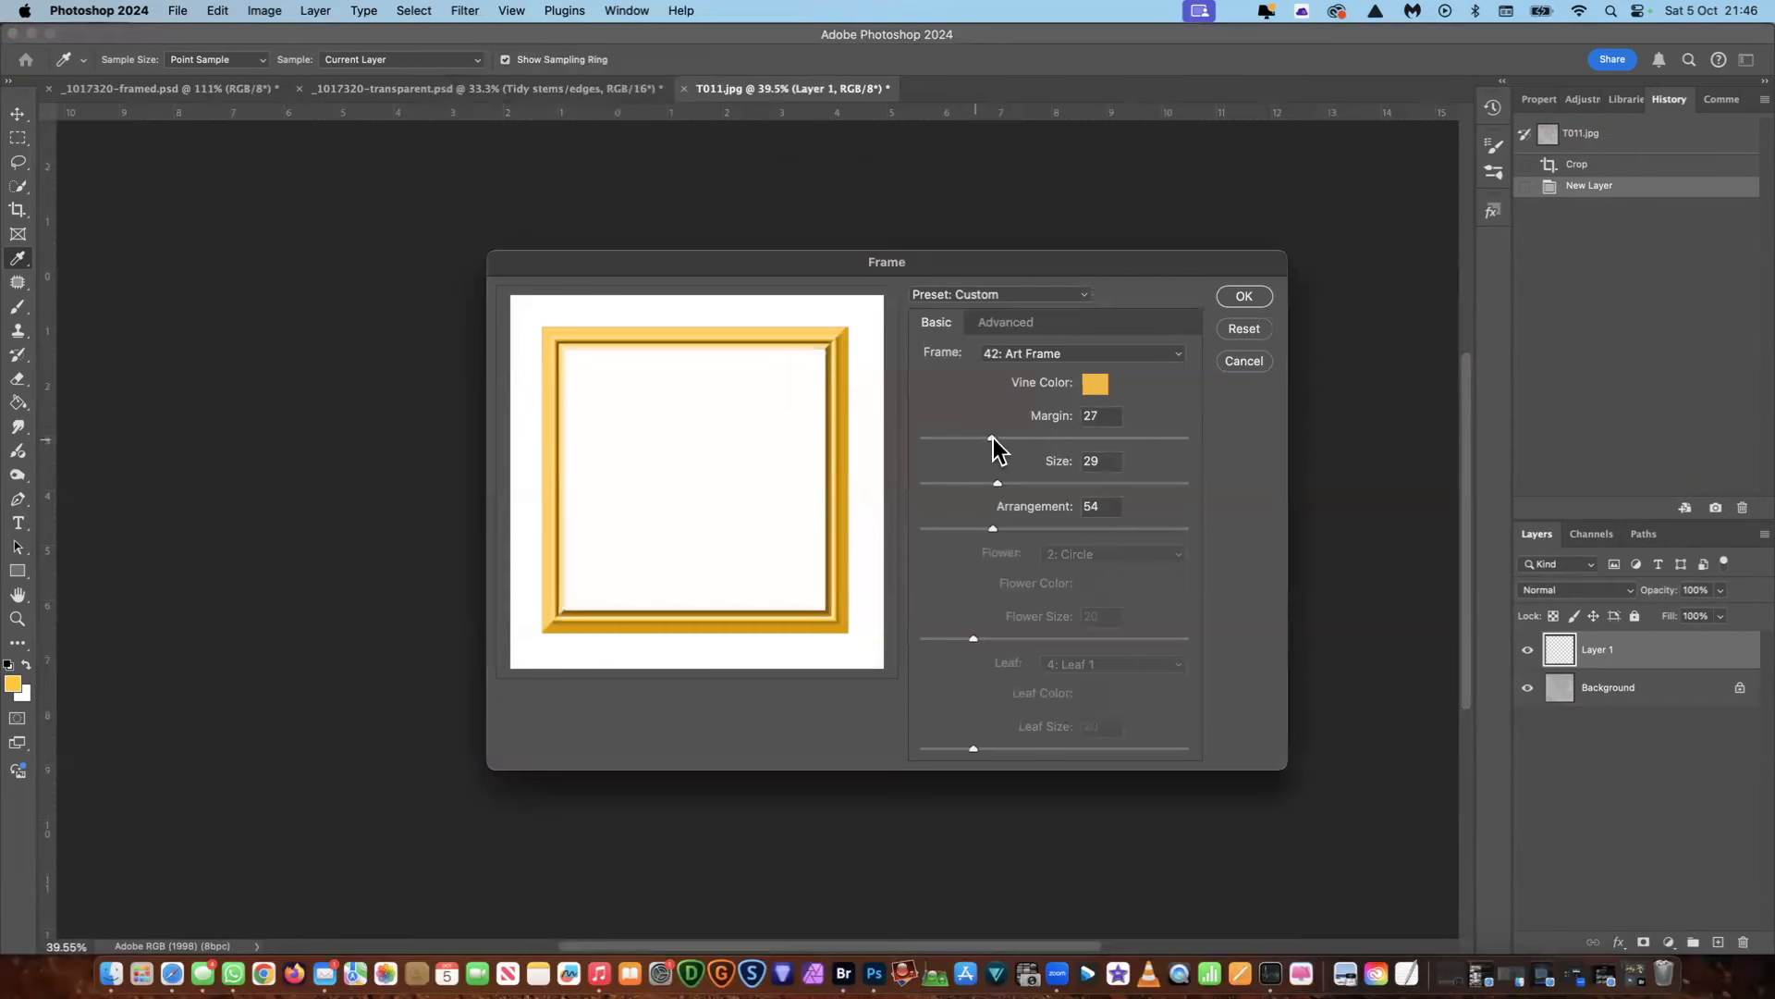
drag(990, 440, 976, 441)
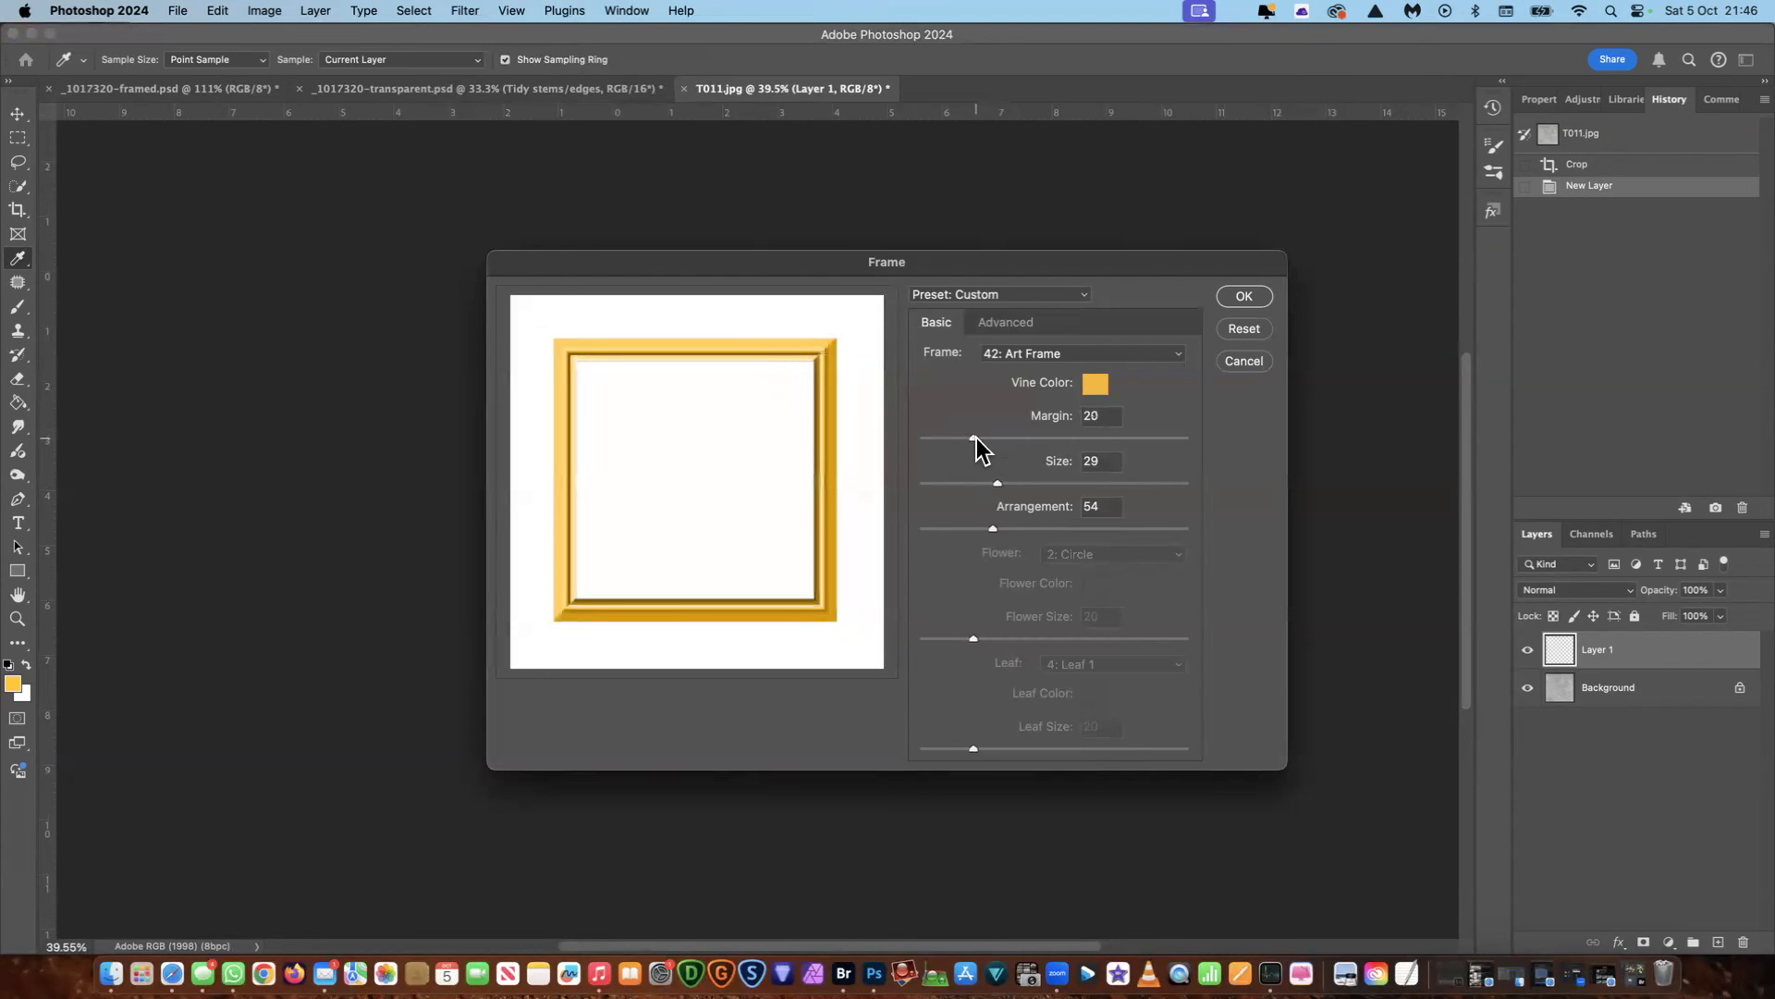
drag(973, 438, 974, 441)
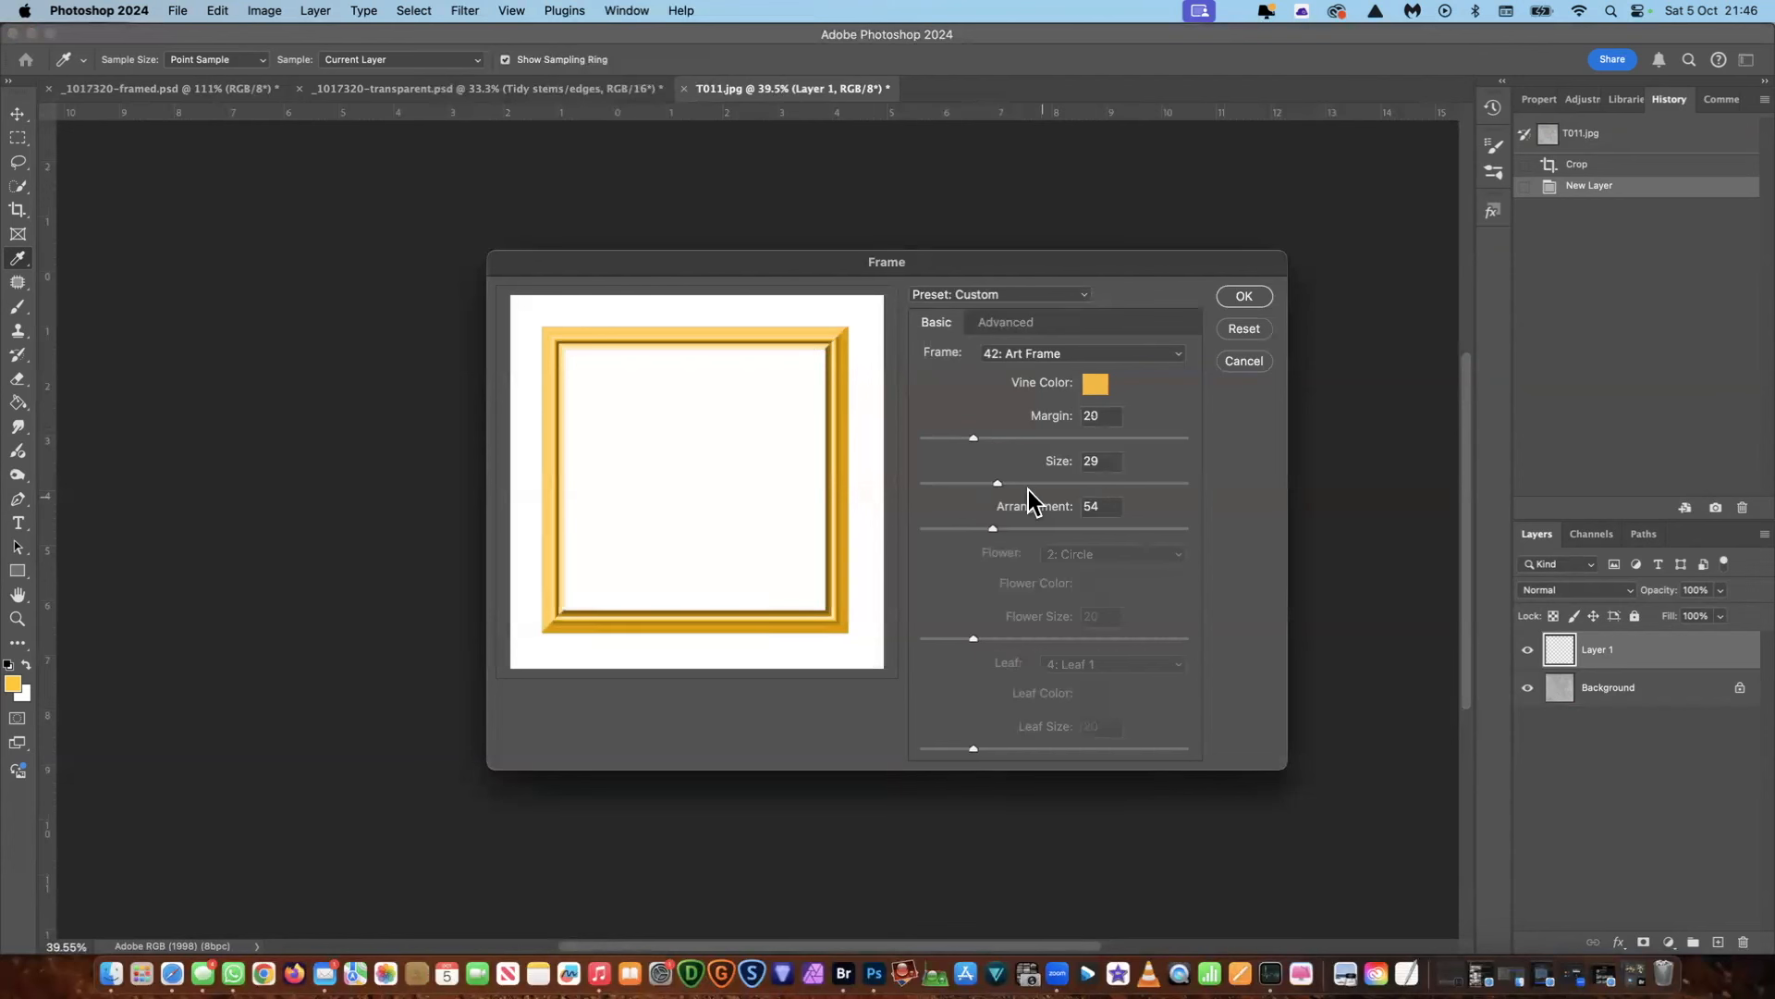
Step: Try a size of 16 and arrangements of 68 and 45 for the art frame
drag(999, 485, 962, 485)
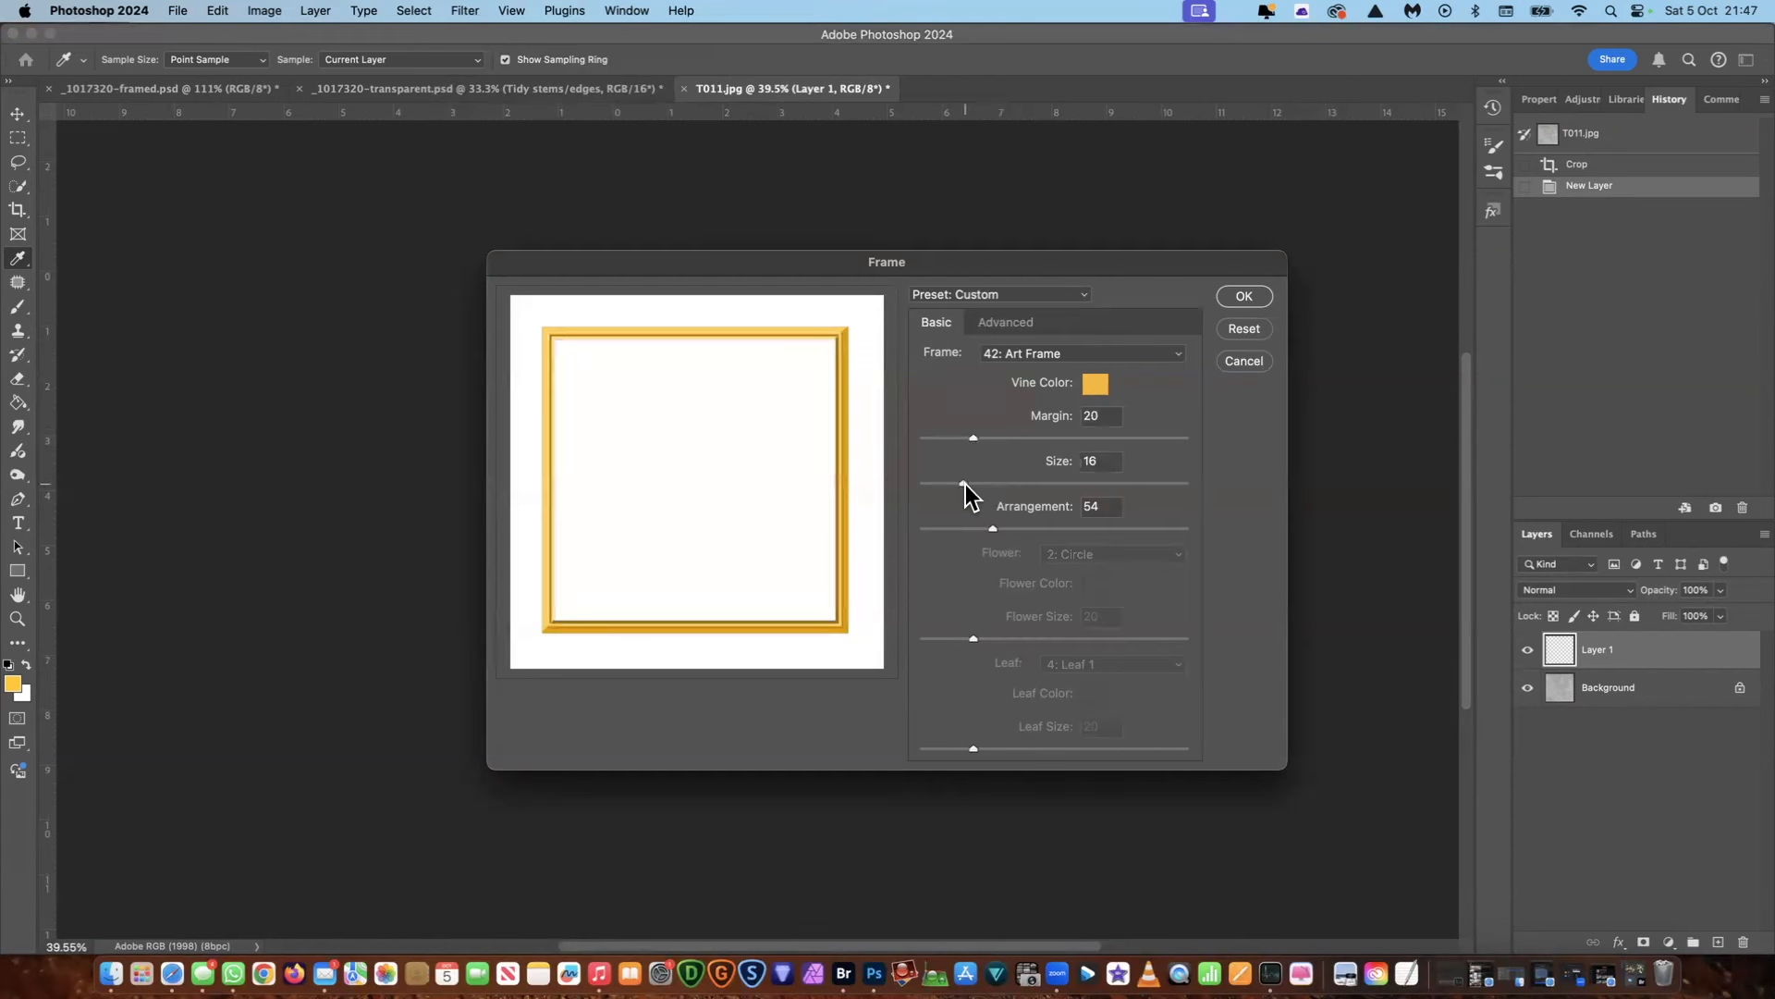
drag(963, 482, 1000, 484)
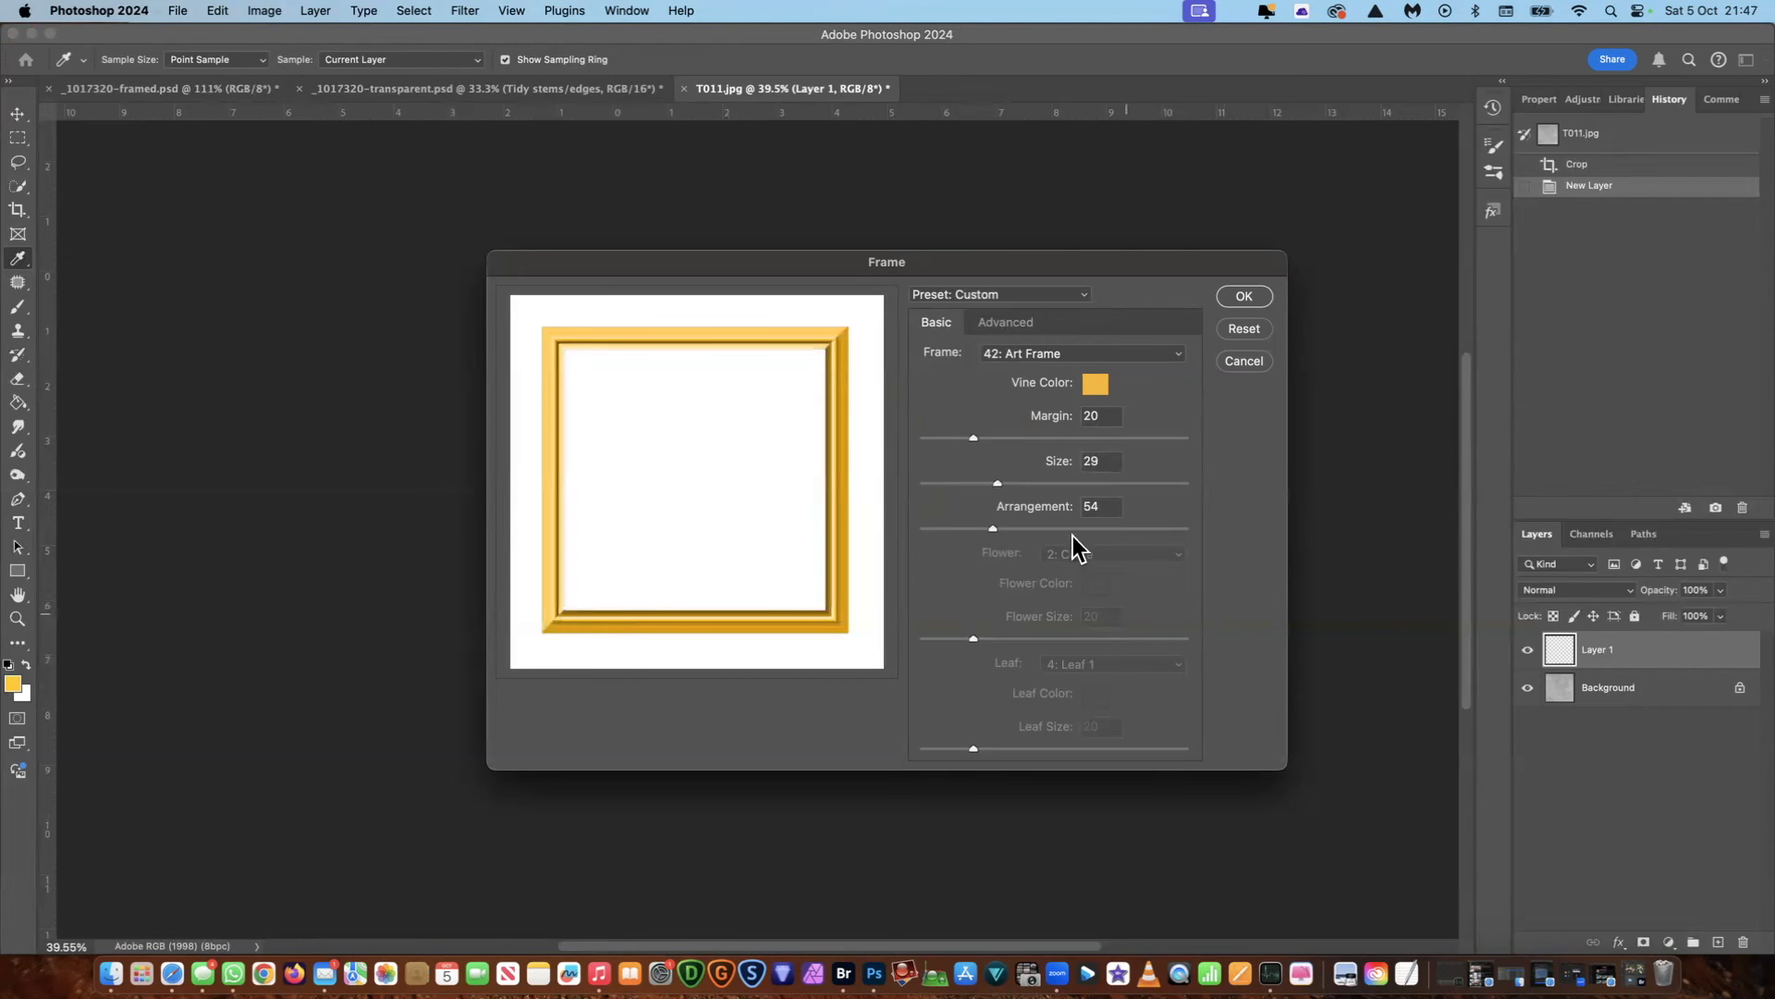
drag(993, 530, 1012, 530)
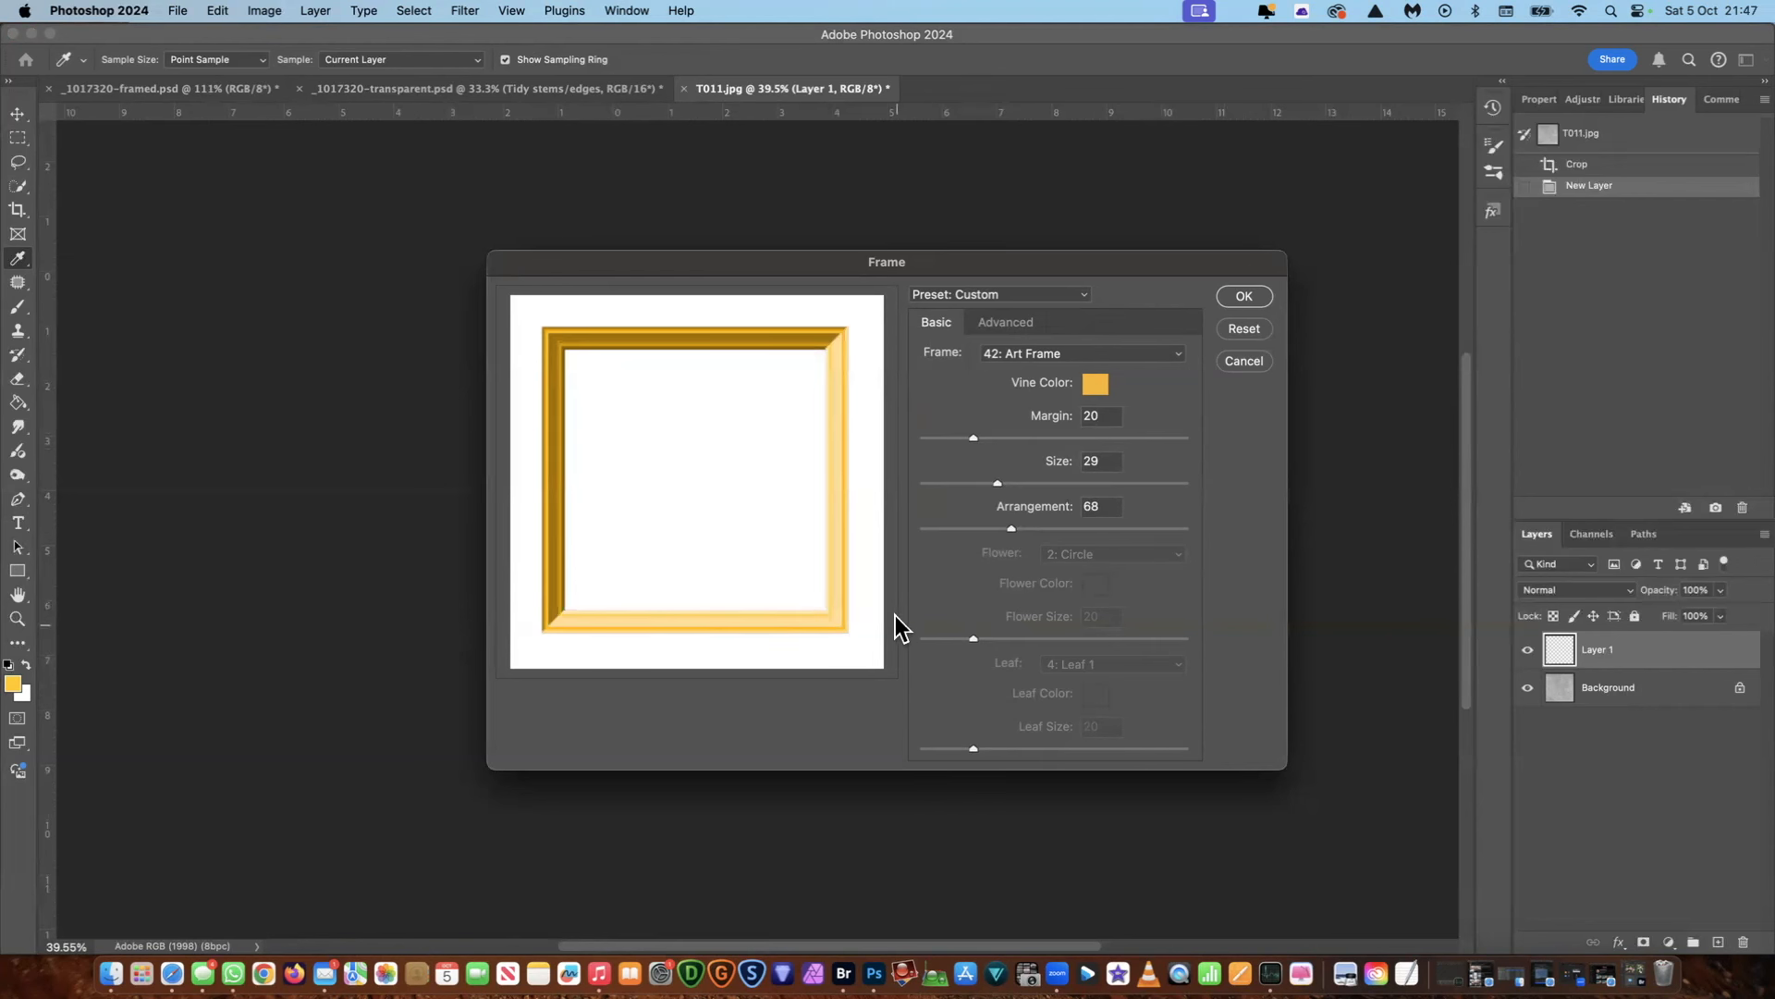
drag(1011, 529, 982, 529)
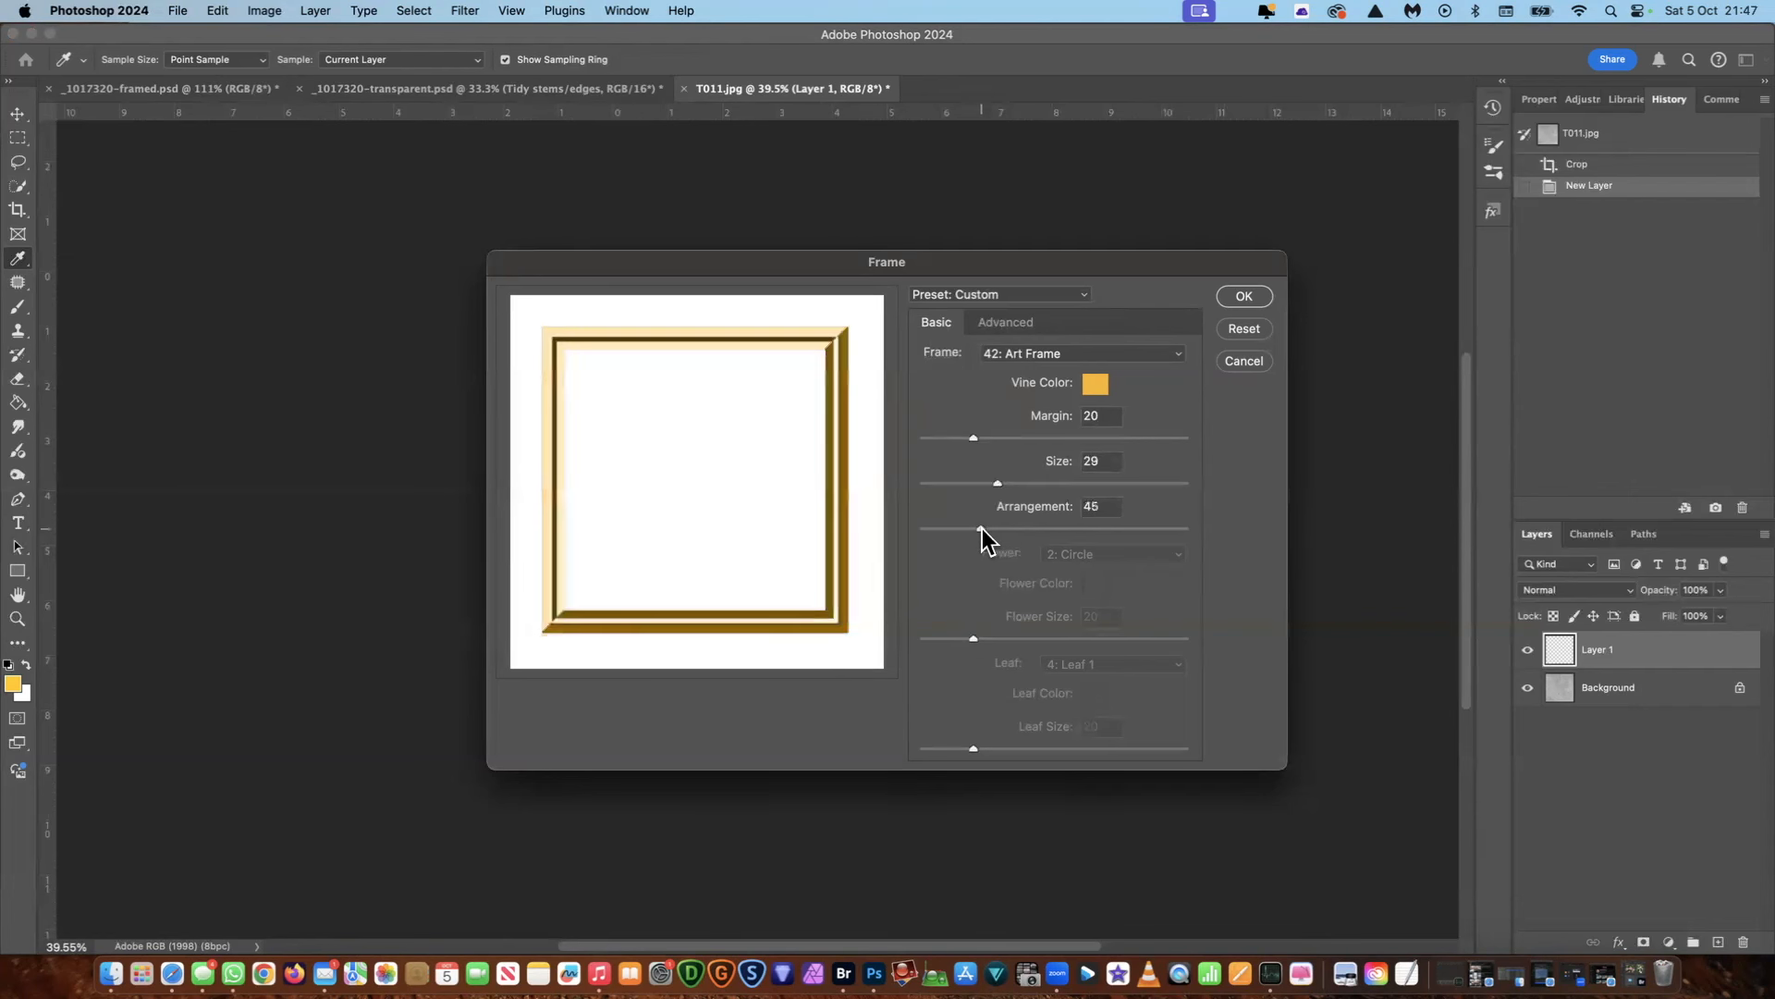
Step: Set the frame's arrangement to 54 and size to 30, and apply the picture frame
double_click(1108, 506)
text(54)
click(1106, 462)
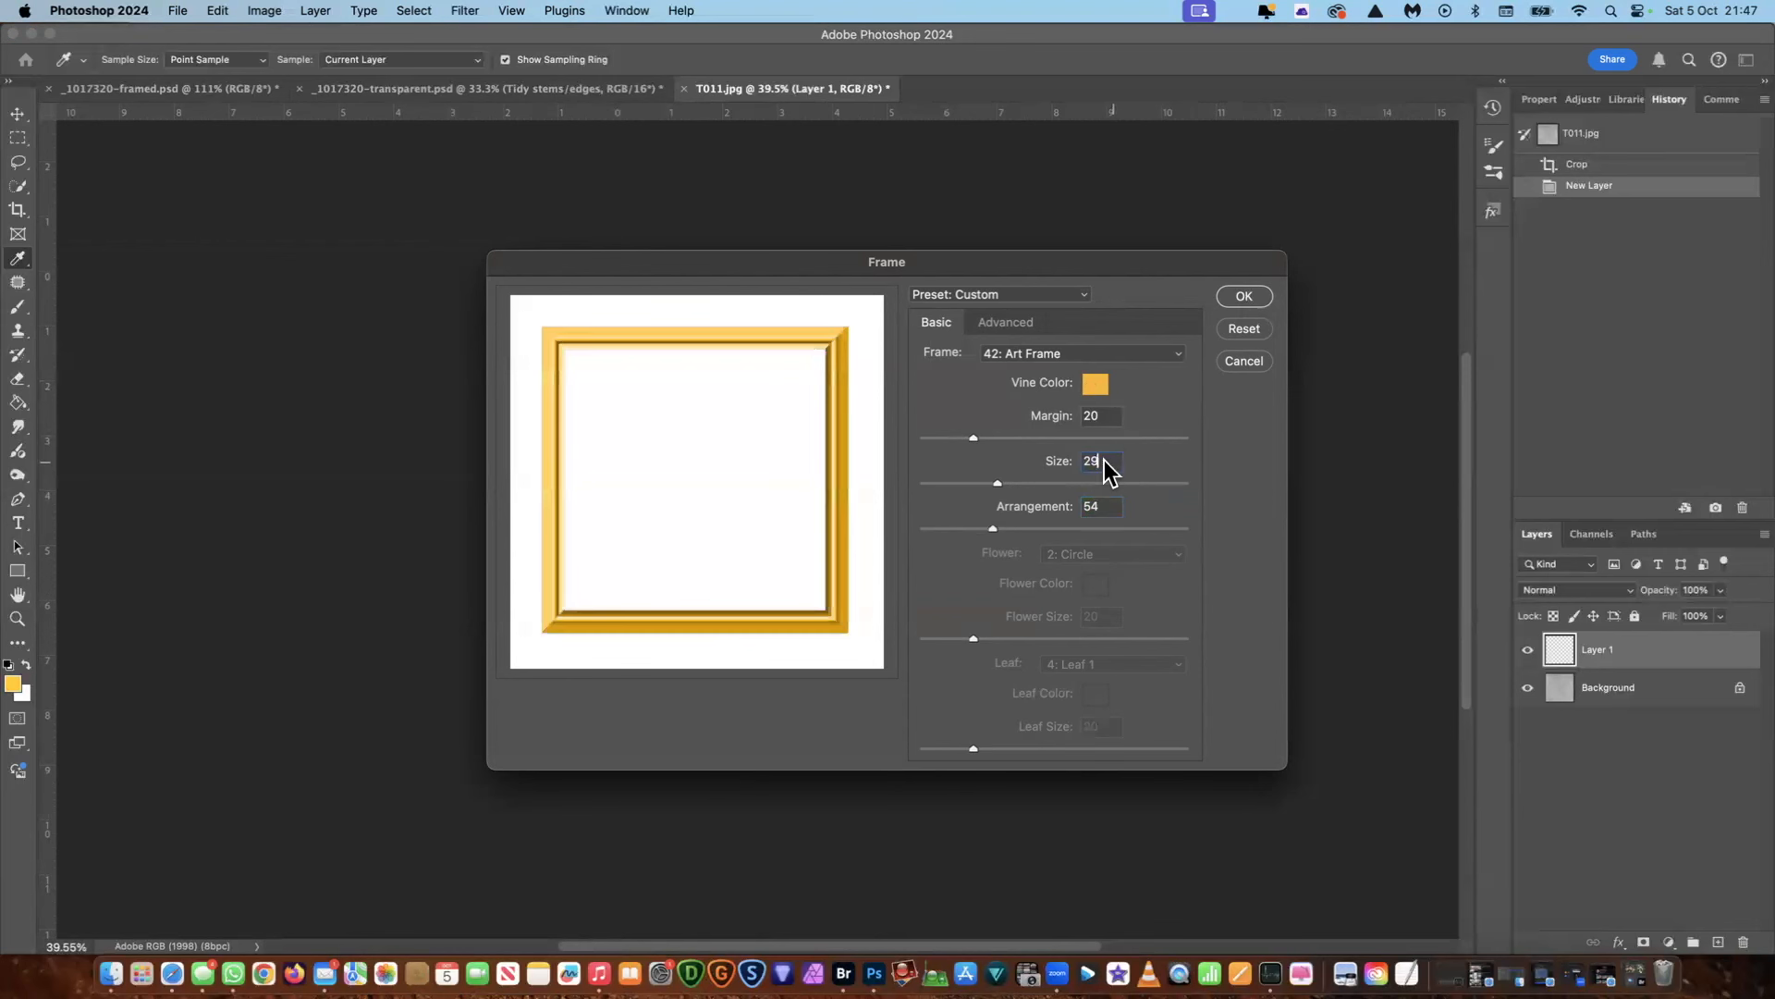
text(30)
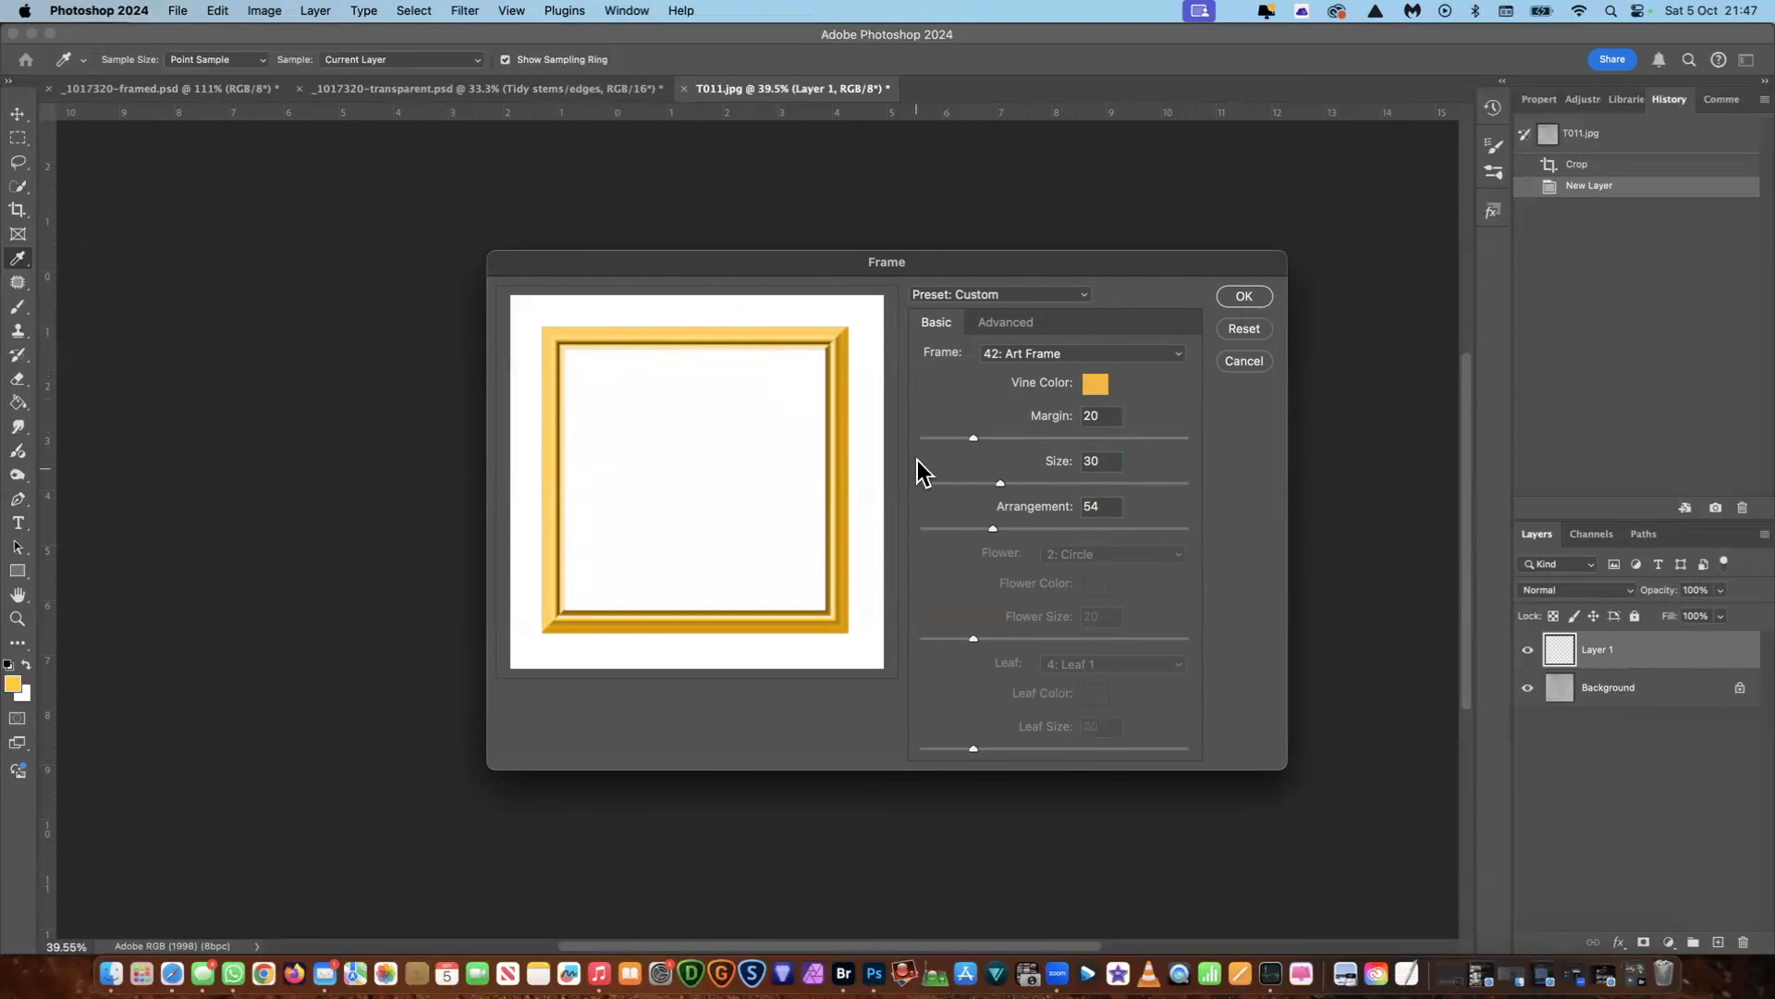
click(1241, 297)
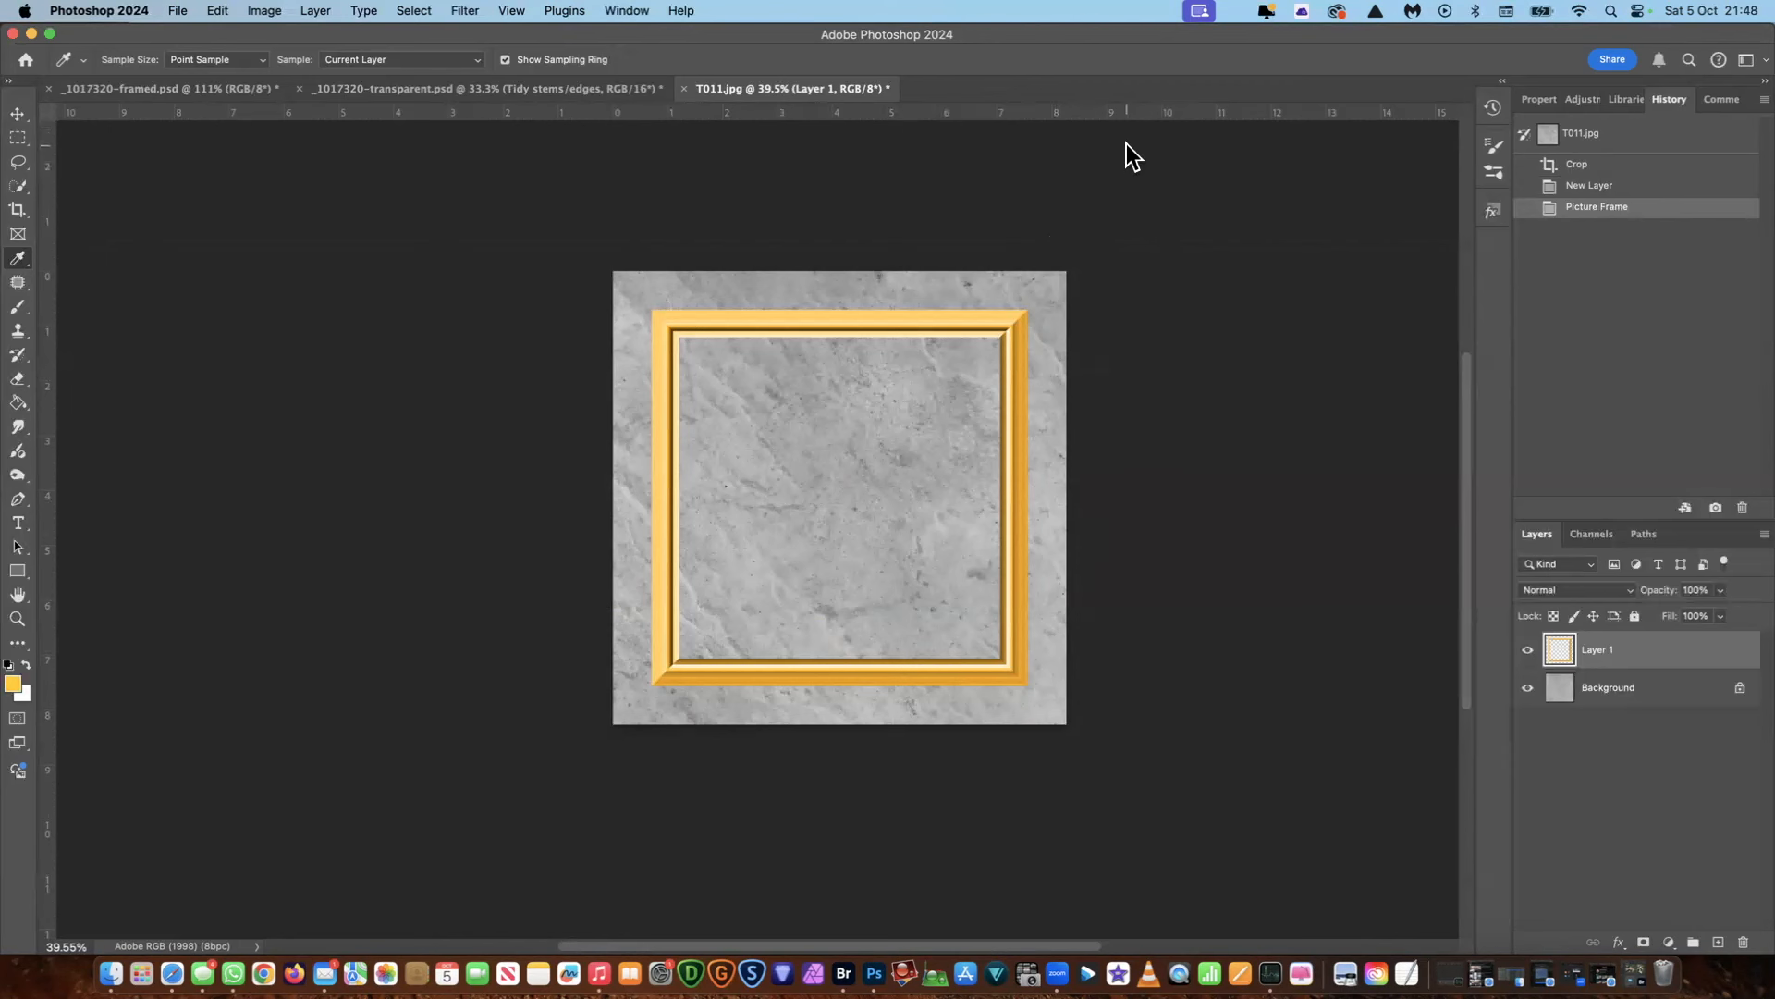
Step: Rename the picture frame's layer to Frame
scroll(1122, 148, down, 1)
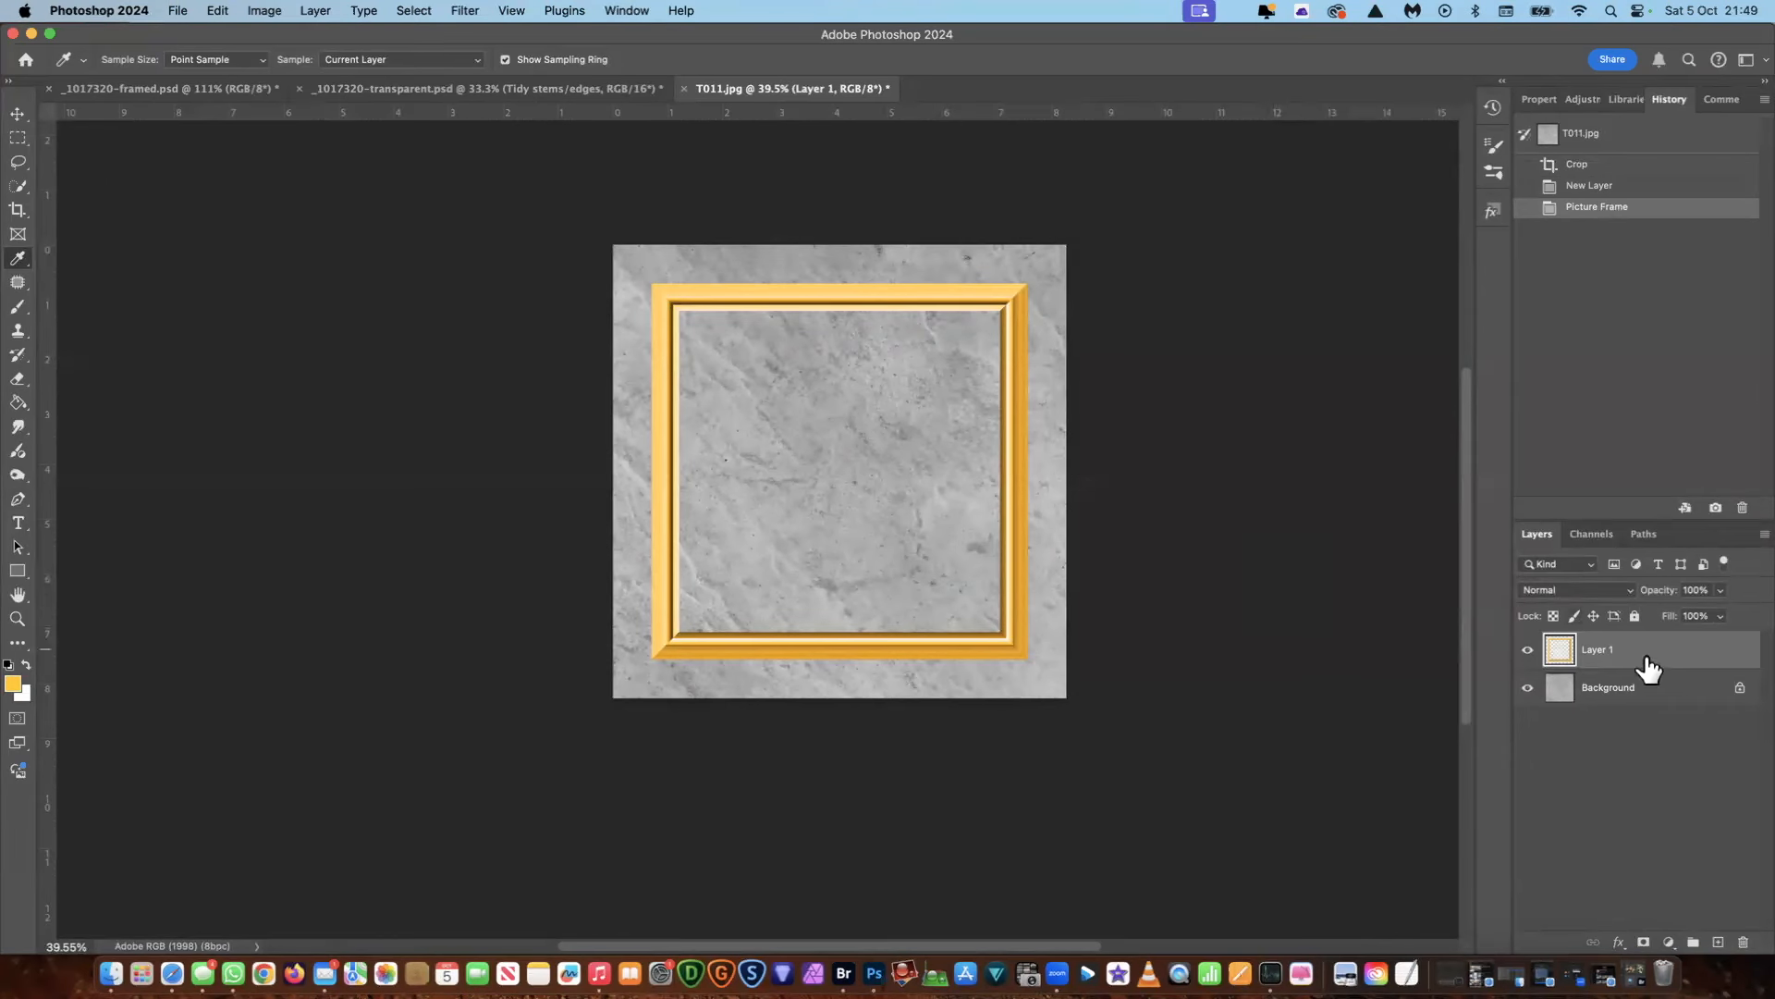
double_click(1611, 651)
text(Frame)
key(Return)
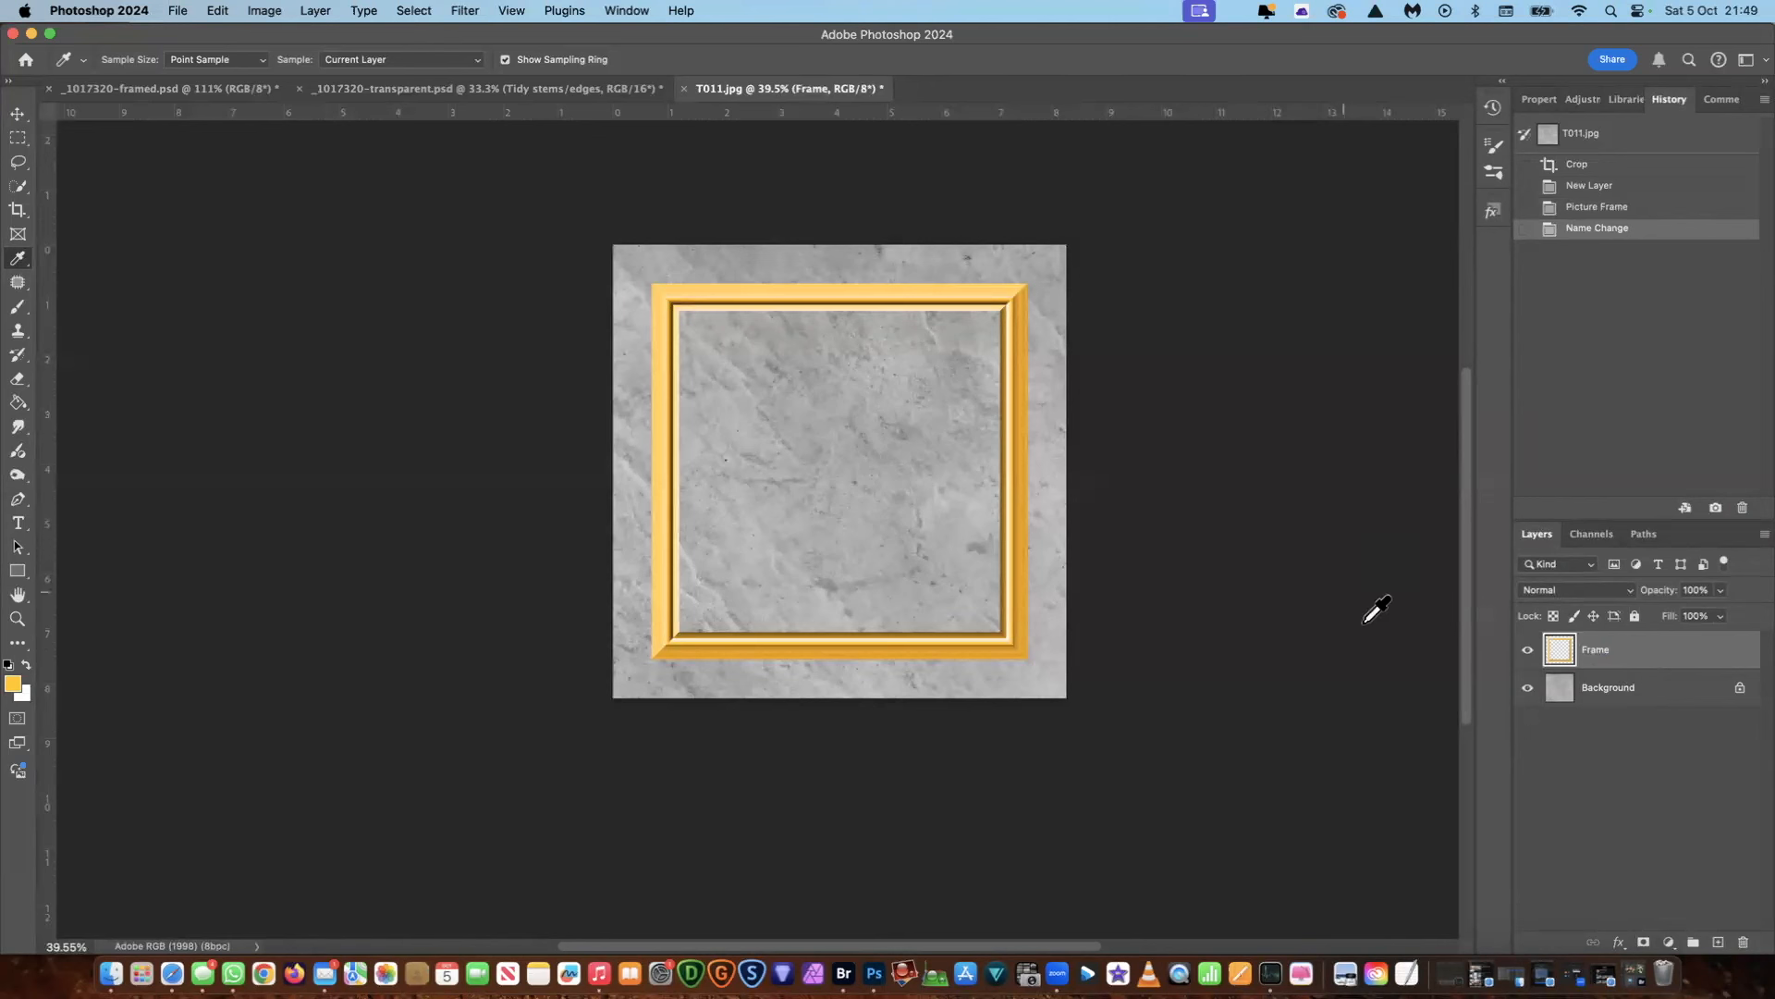
Step: Add a Color Balance adjustment layer above the Background, setting midtones Yellow-Blue to -100 and shifting Cyan-Red towards red
click(1651, 700)
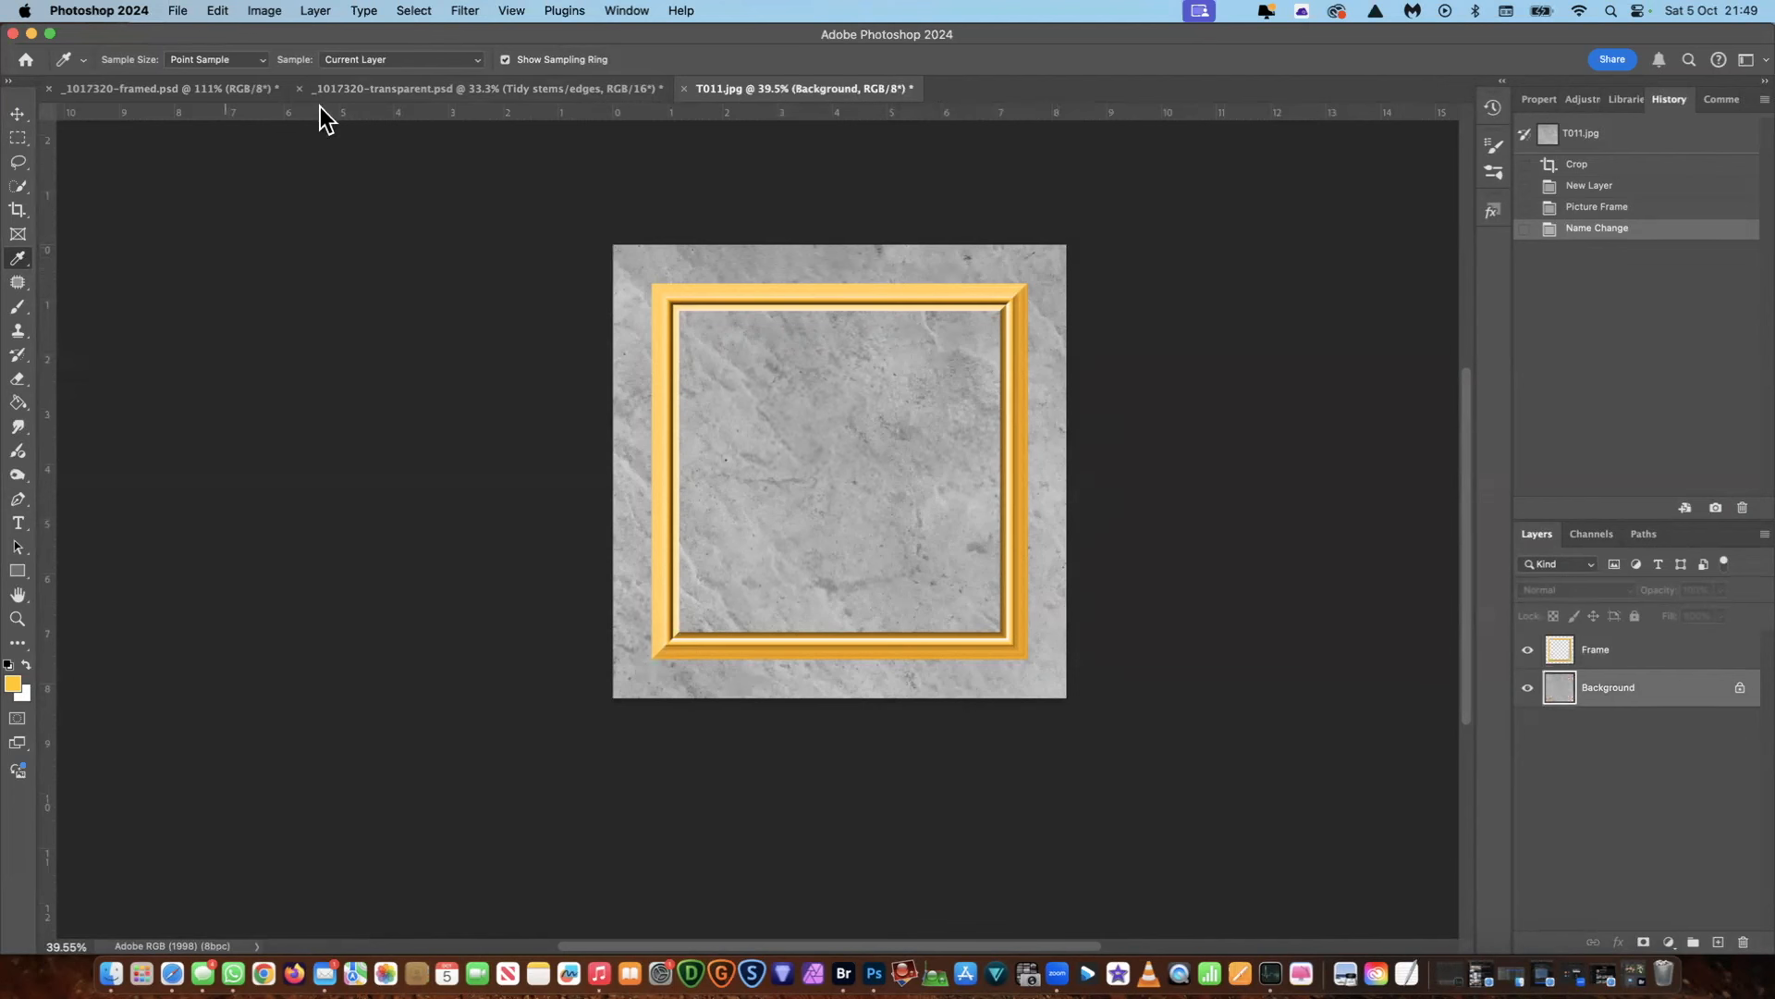
click(316, 11)
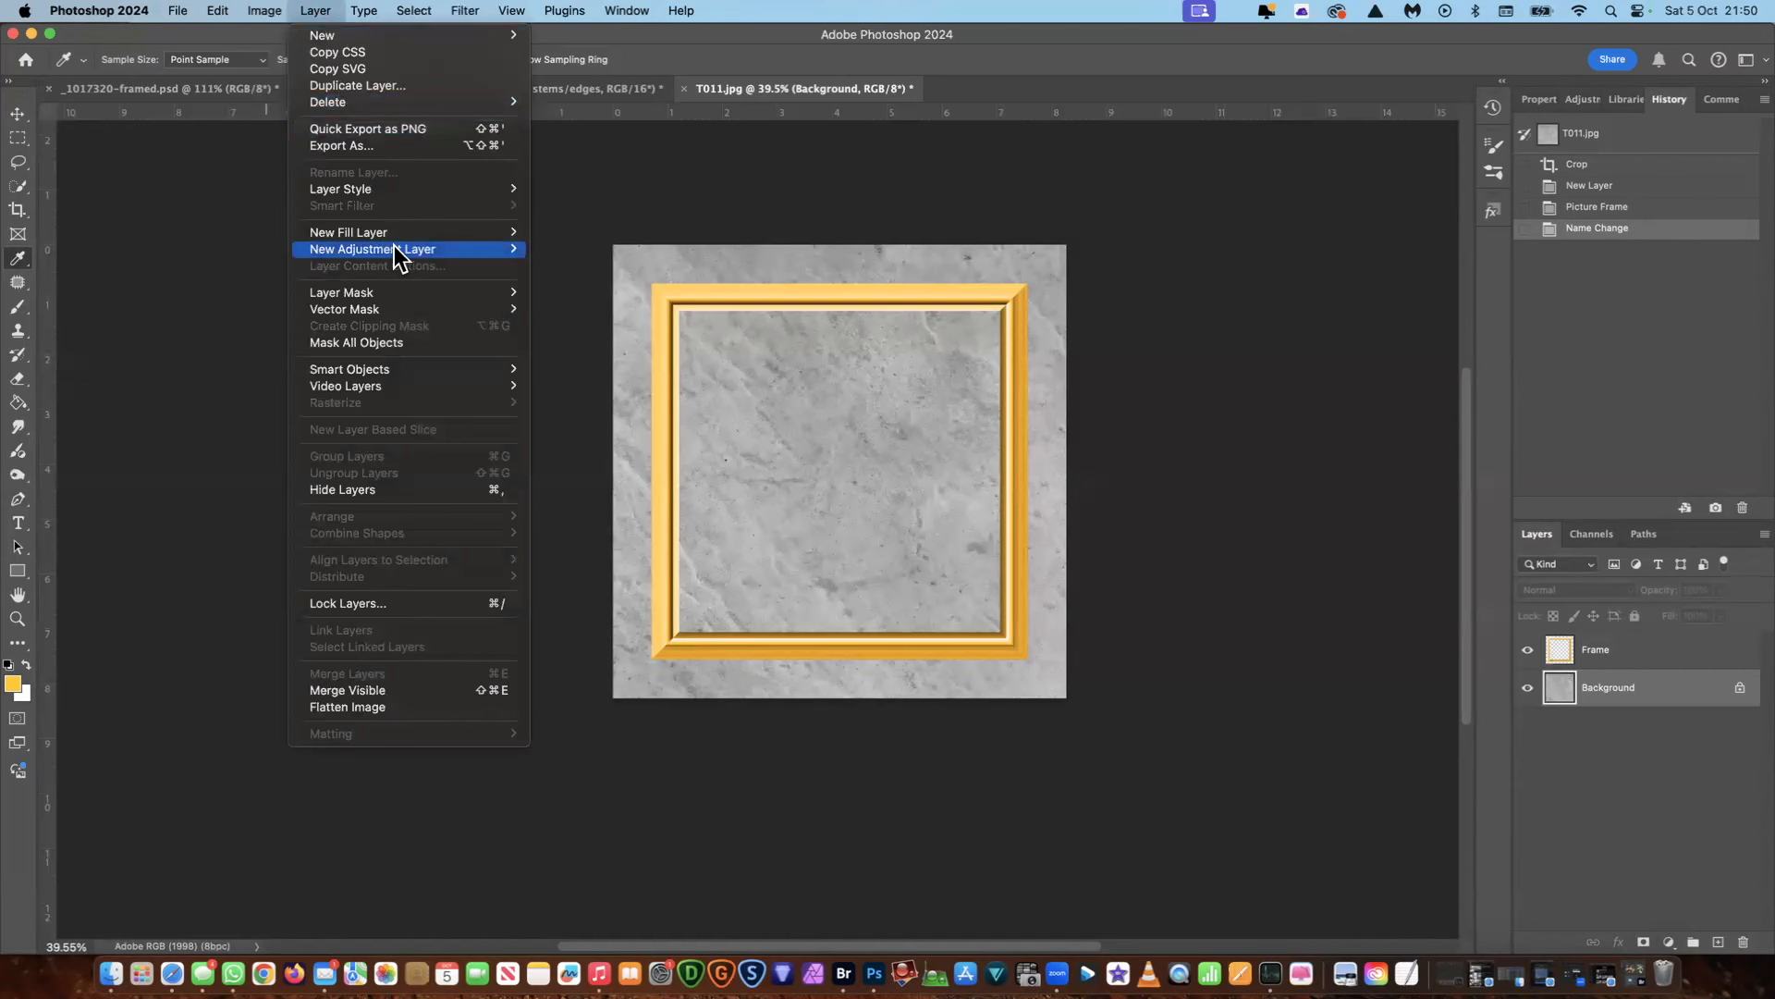
mouse_move(401, 259)
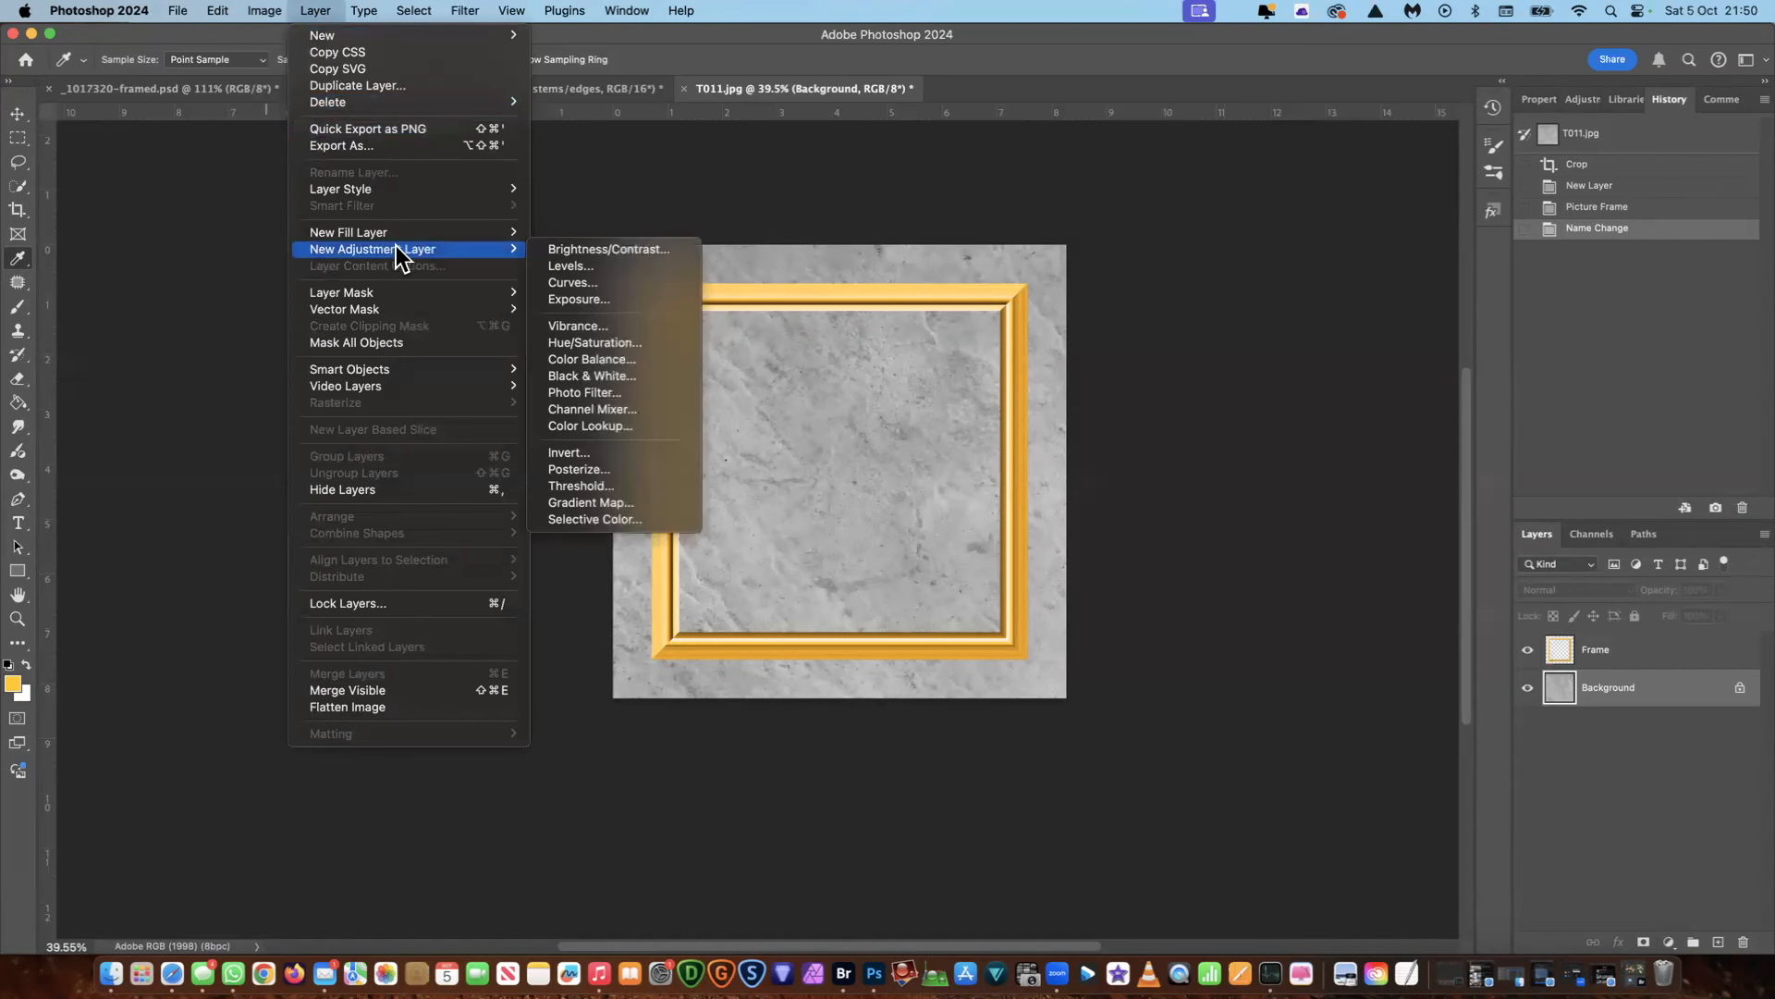
click(610, 360)
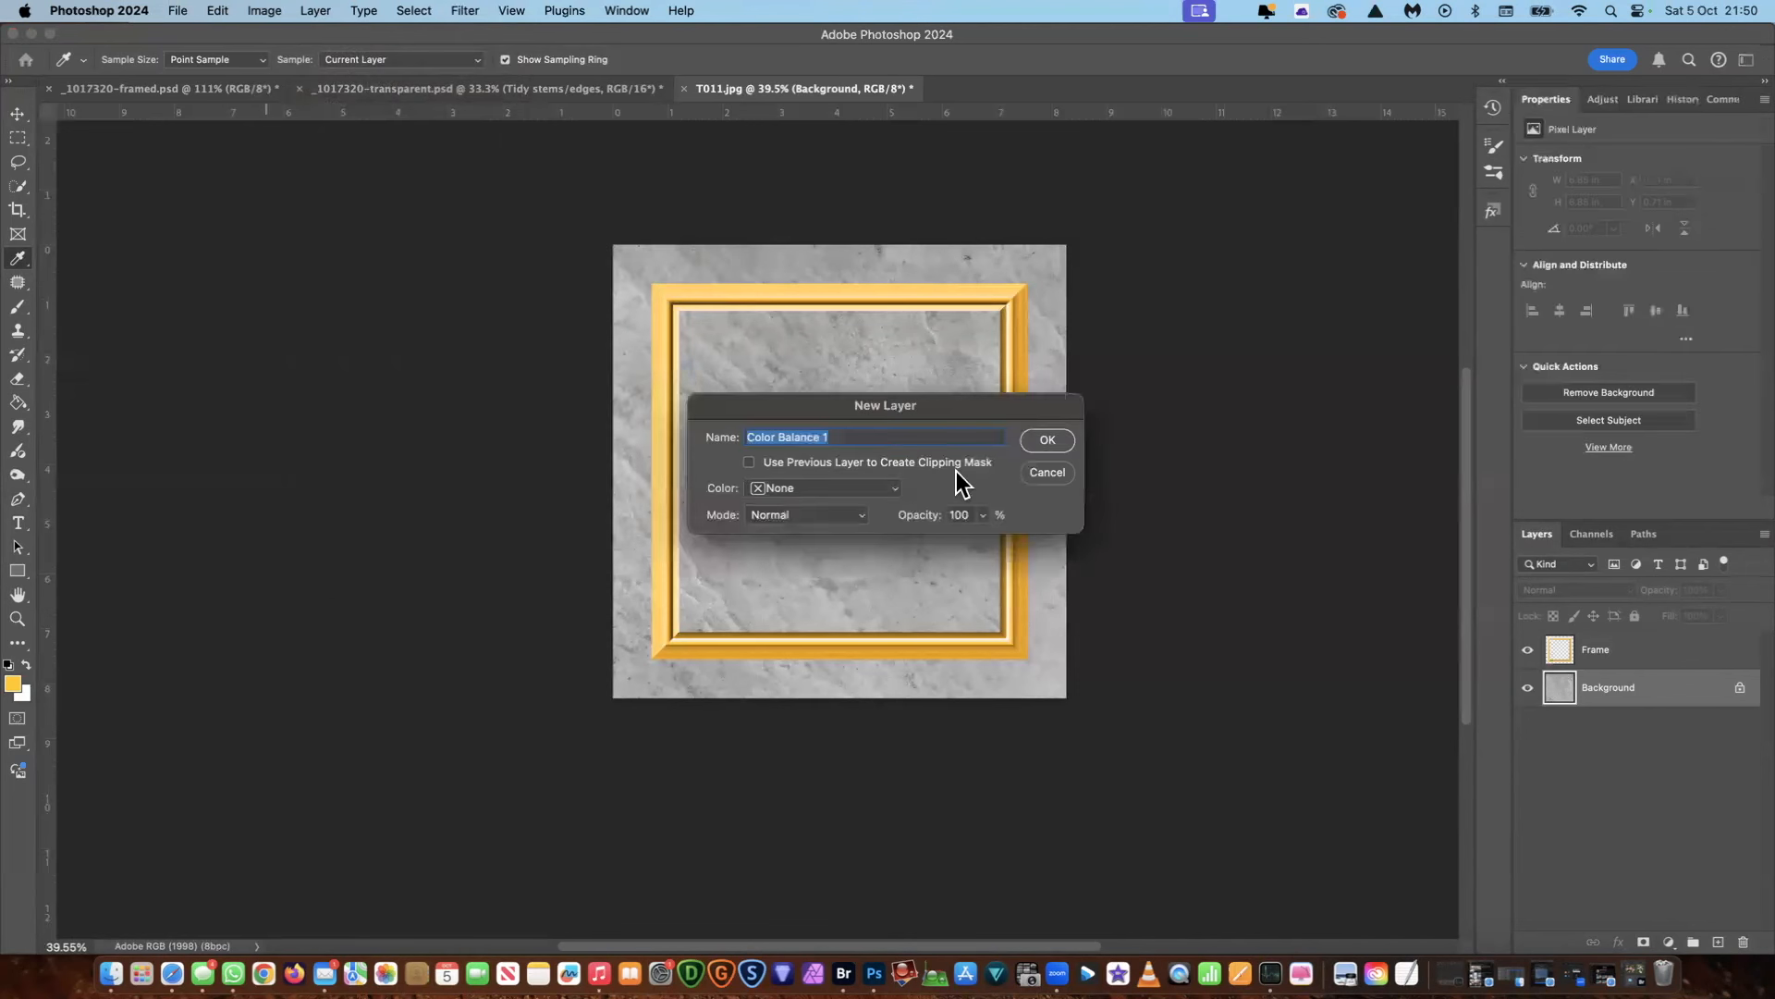
click(1054, 442)
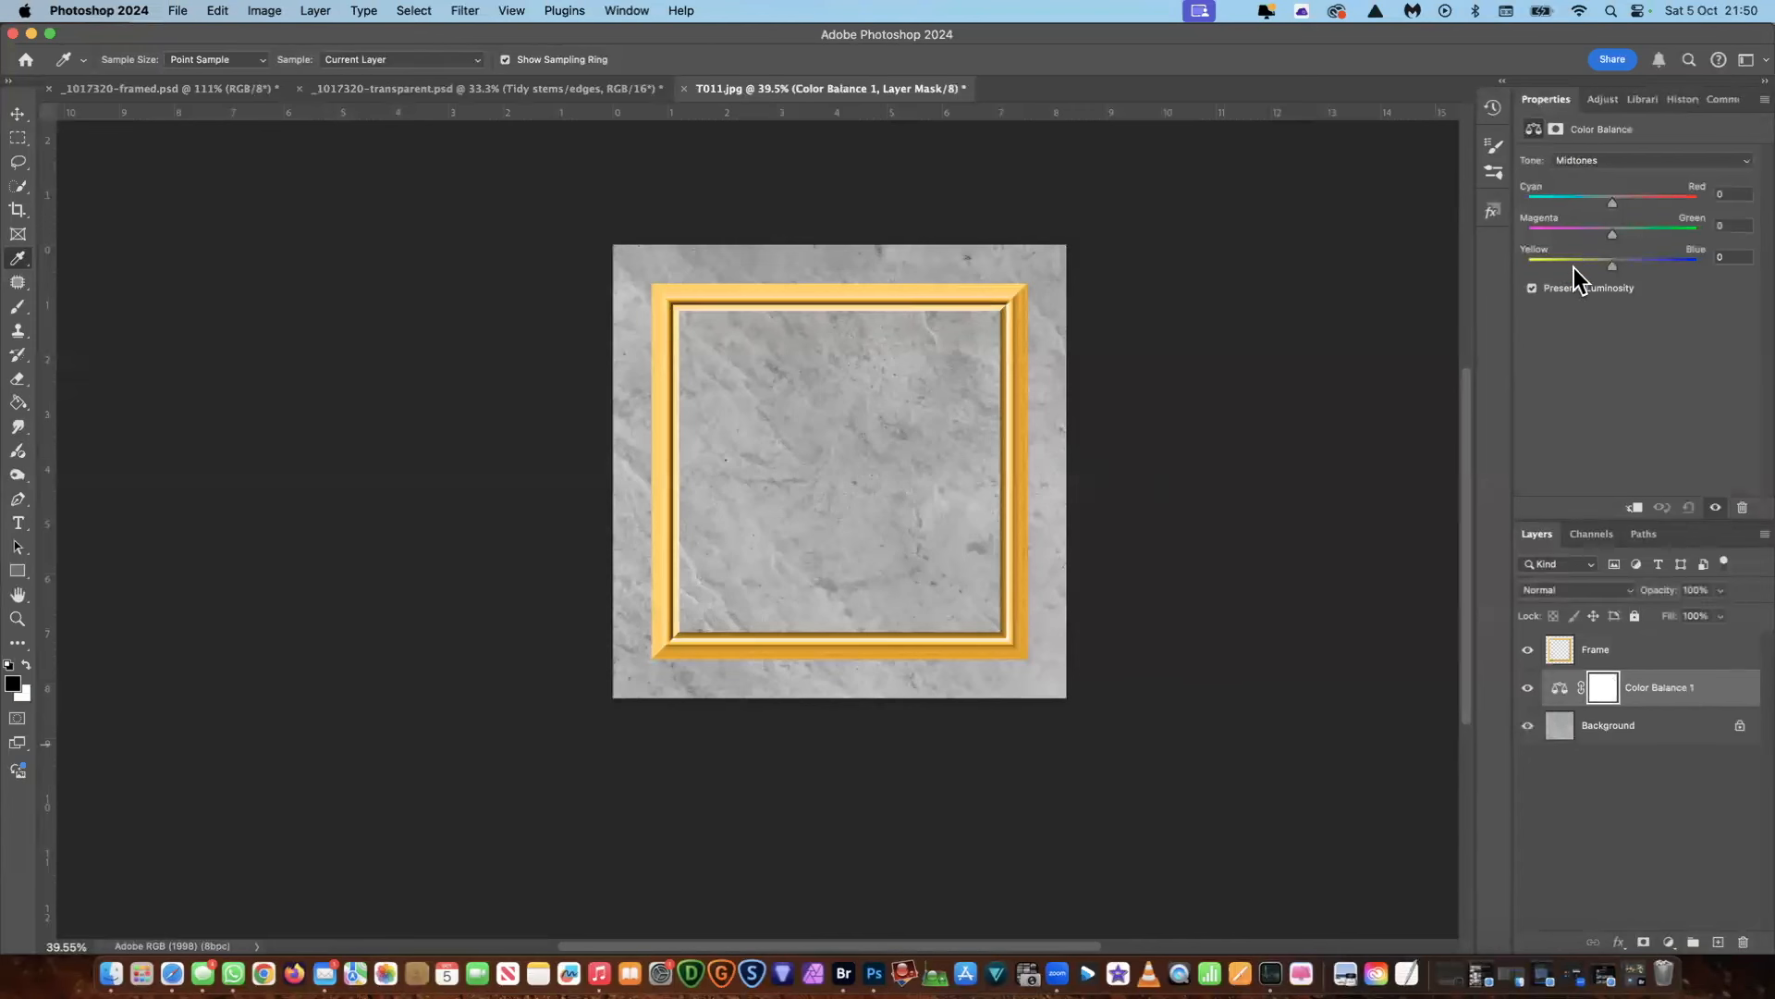
drag(1612, 269, 1609, 270)
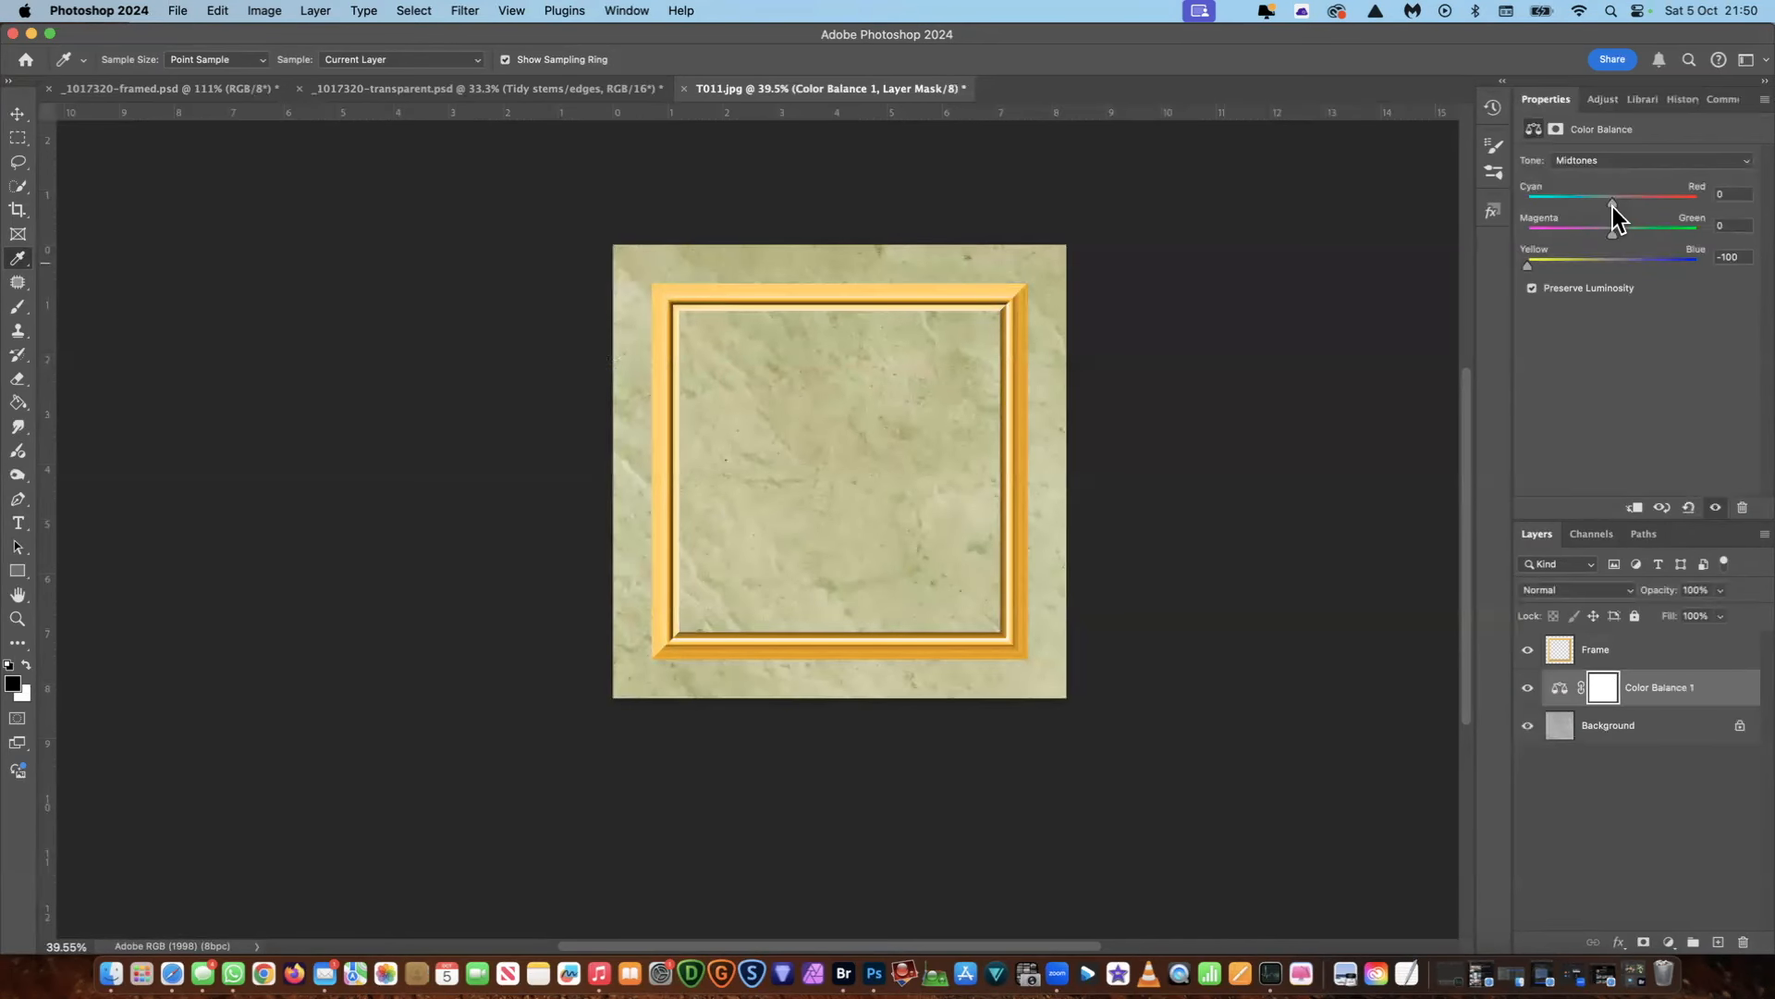
drag(1616, 203, 1635, 202)
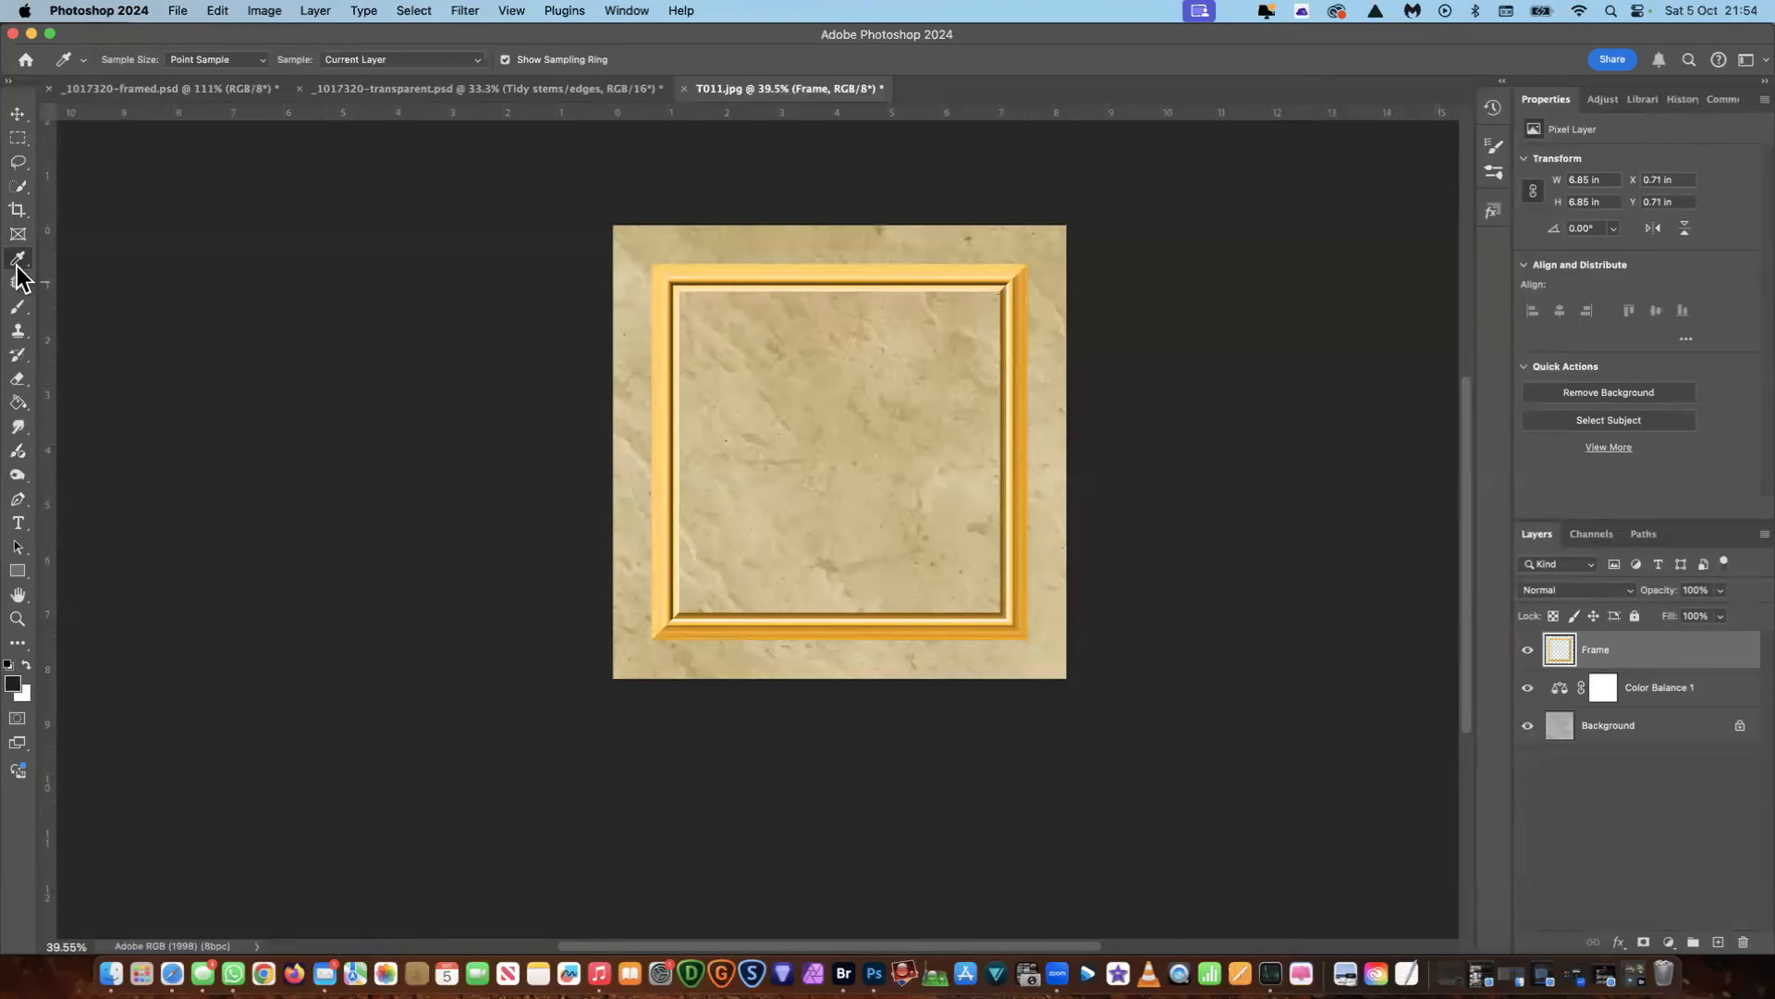
Step: Sample the frame's light gold colour and draw a rectangle shape about 1763 × 1748 px filling the frame's opening
click(909, 270)
click(18, 573)
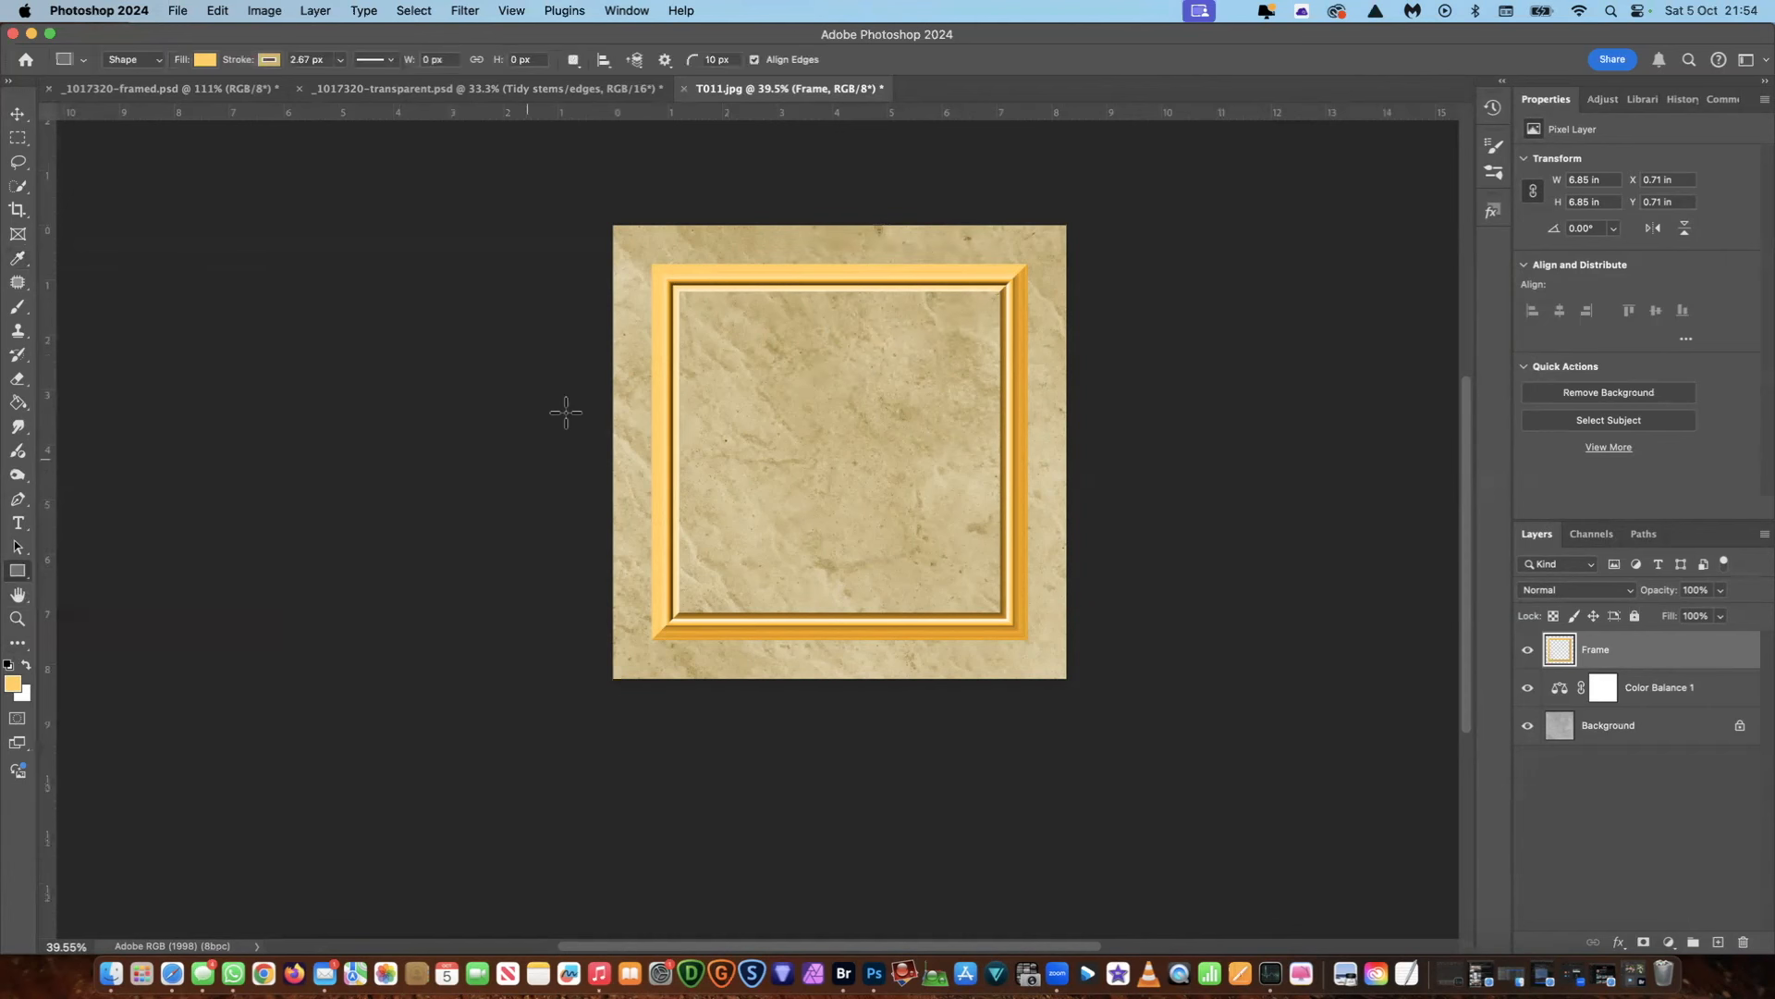
drag(681, 292, 1002, 612)
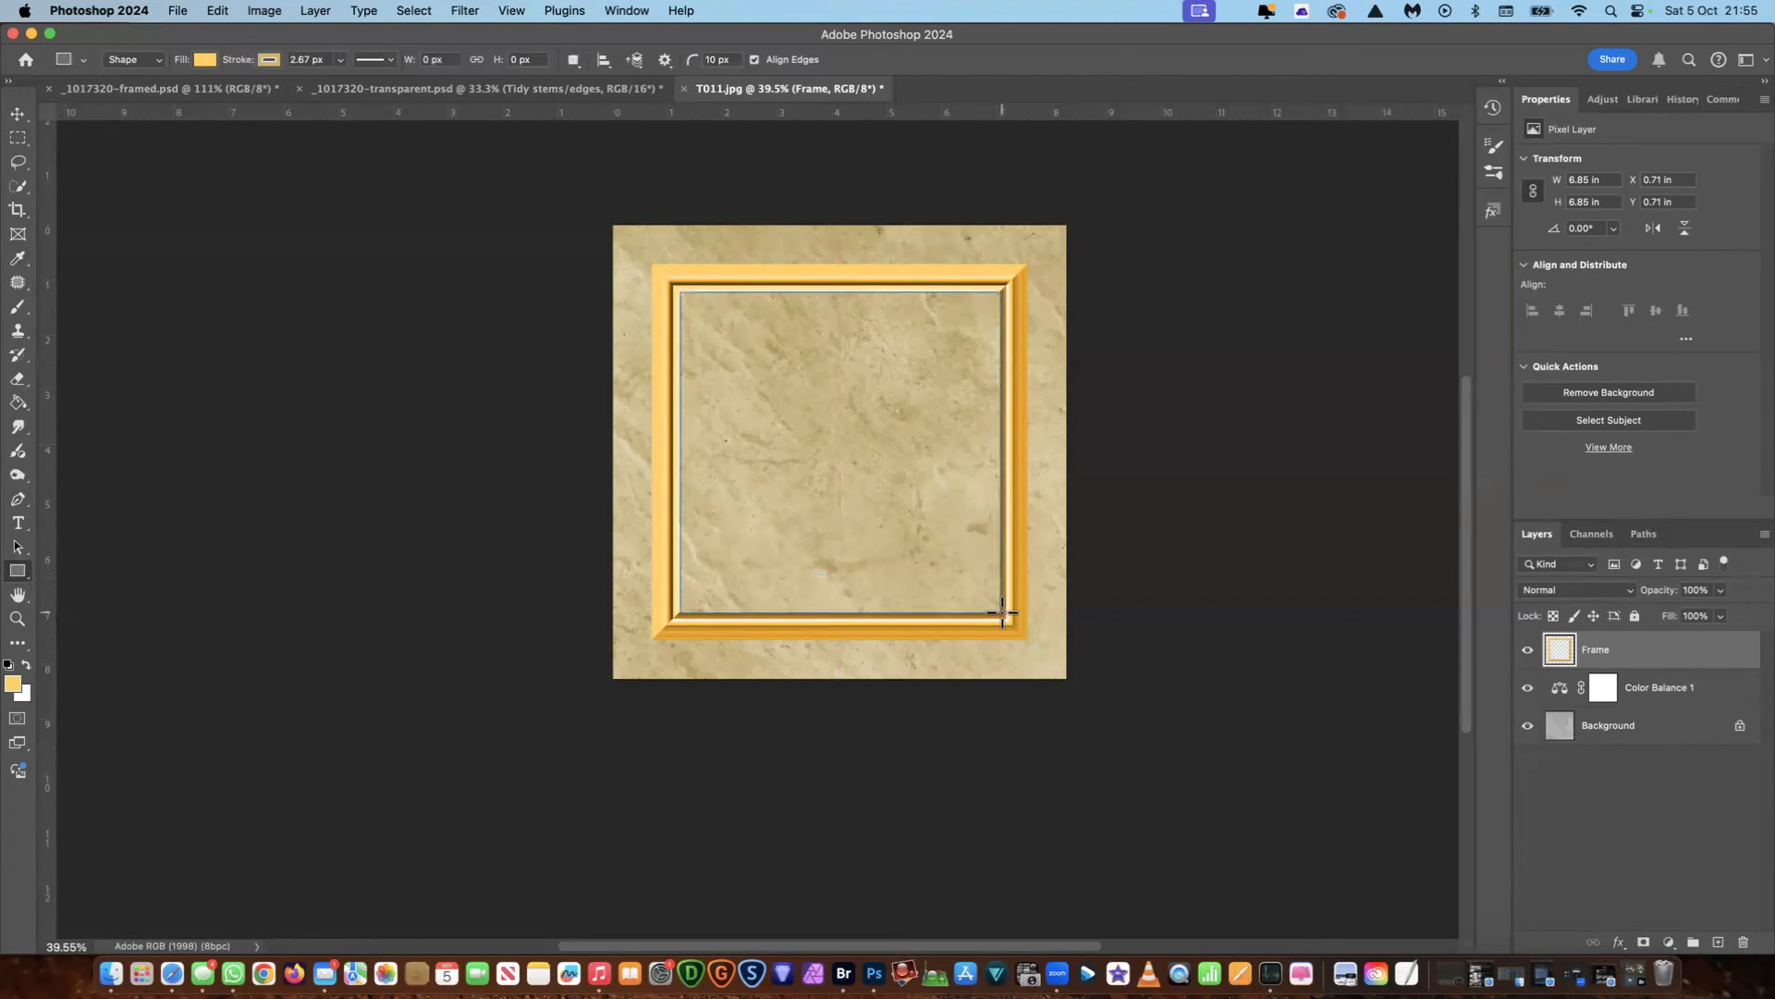
drag(1002, 612, 1003, 612)
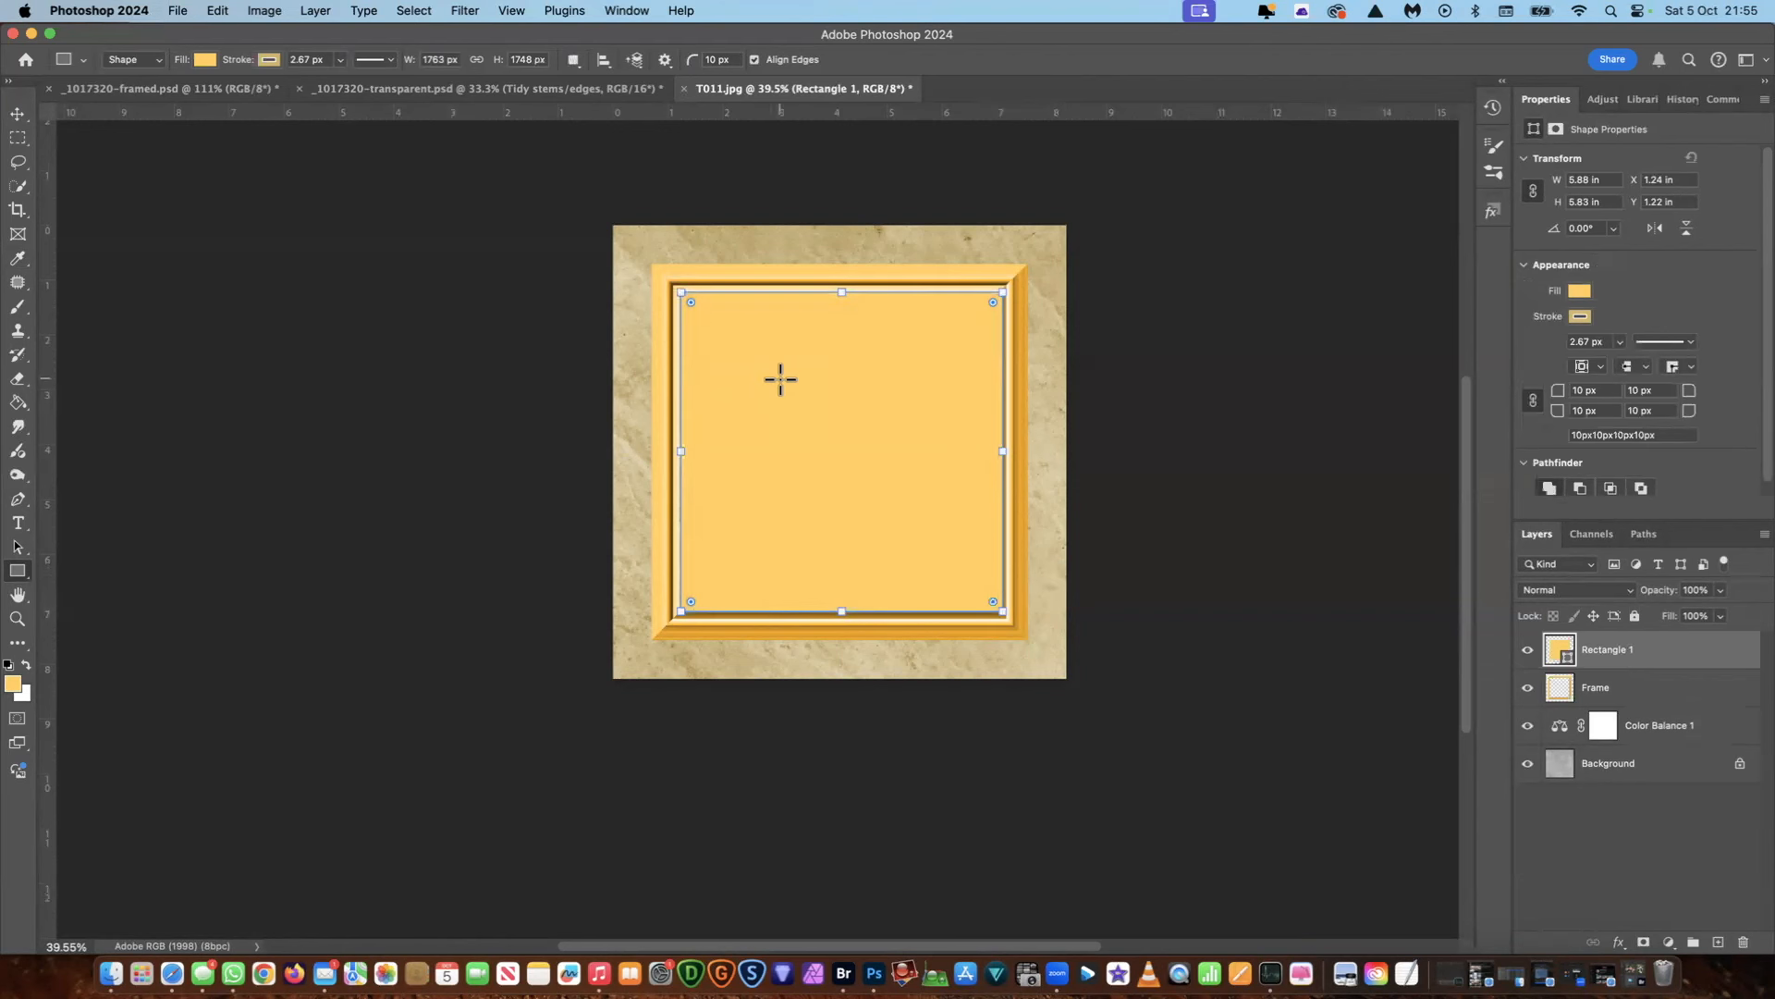
Step: Lower the rectangle layer's opacity to 40% and fine-tune it so the background texture shows through inside the frame
scroll(781, 379, right, 2)
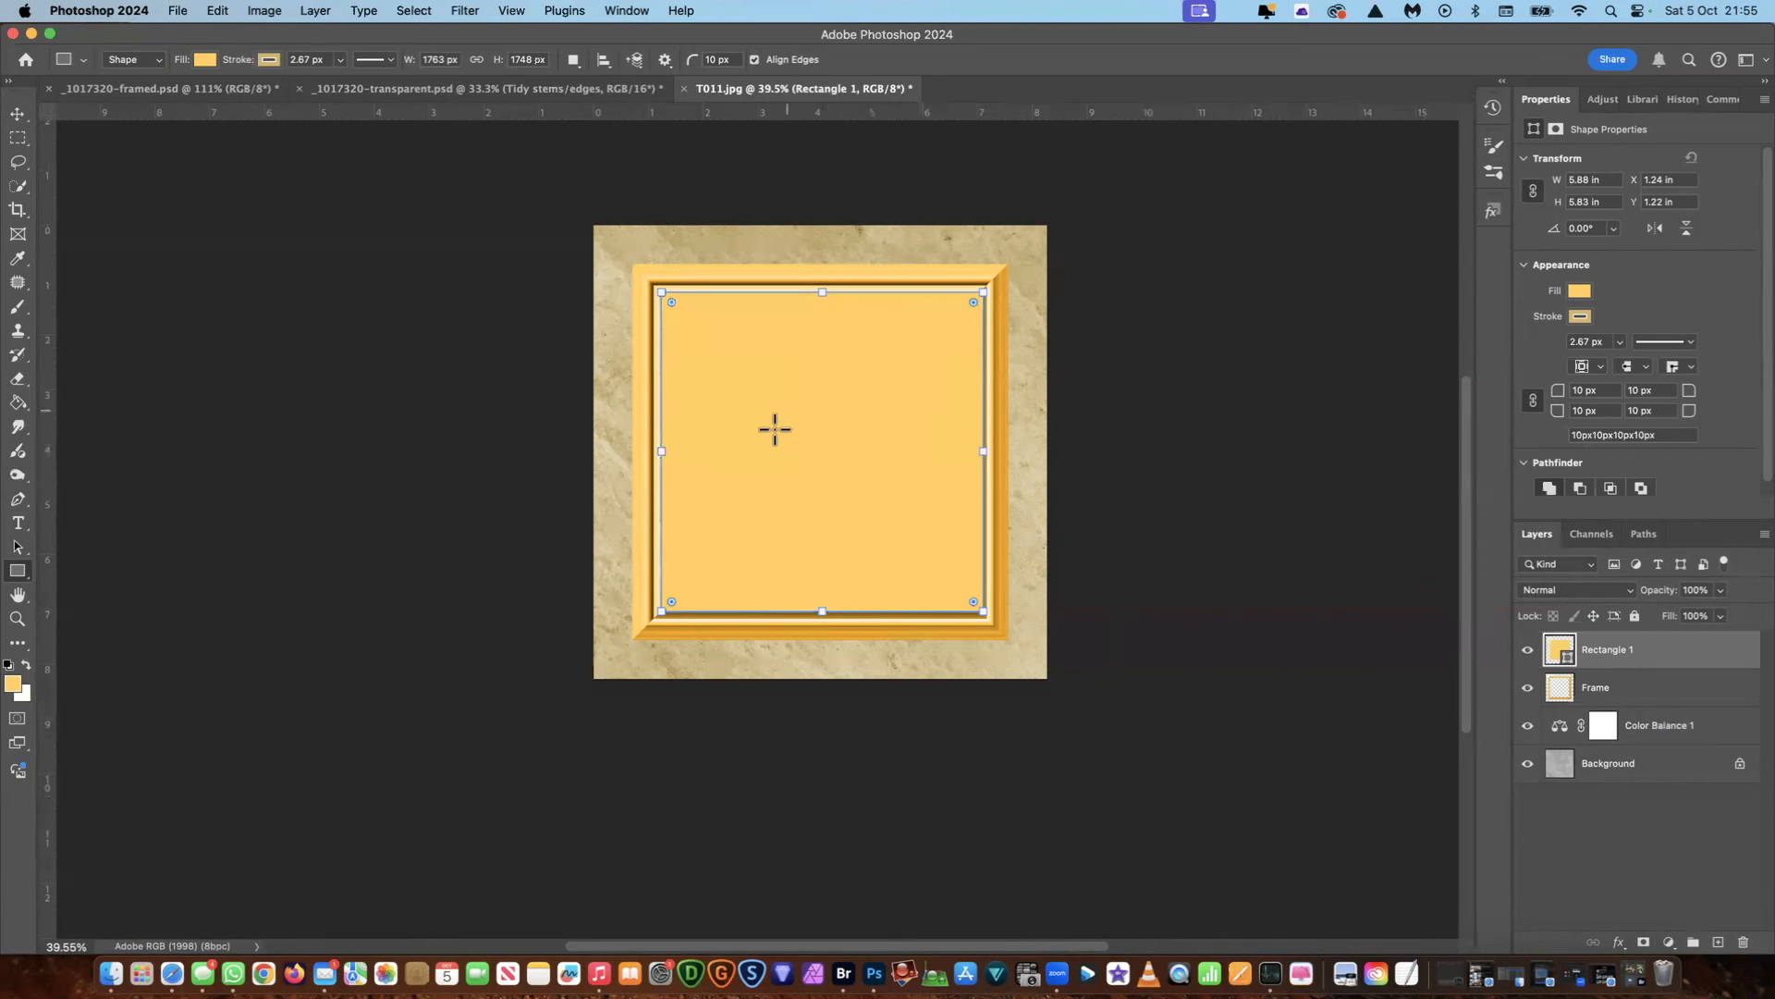
click(1721, 590)
drag(1722, 612, 1701, 612)
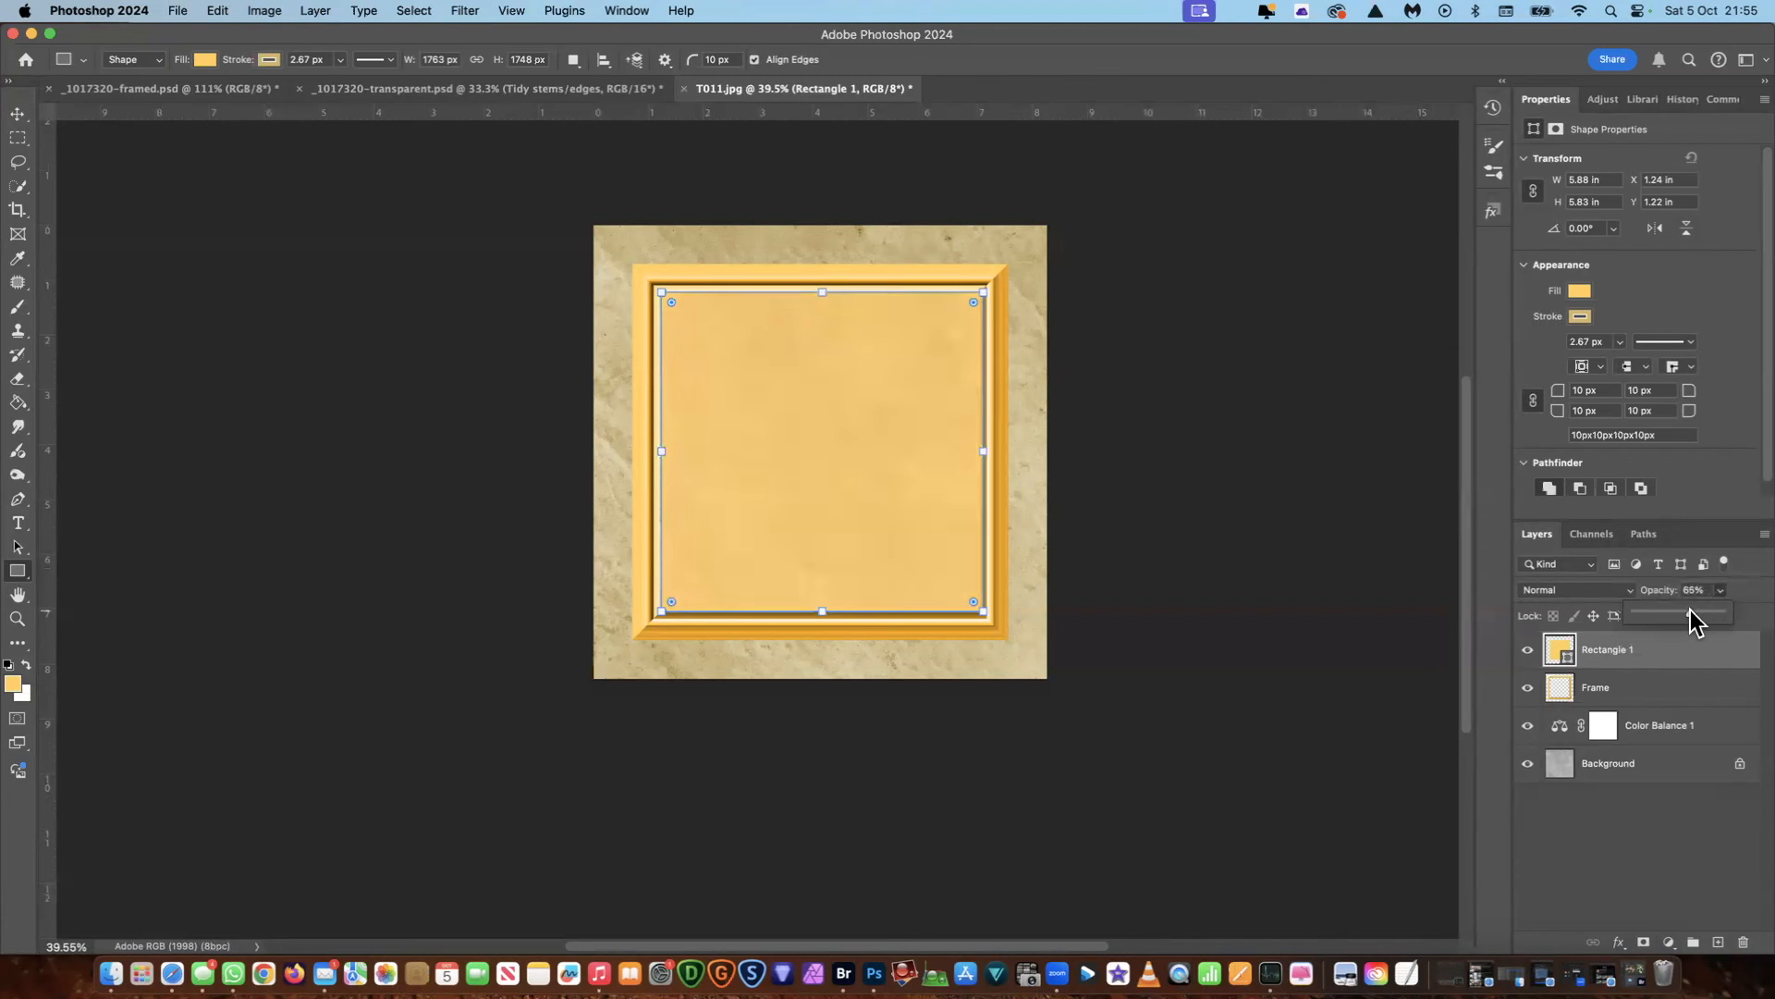
drag(1681, 613, 1679, 612)
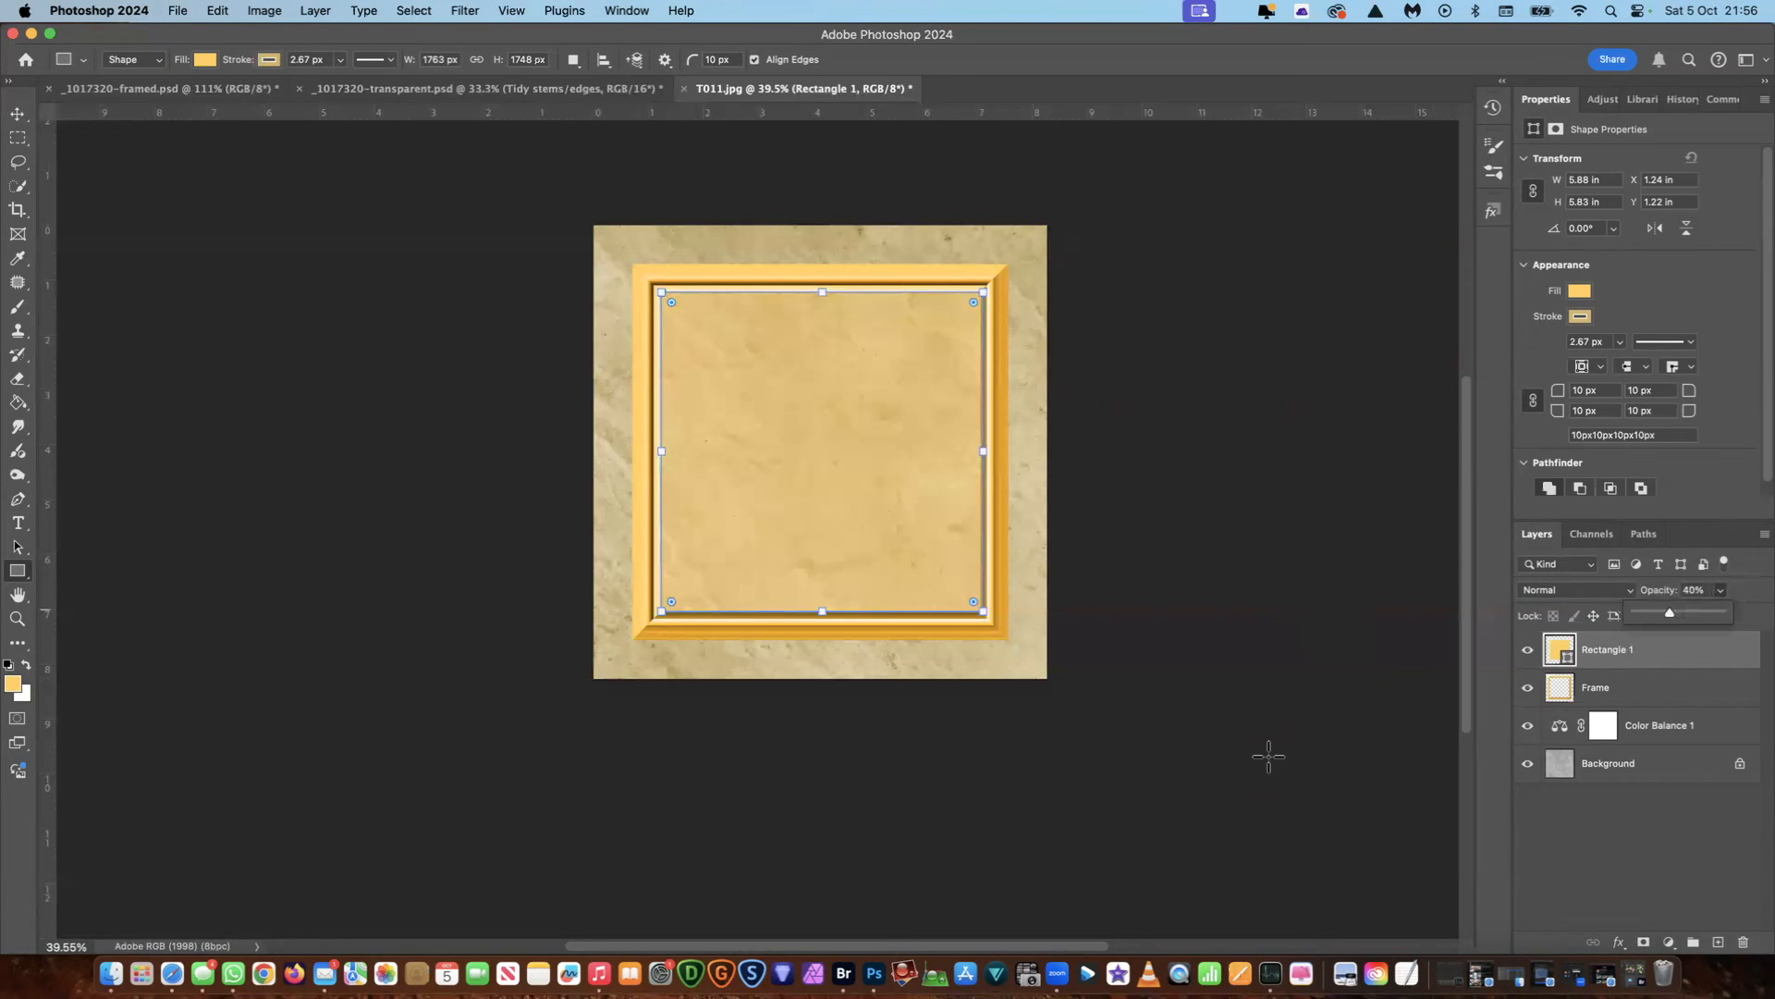
click(1031, 765)
click(1038, 773)
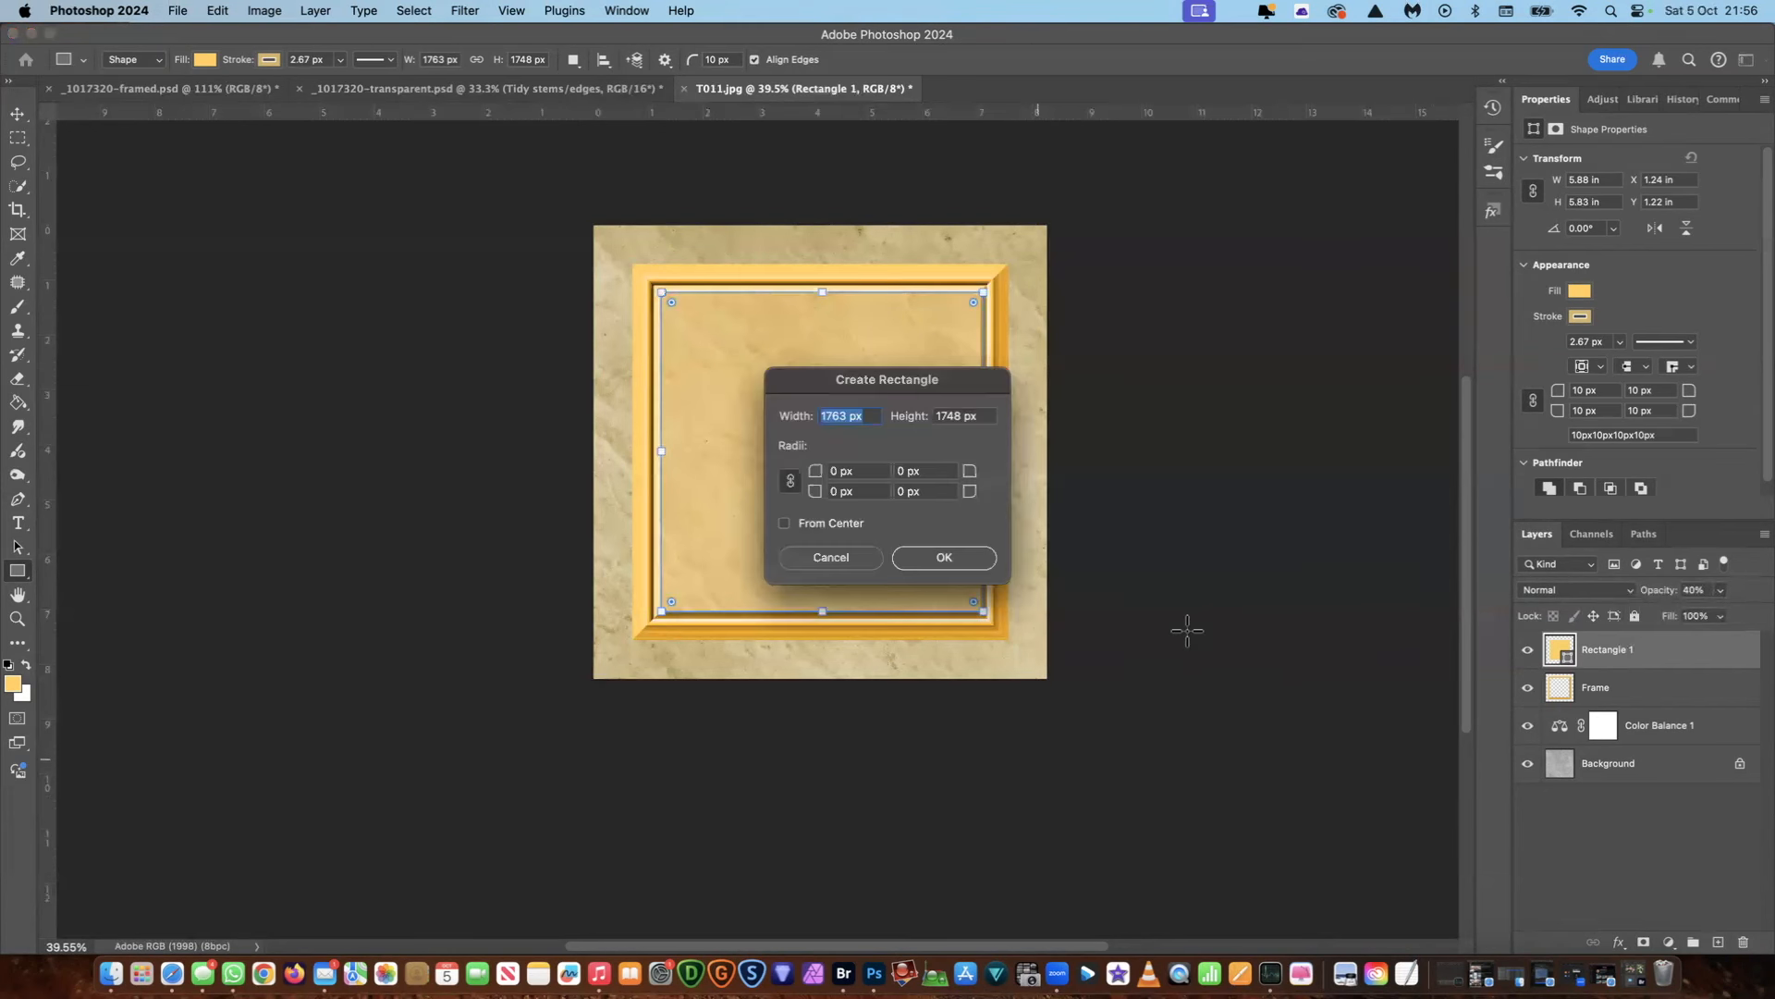
click(831, 557)
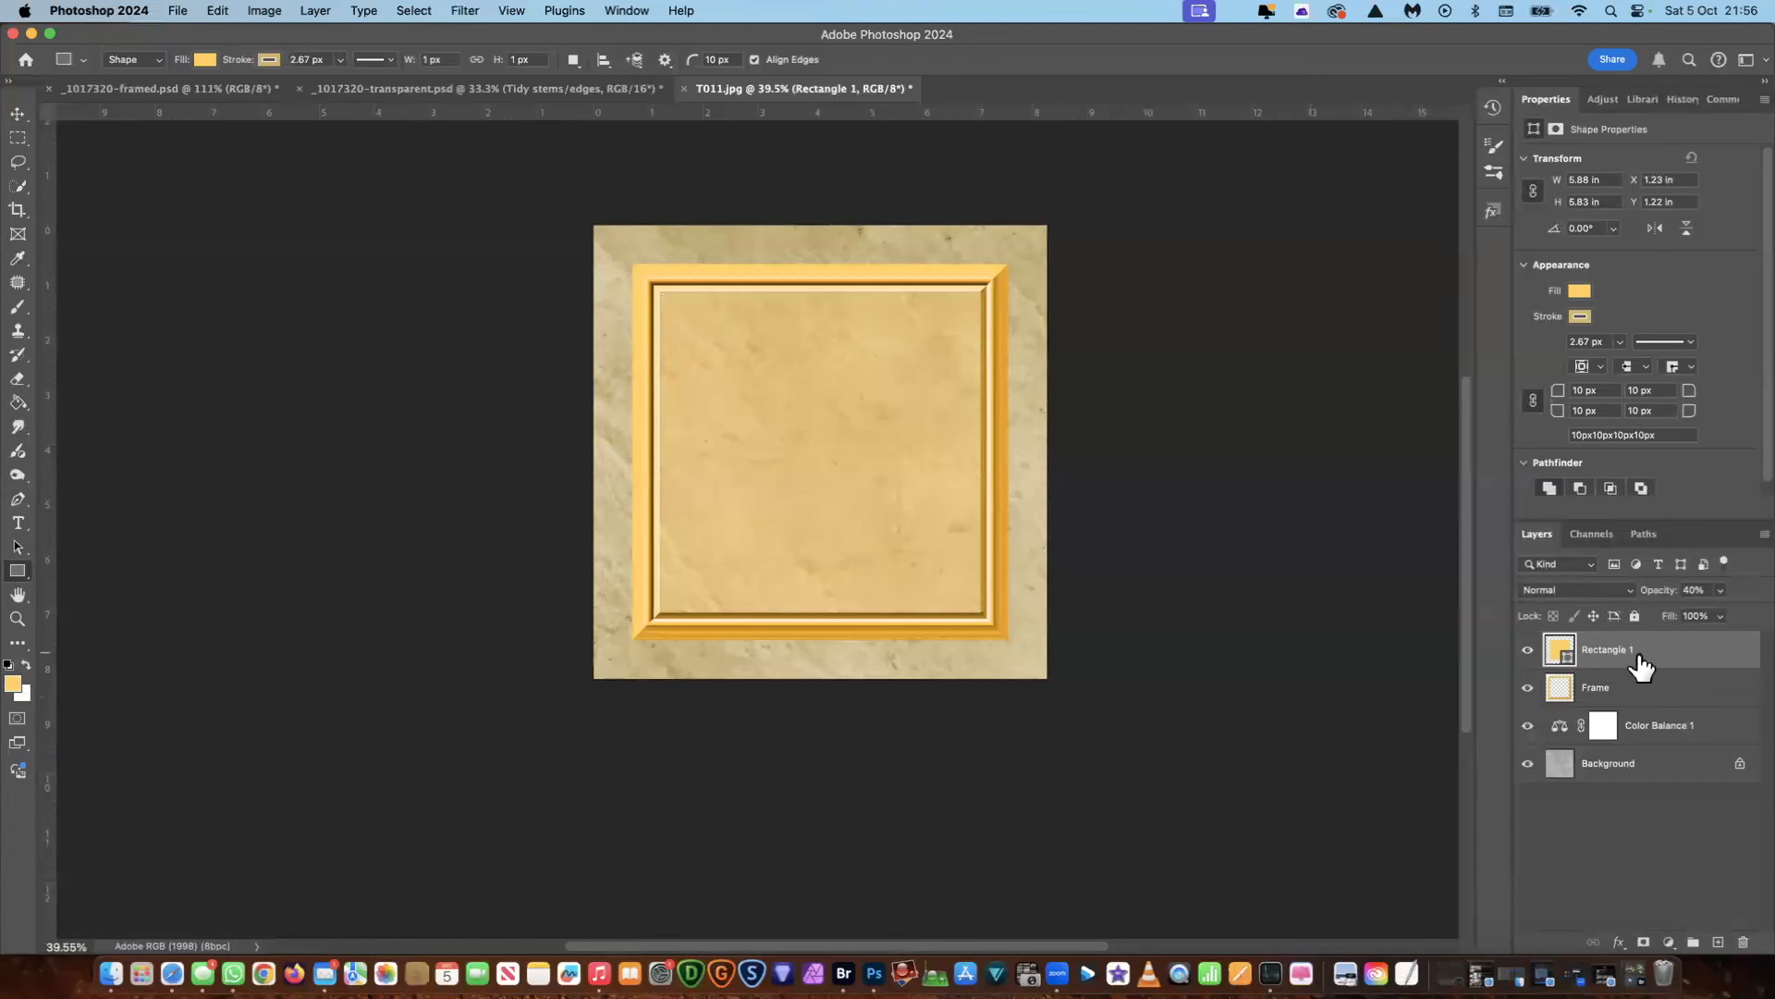
click(1721, 590)
click(1261, 755)
Step: Switch to the _1017320-transparent.psd document and compare the flower cut-out with its original Background layer
click(481, 88)
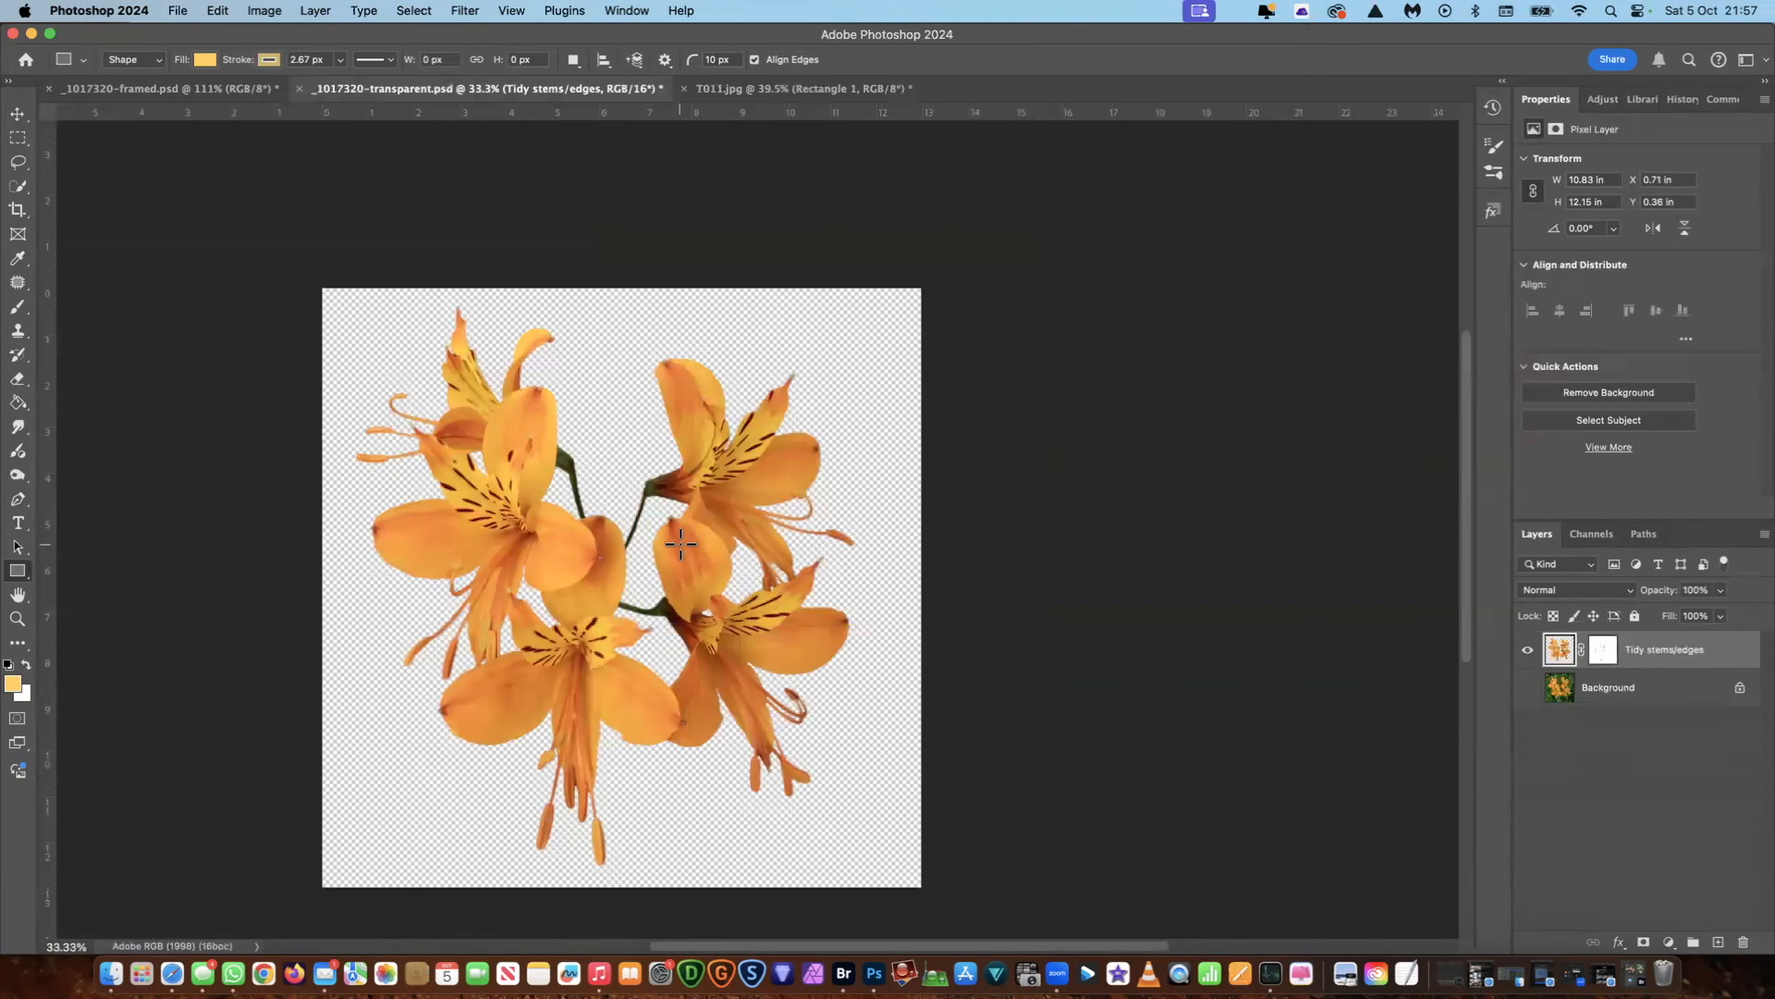
click(1528, 689)
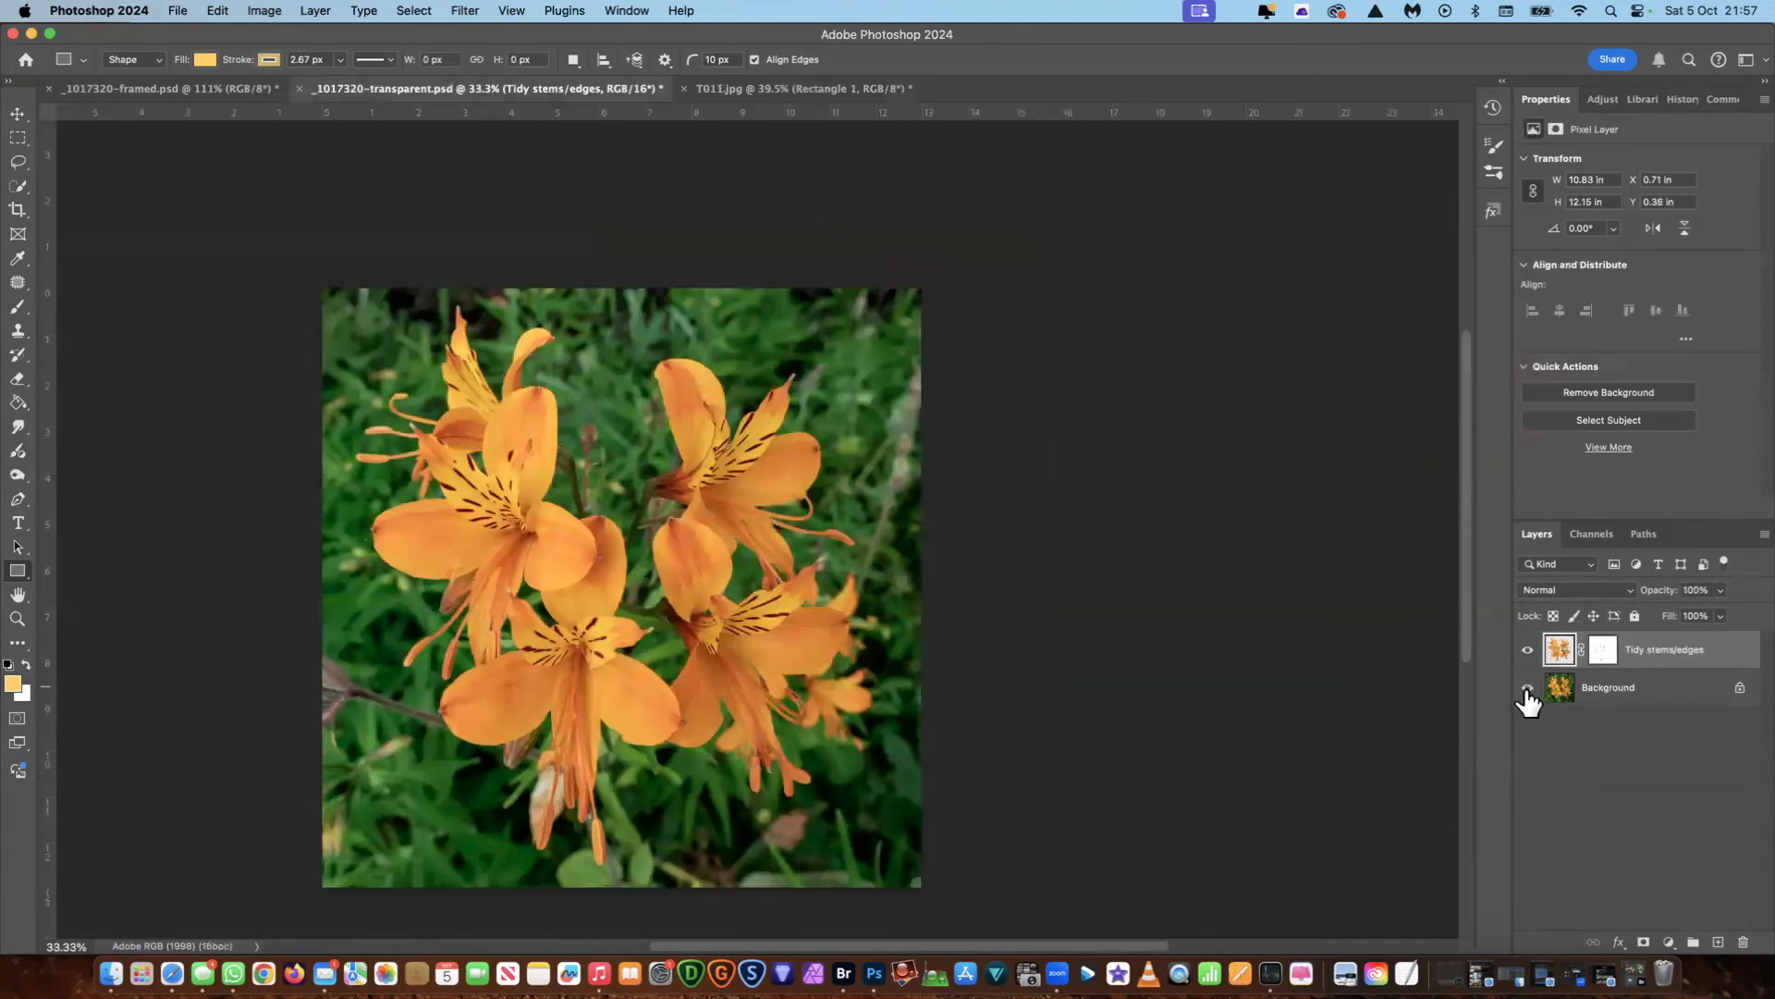
click(1527, 689)
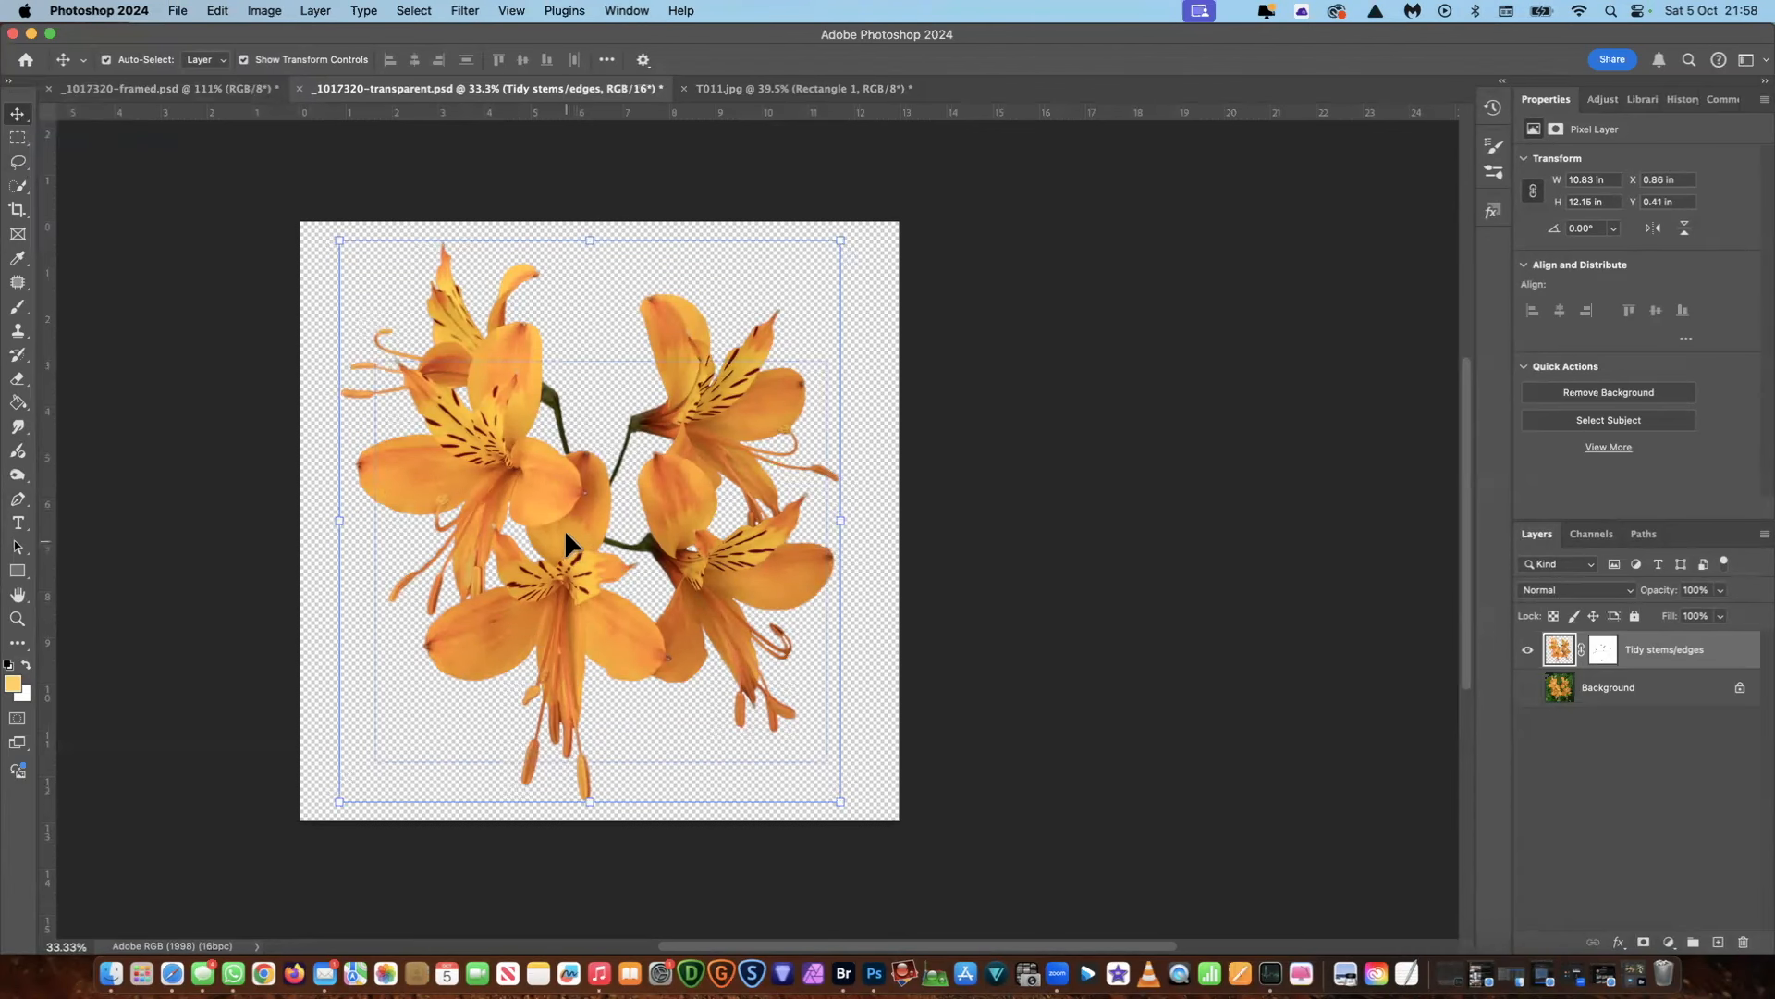
Step: Copy the Tidy stems/edges flower layer into the T011.jpg document above the rectangle, accepting the different bit depth
drag(551, 516, 809, 91)
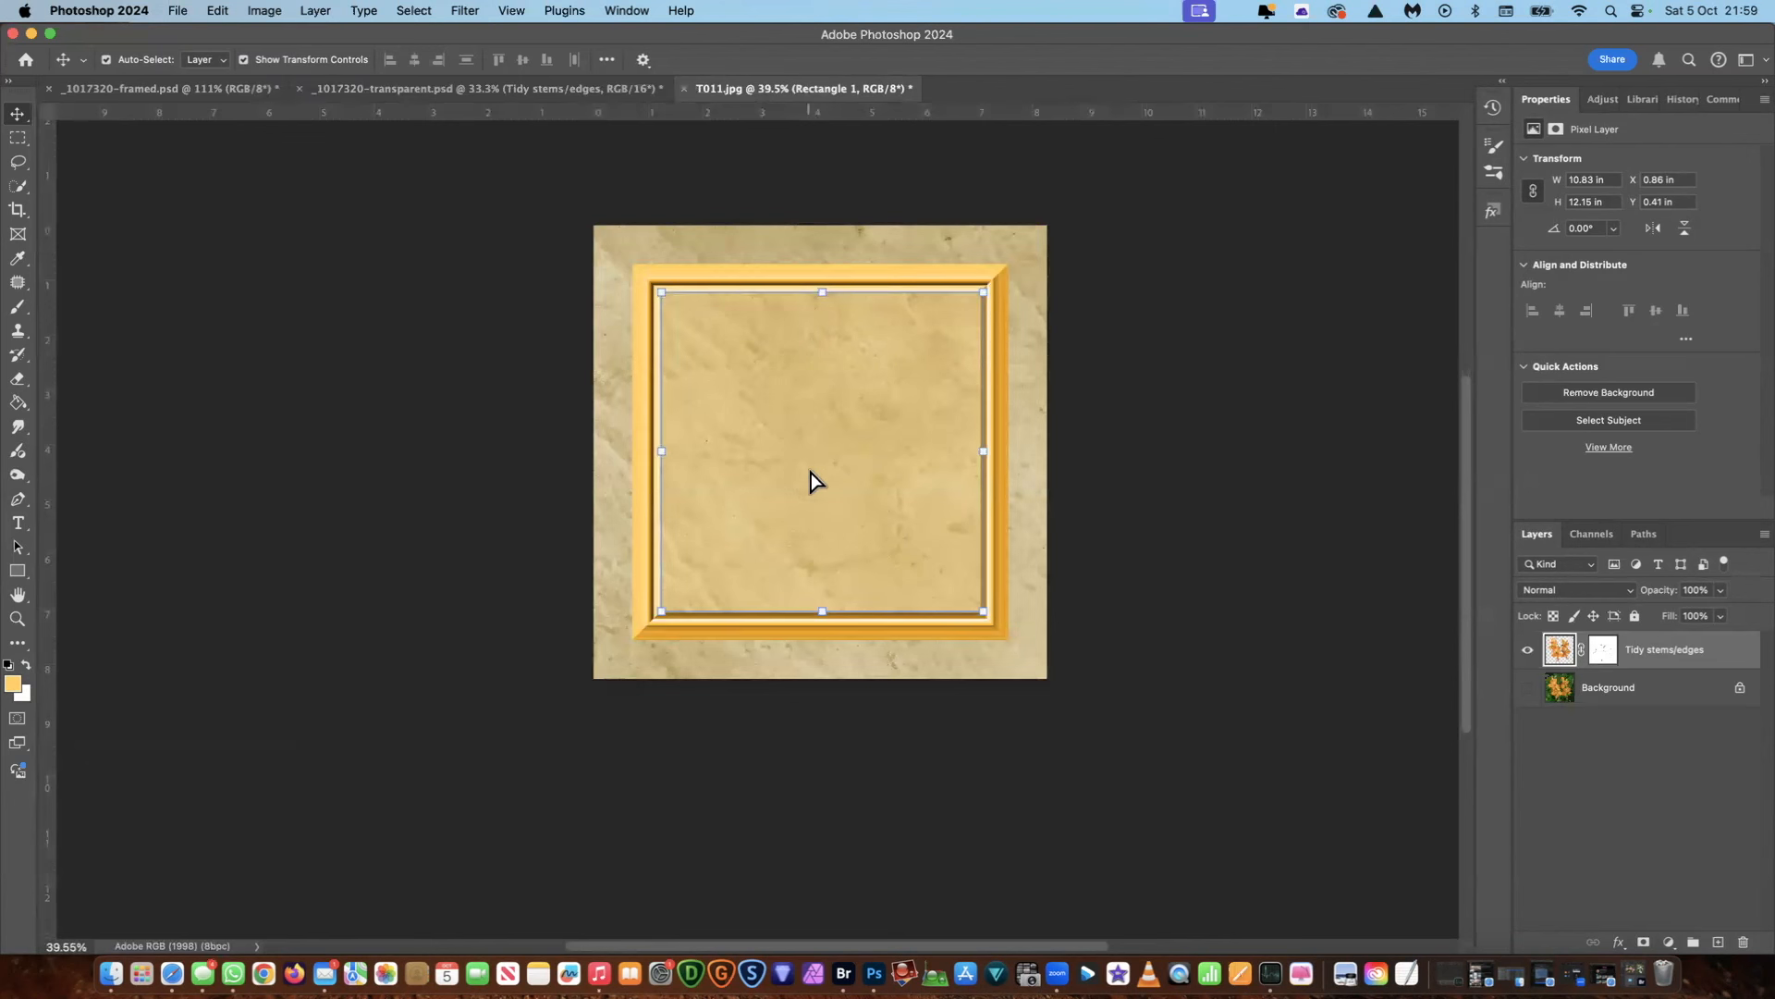
drag(810, 471, 810, 469)
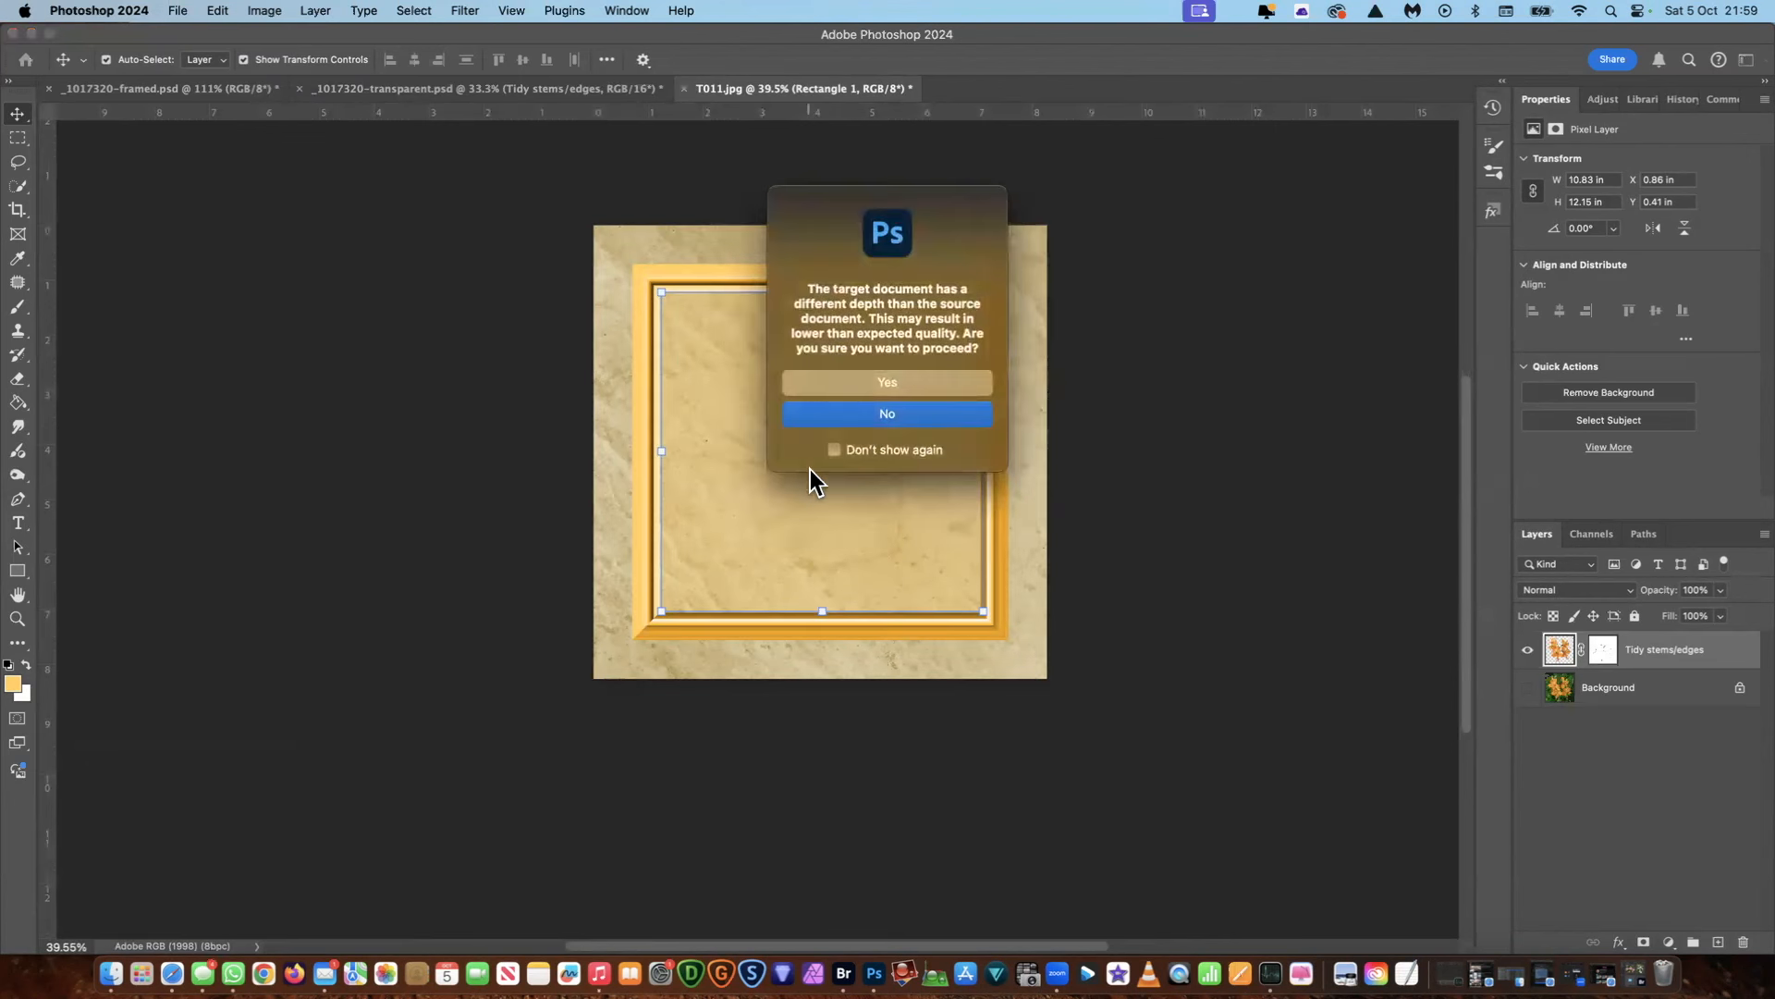
click(896, 381)
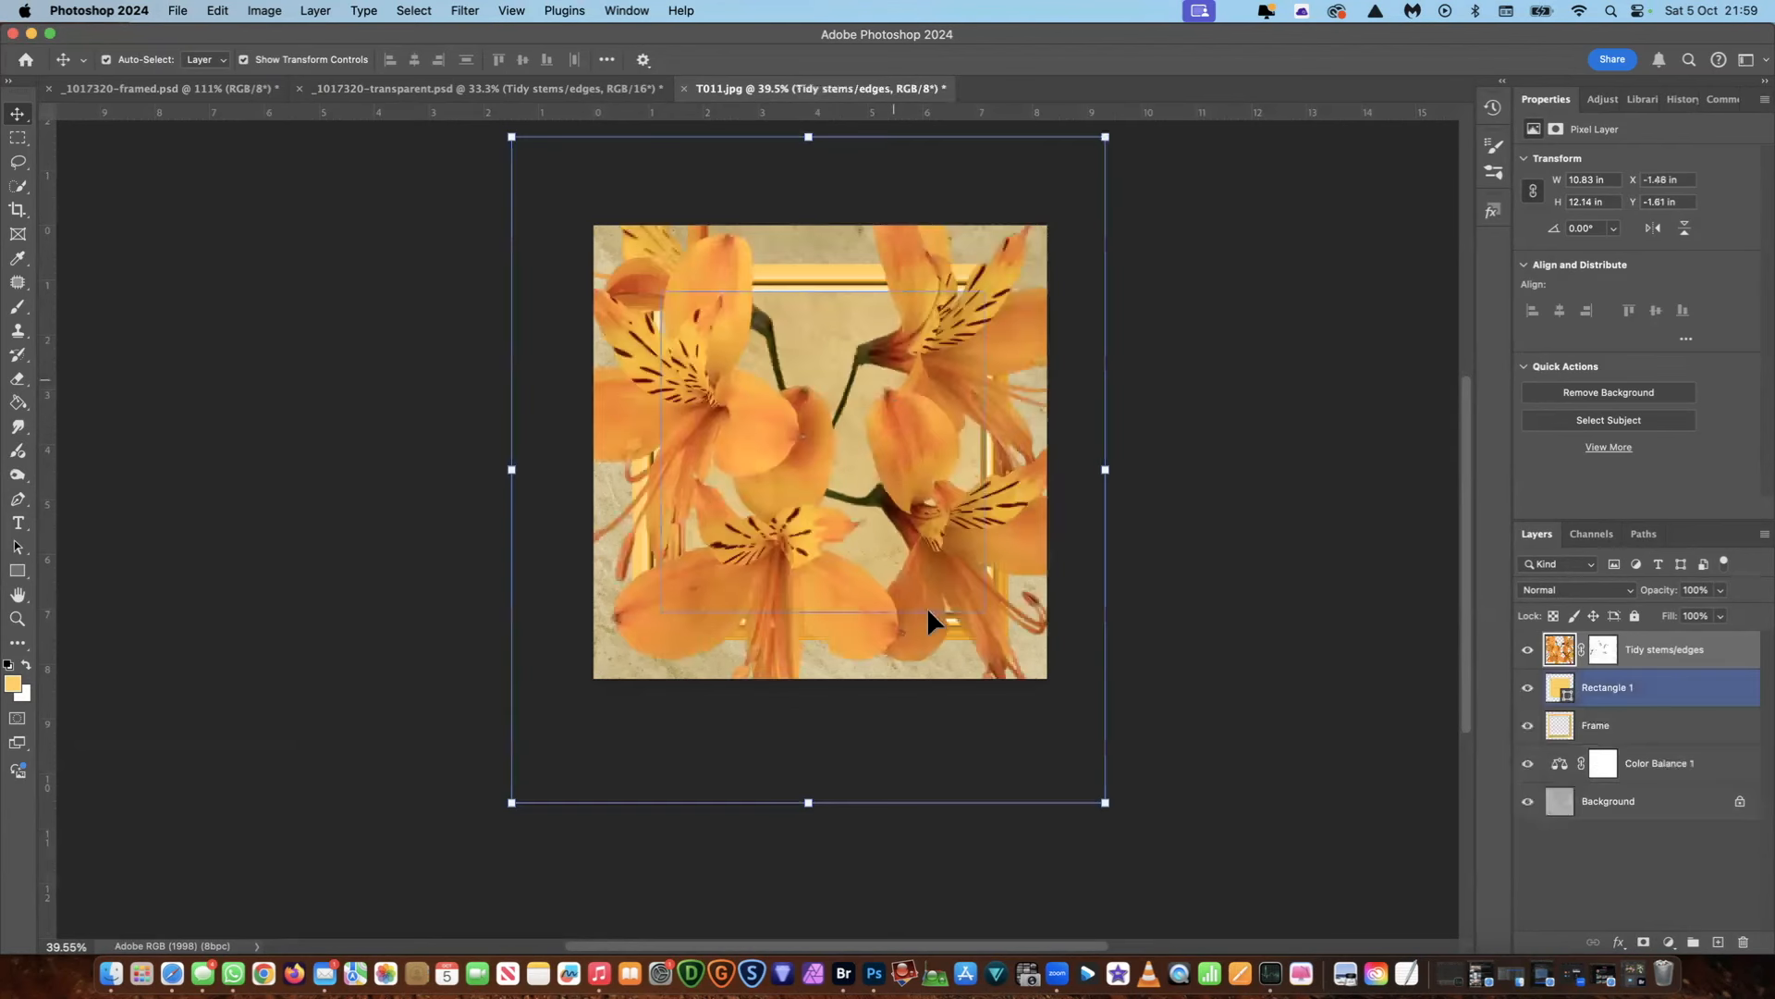
Step: Scale the flower layer to about 56% and position it inside the frame with the lowest stamens overlapping the frame's bottom edge
drag(1106, 137, 817, 447)
drag(716, 555, 870, 385)
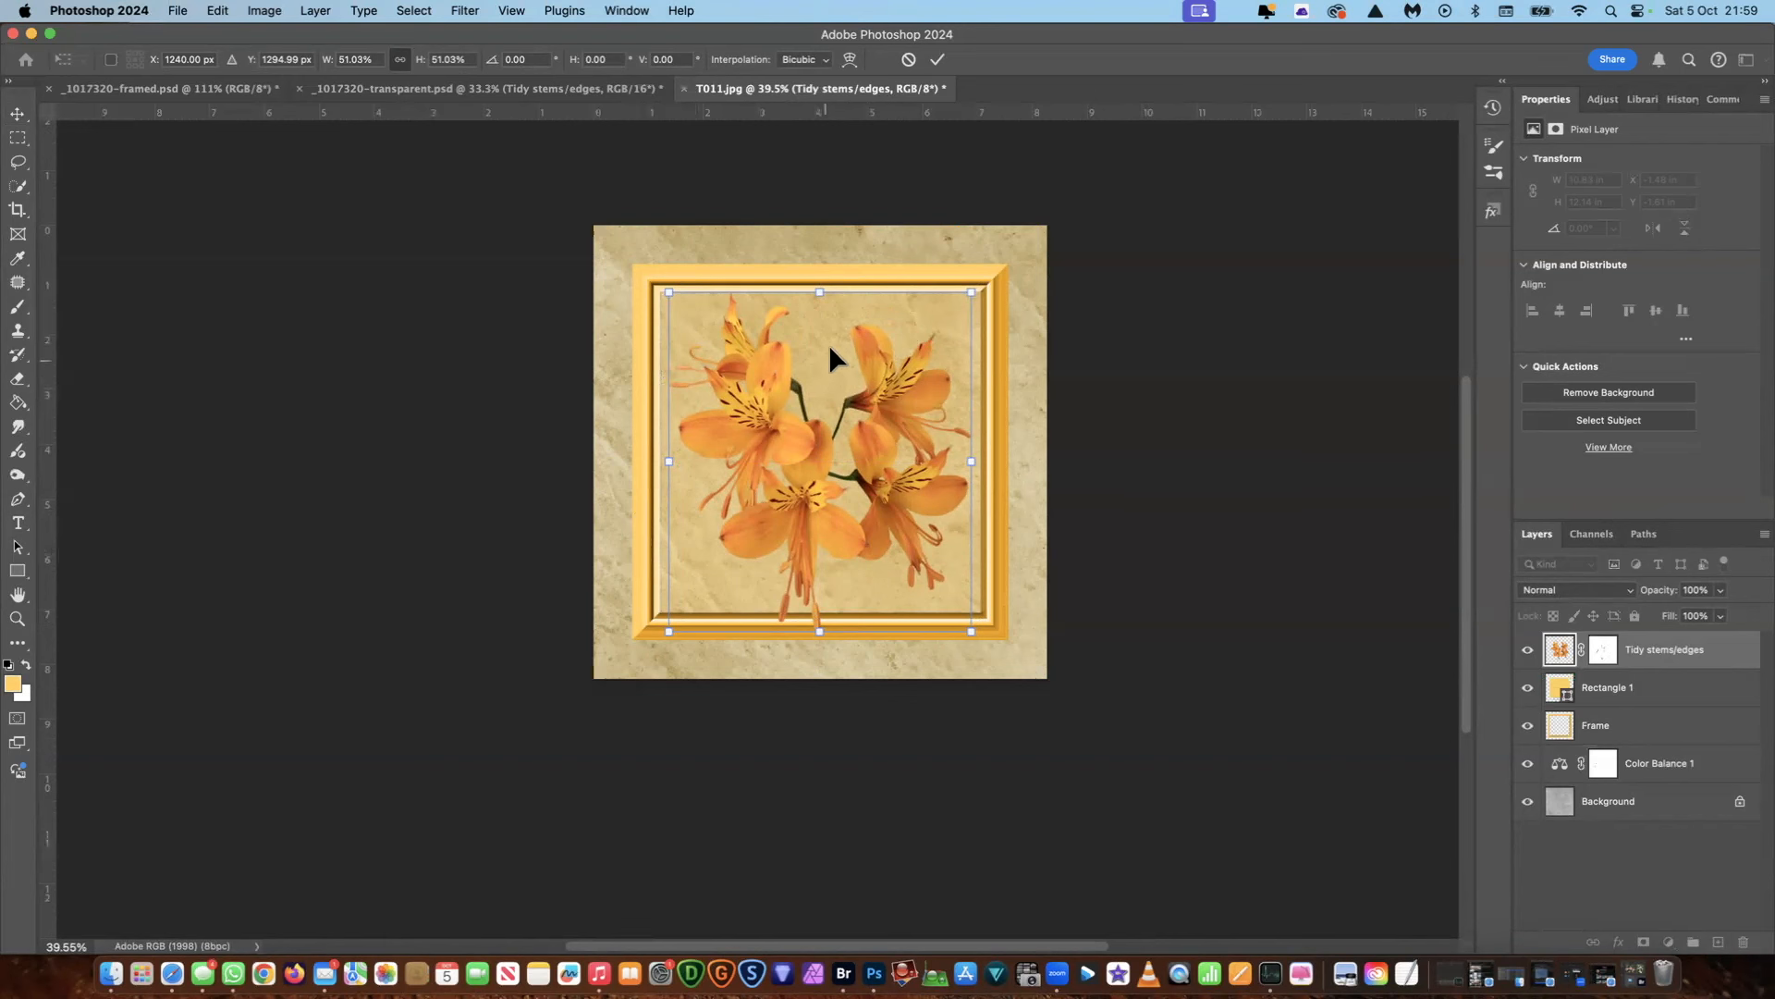
drag(825, 370, 823, 391)
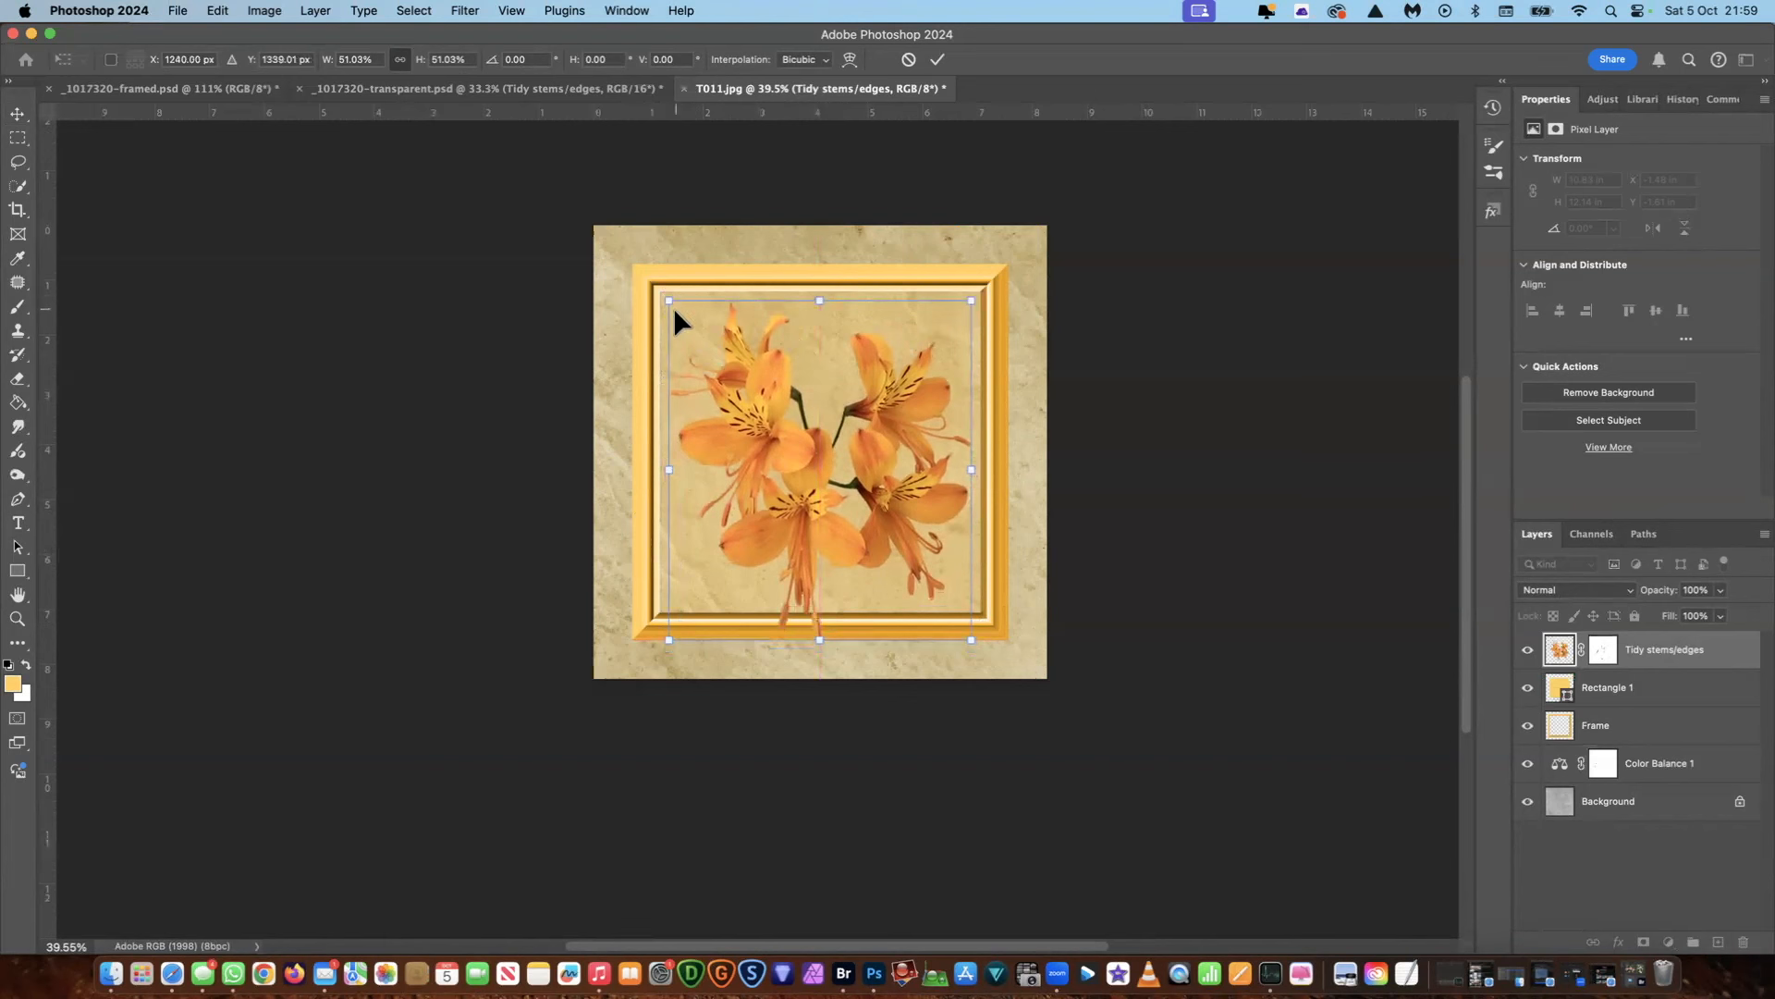
drag(662, 296, 657, 286)
drag(839, 399, 859, 406)
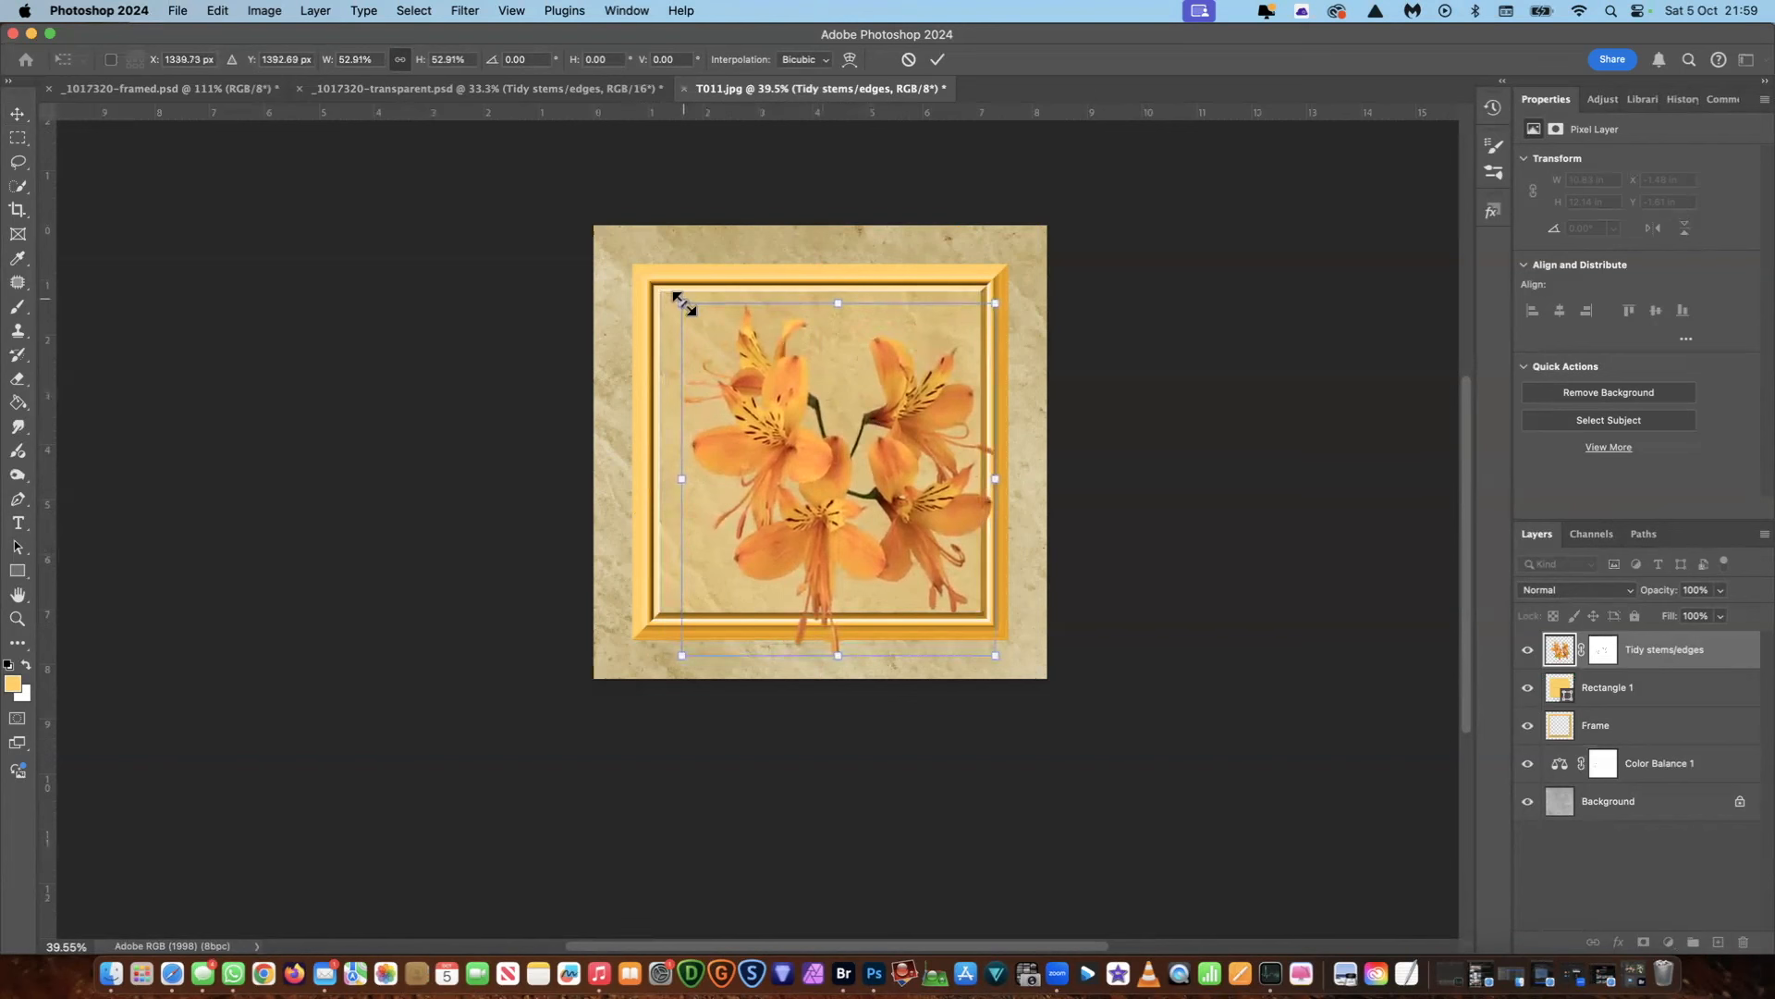
drag(685, 305, 661, 295)
drag(822, 376, 826, 379)
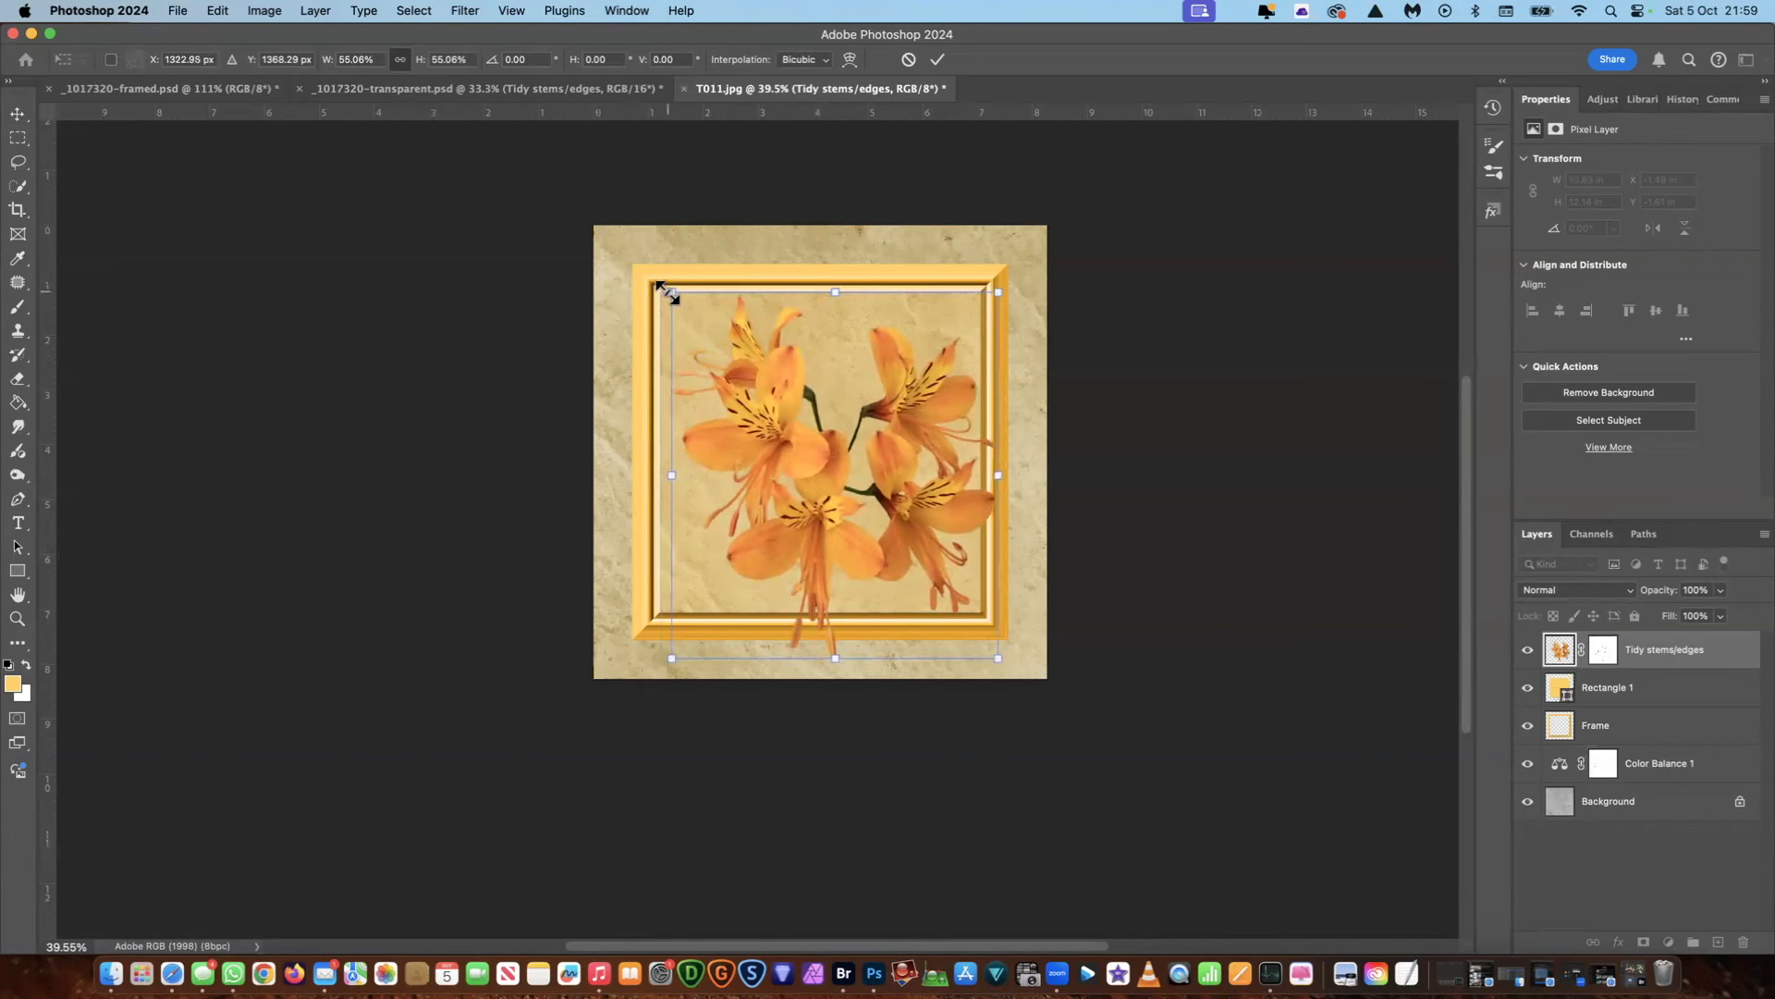
drag(668, 292, 661, 286)
drag(787, 368, 783, 377)
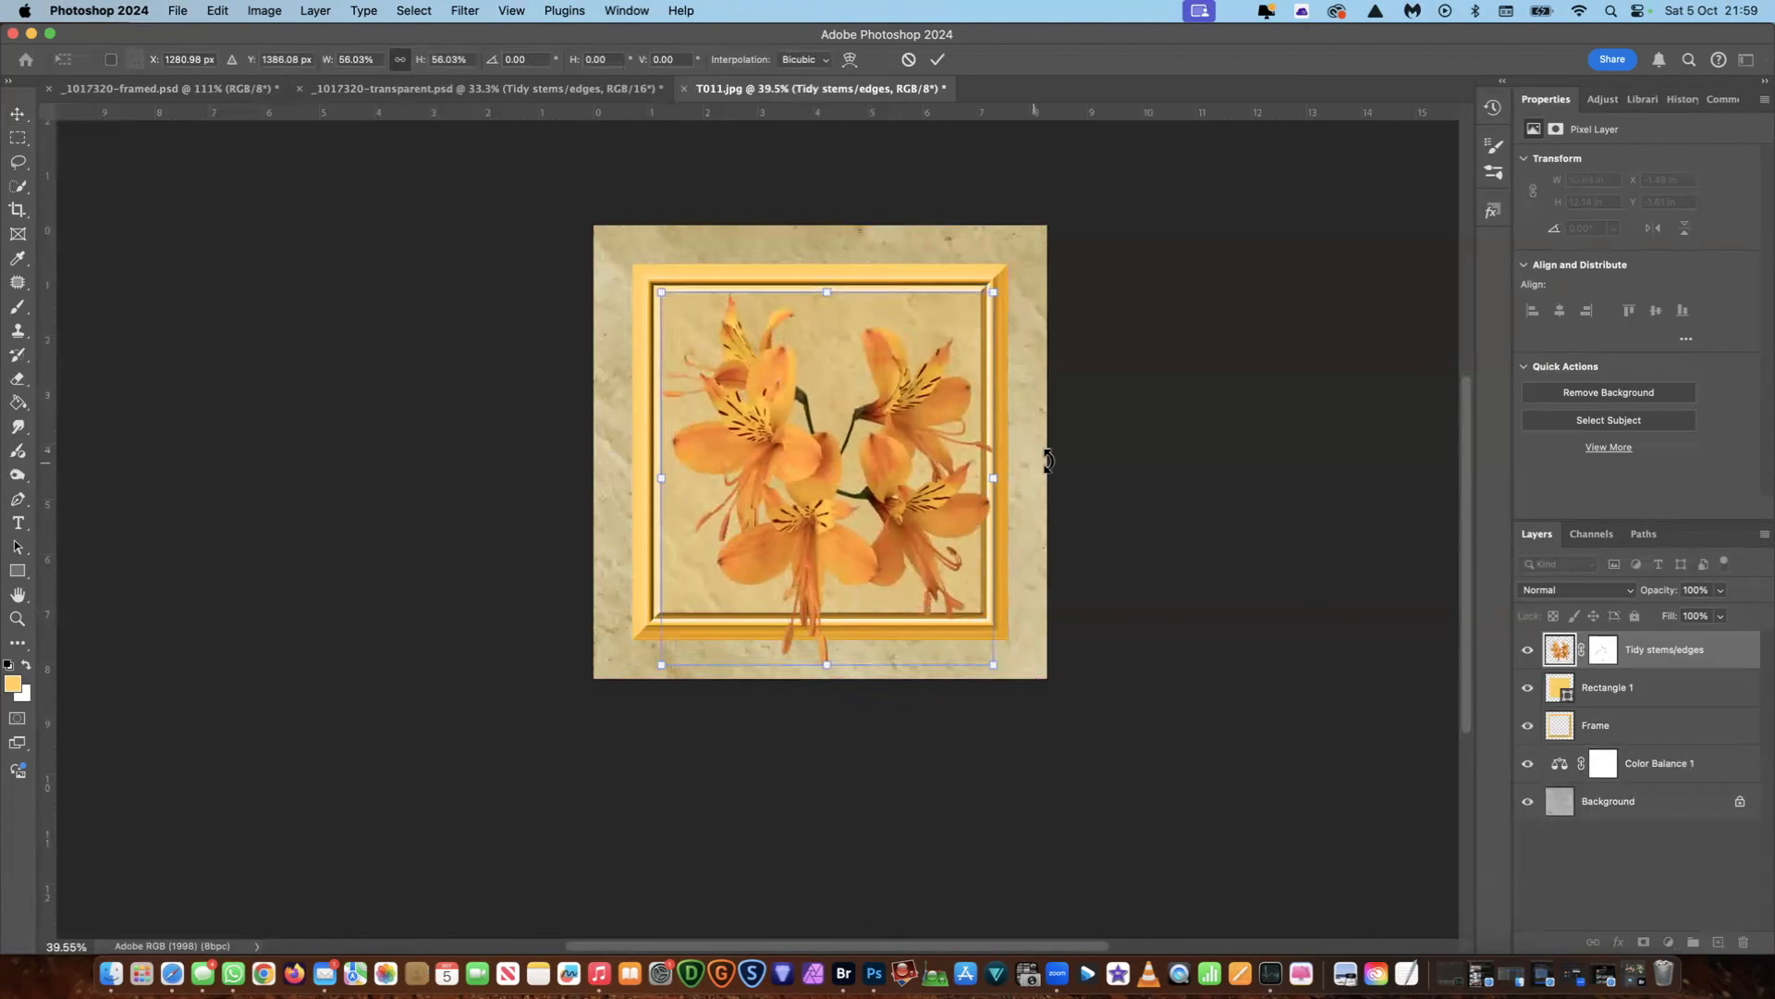
key(Return)
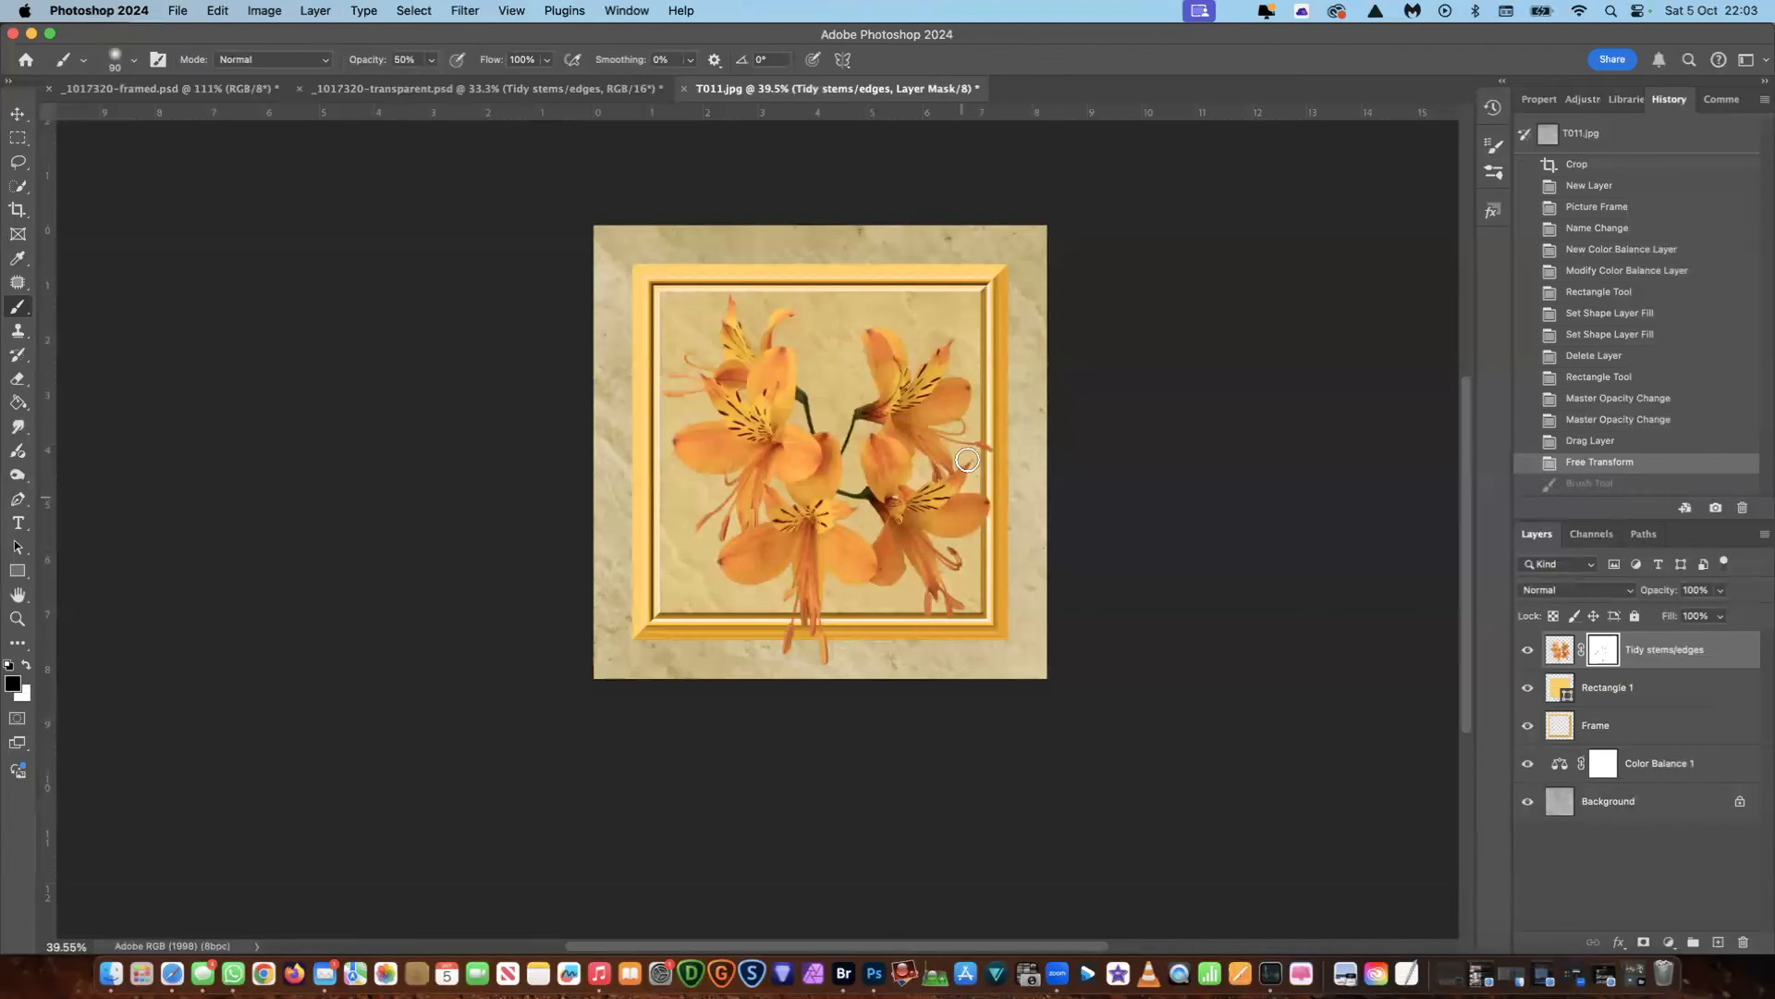
Step: Set up the Brush tool with black as the foreground colour, 15% opacity and a size of 175 for painting on the flower mask
click(12, 685)
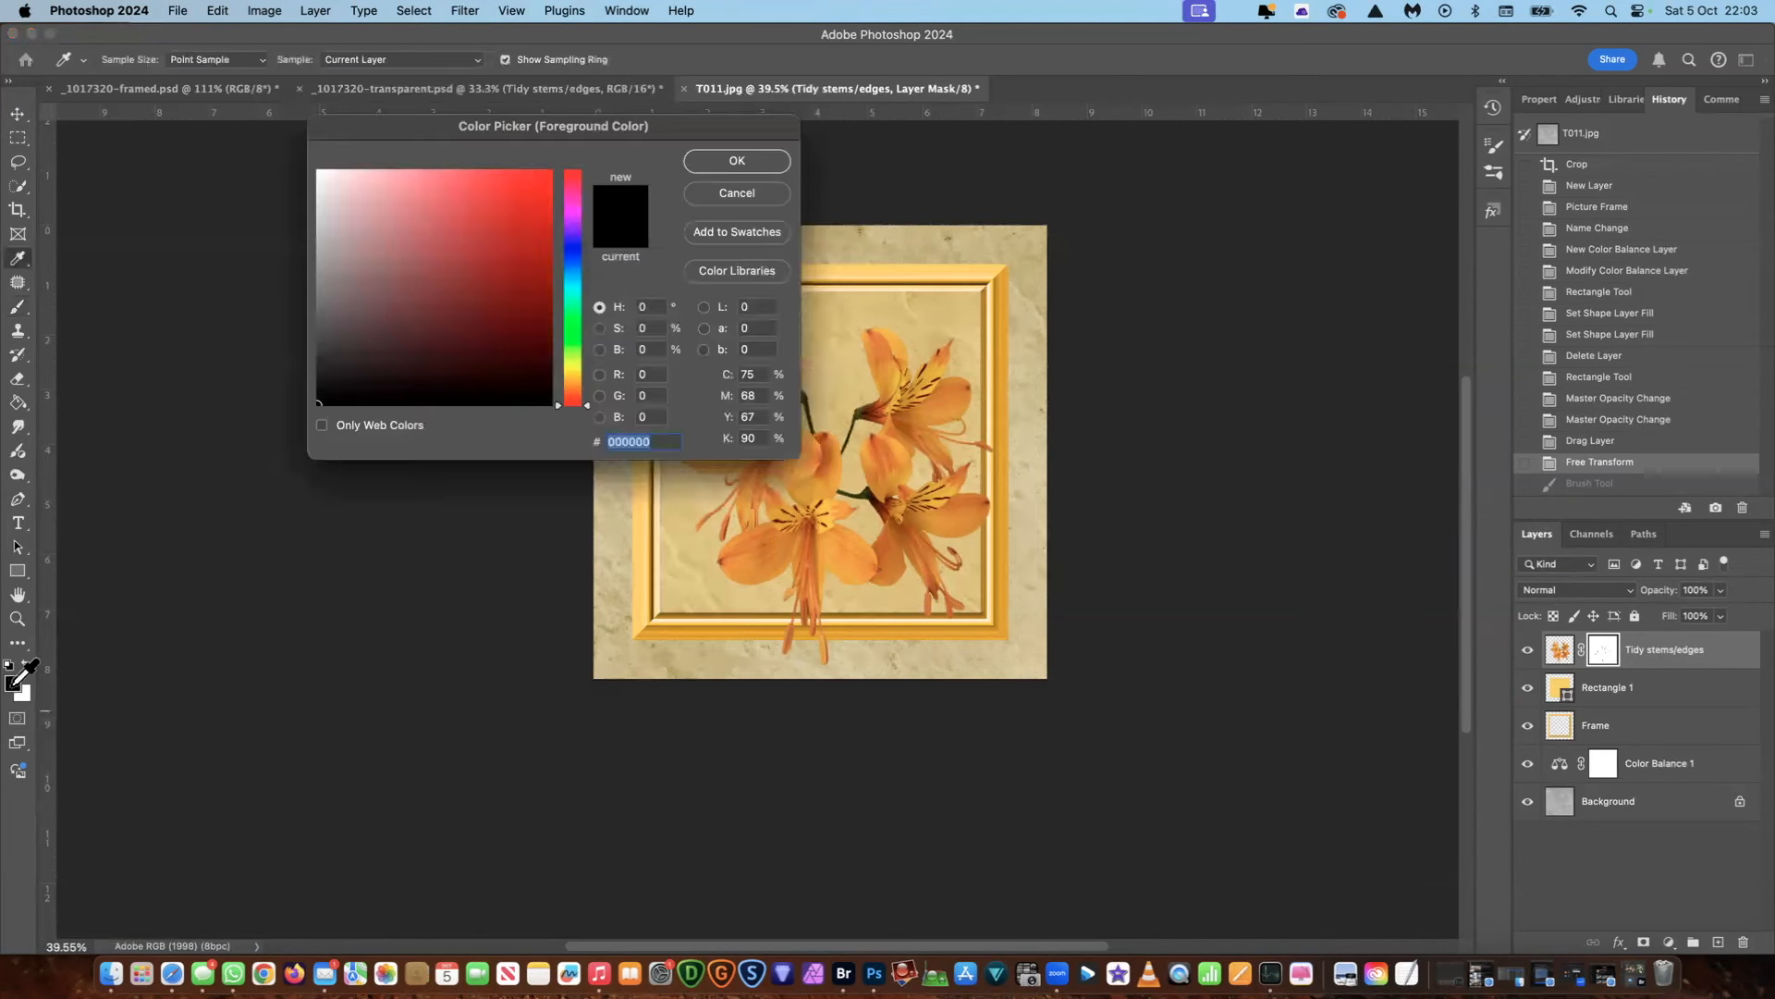
click(730, 162)
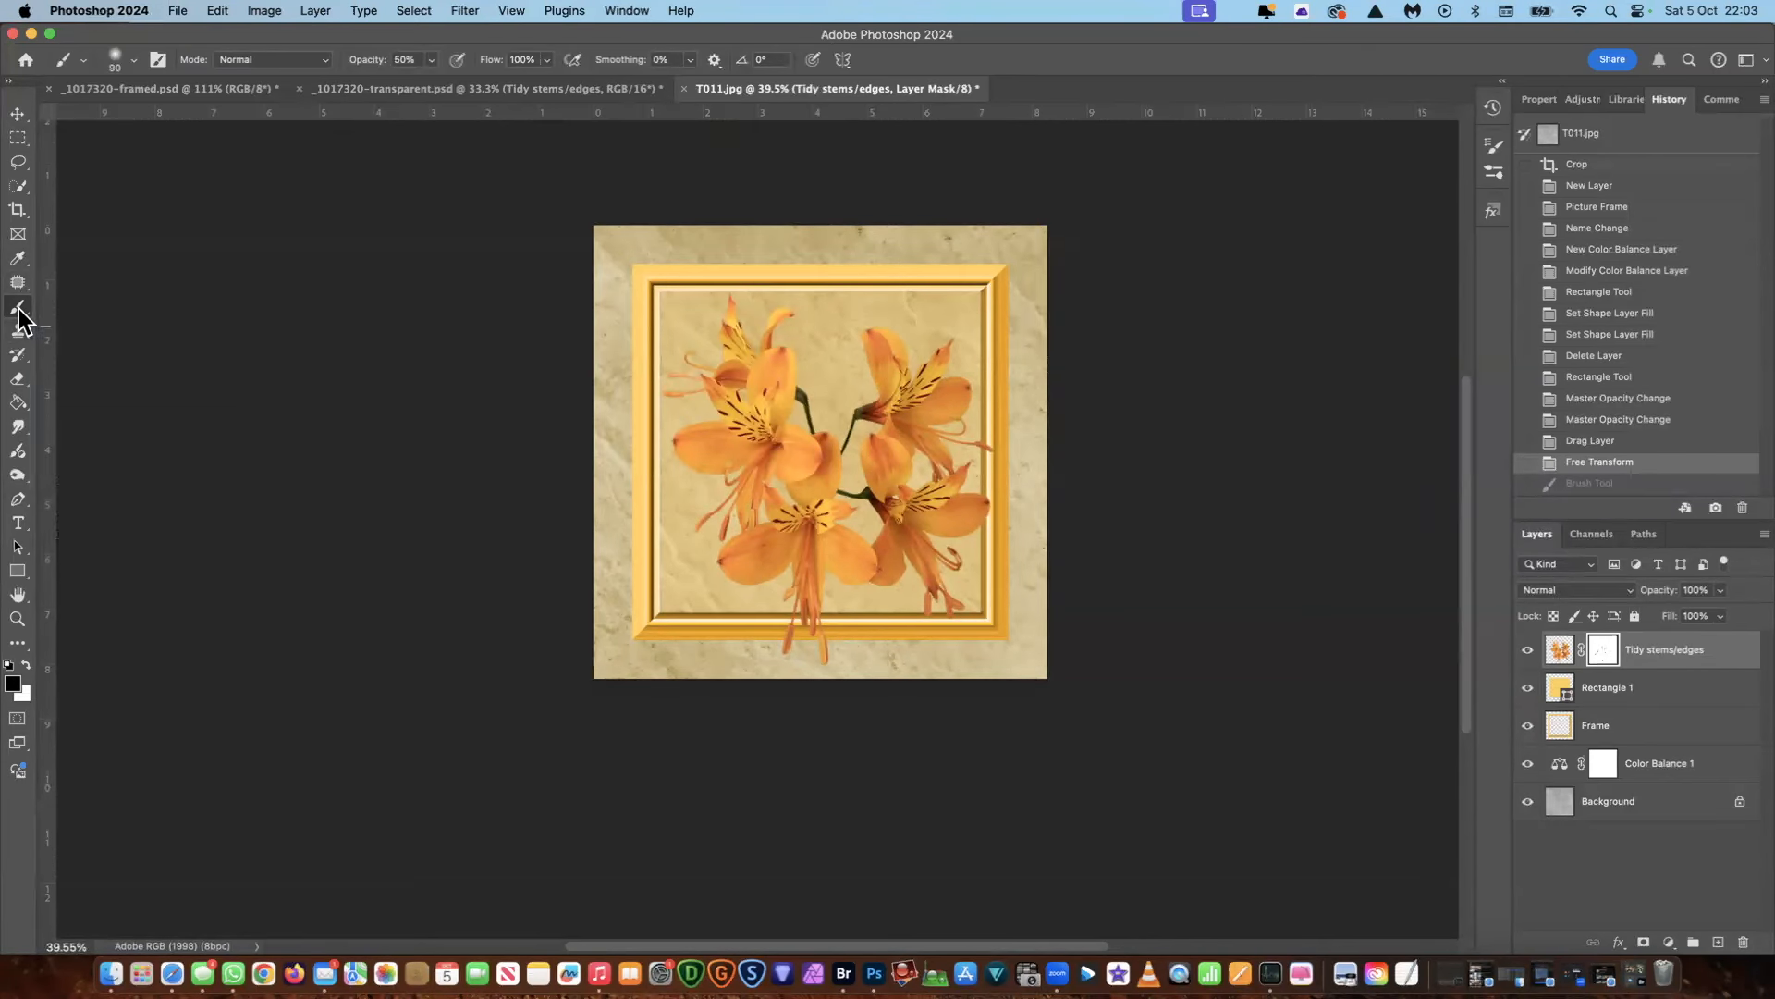
click(17, 619)
drag(713, 551, 763, 536)
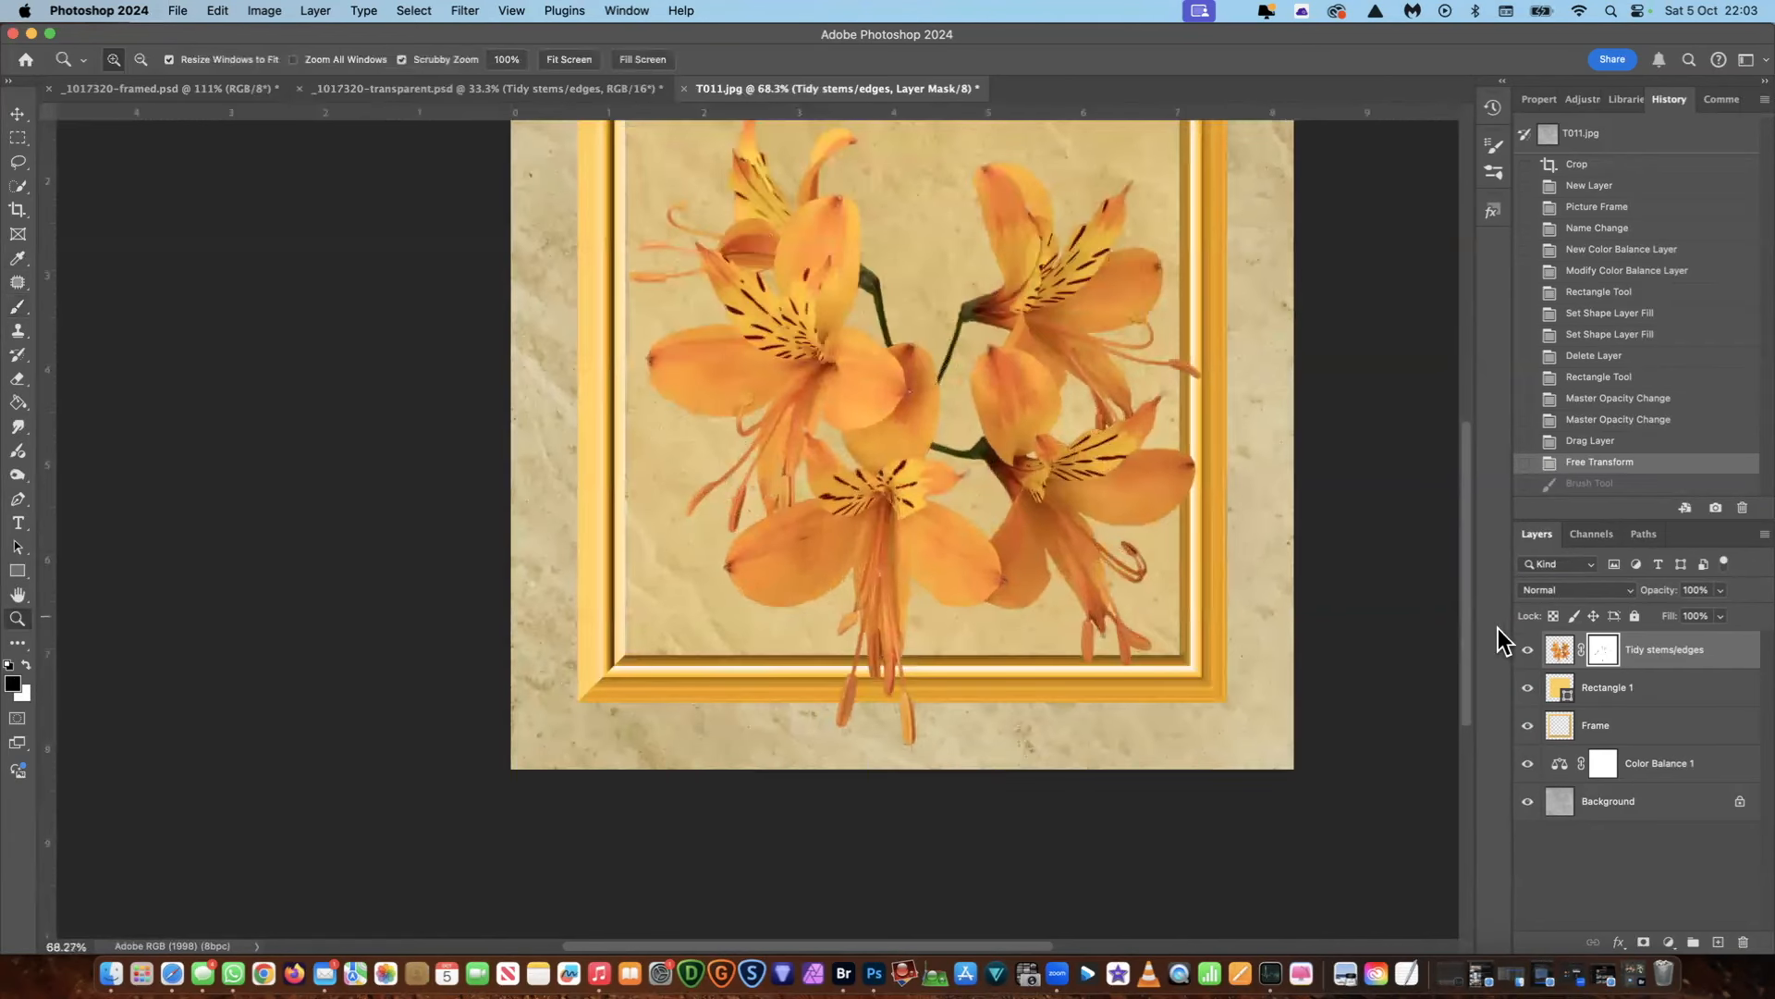
drag(1467, 638, 1466, 580)
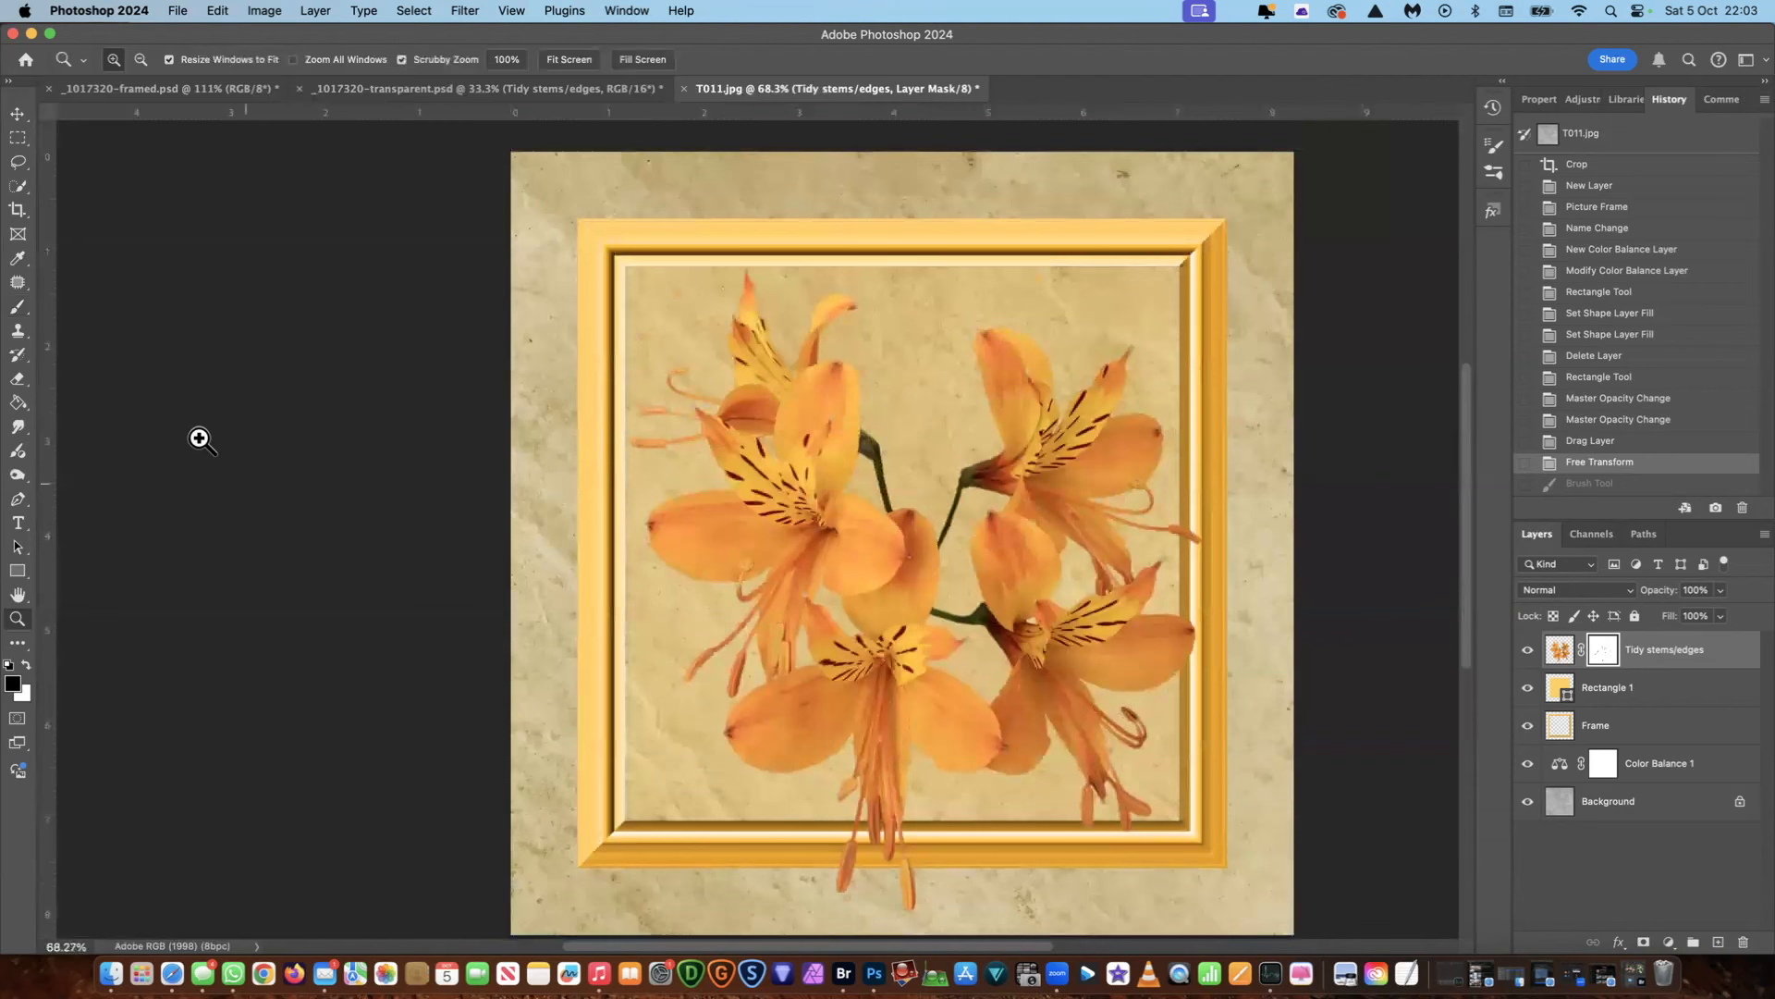
click(17, 306)
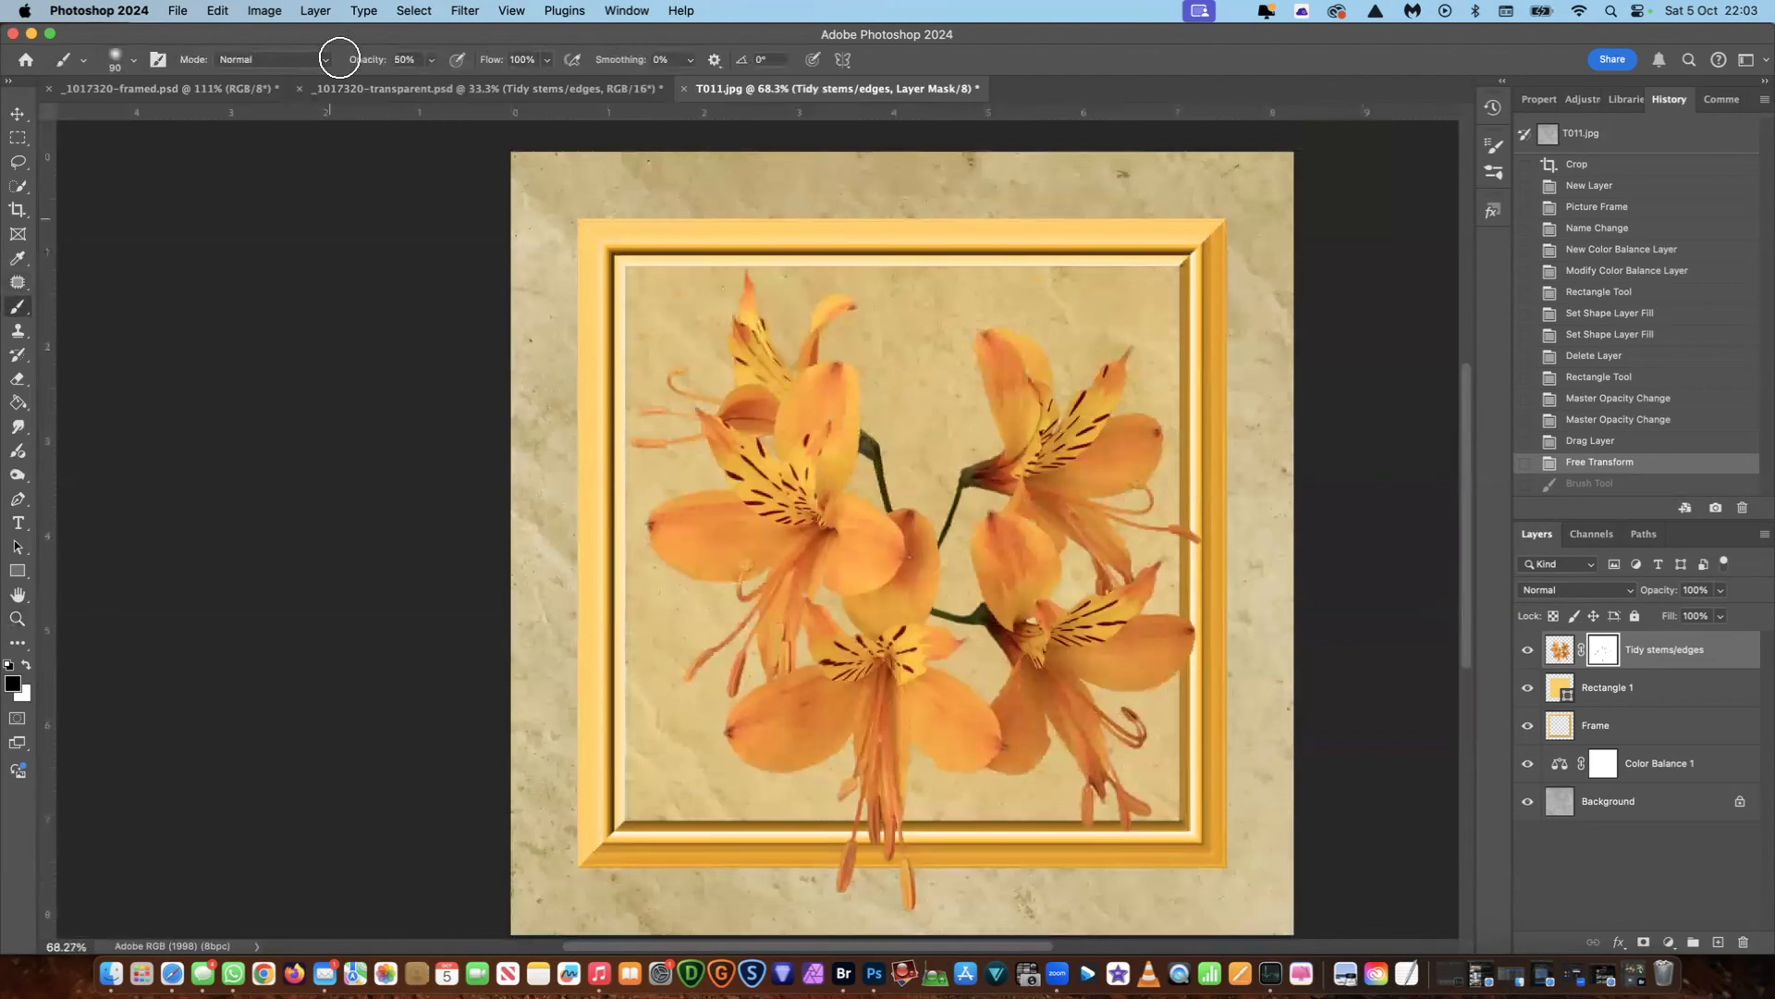
double_click(405, 59)
text(1)
key(bracketright)
key(bracketright)
key(bracketright)
key(bracketright)
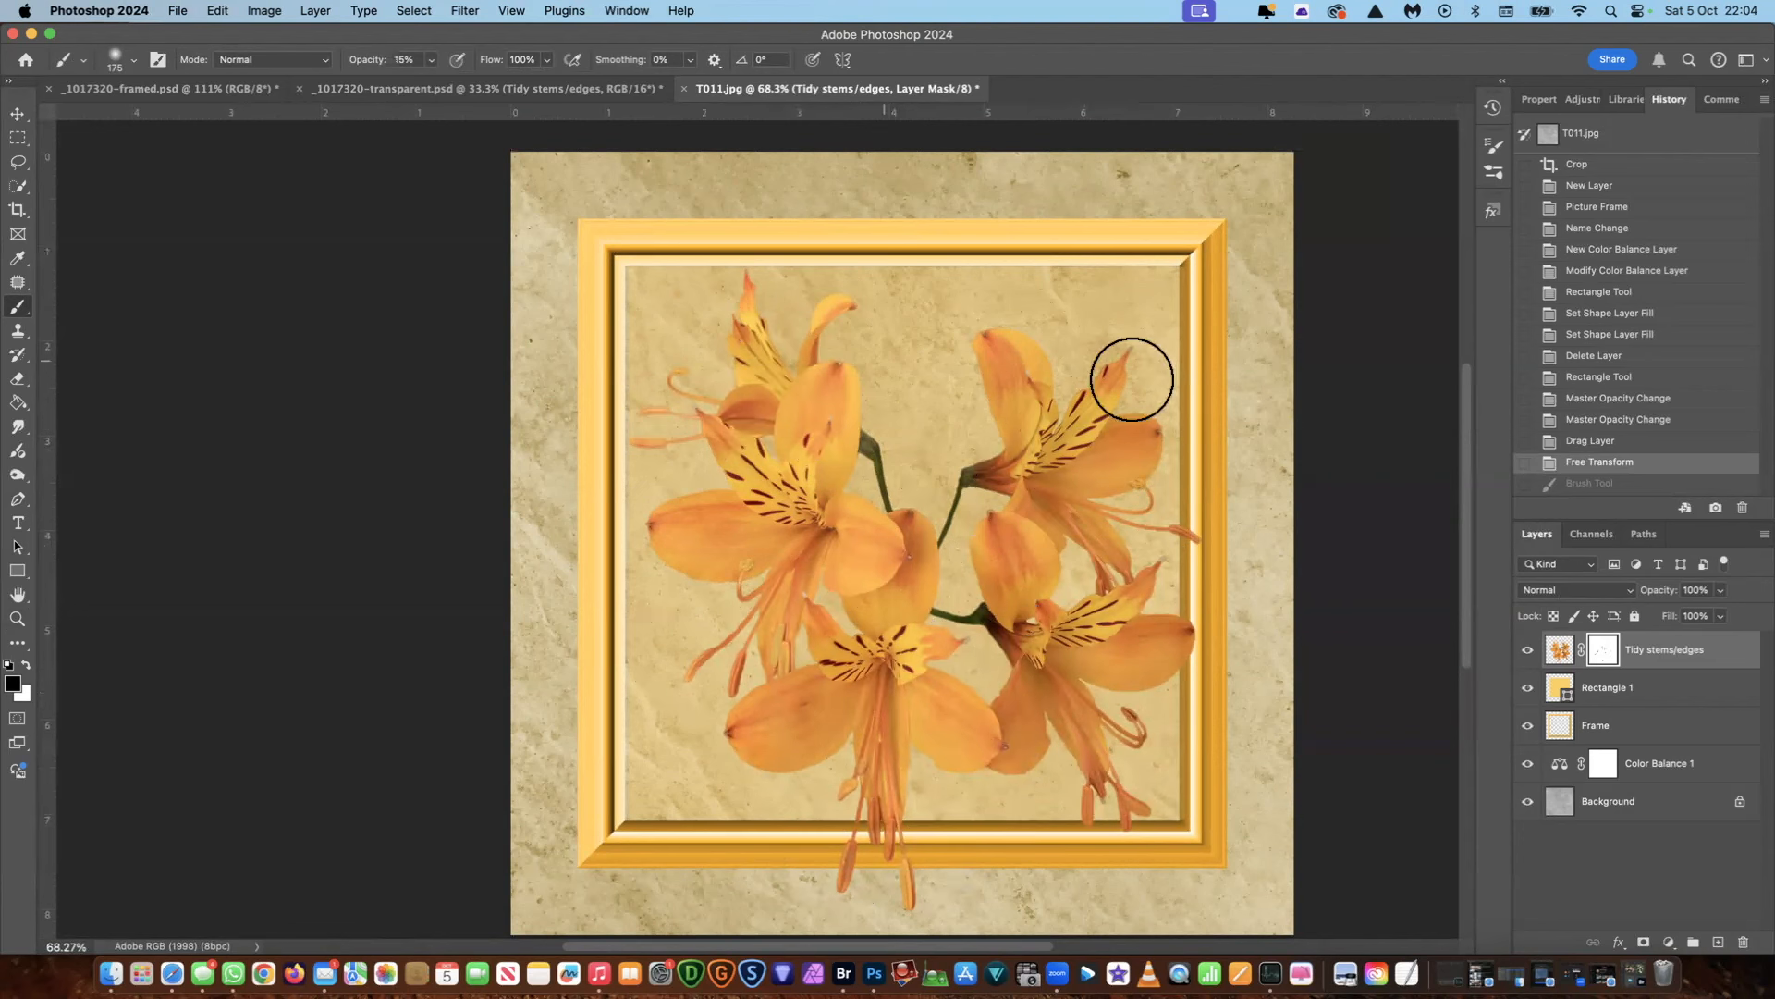
Step: Paint repeated faint black strokes over the flowers and stems on the Tidy stems/edges layer mask to partly fade them
drag(1070, 646, 1137, 684)
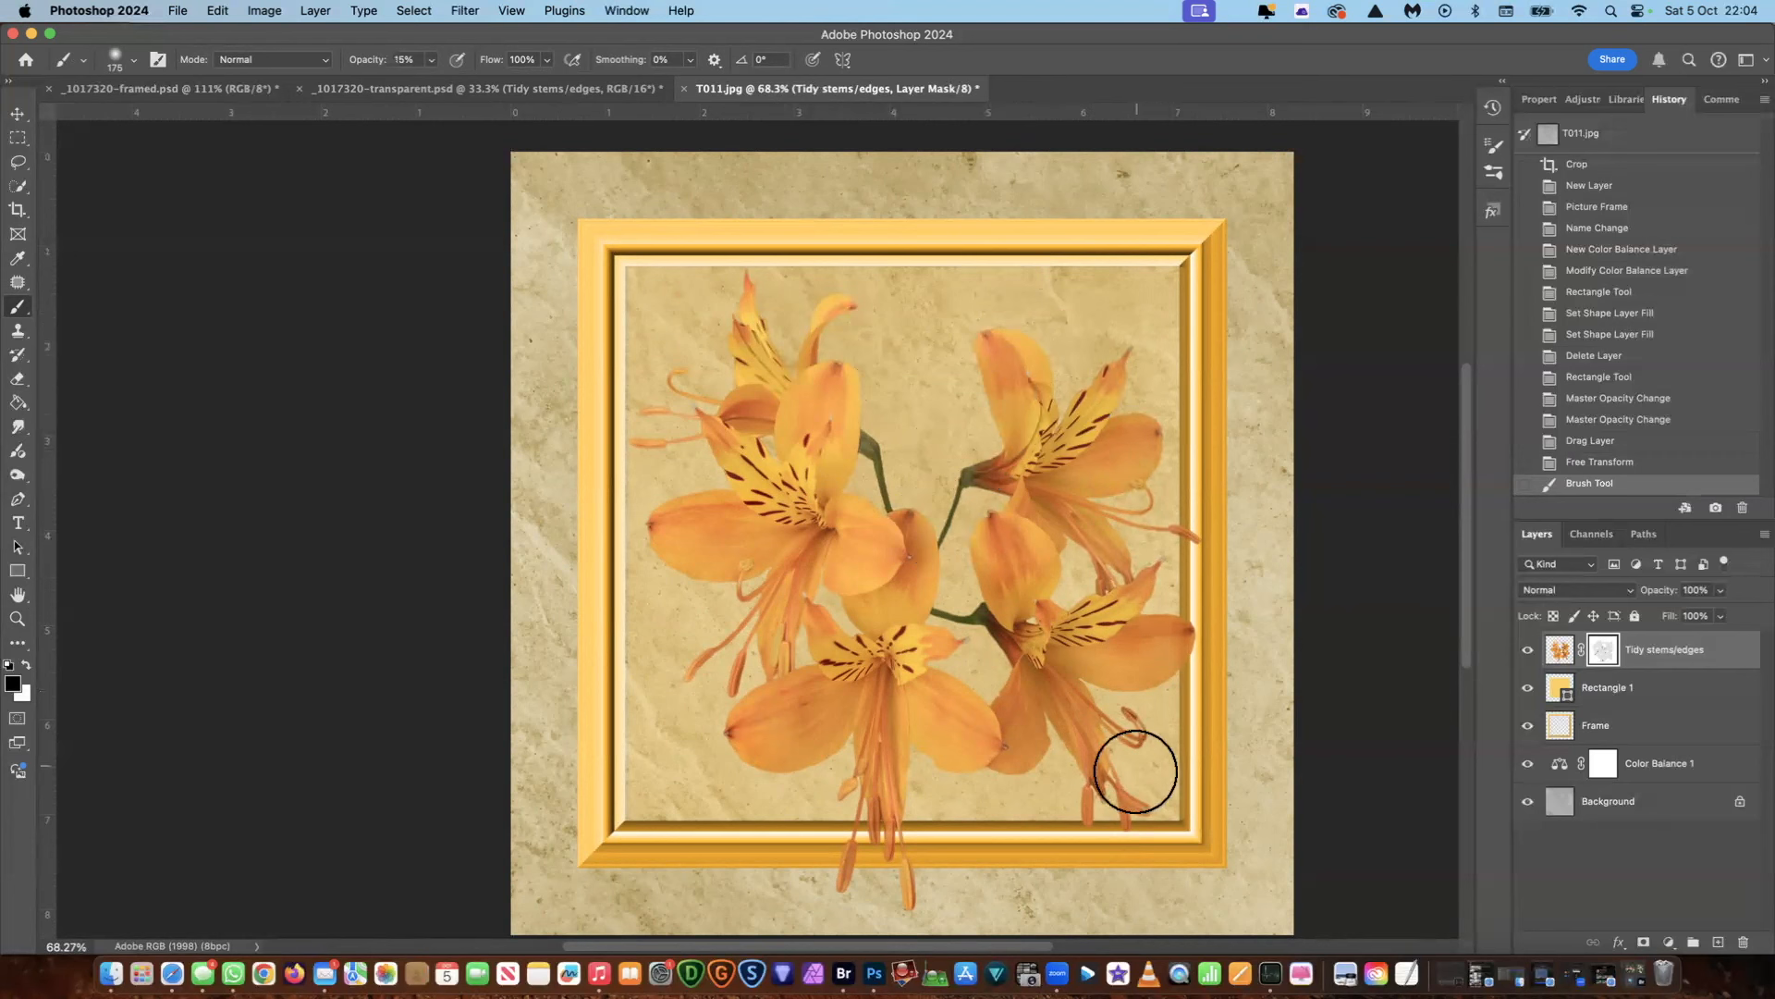
mouse_move(1063, 766)
mouse_down()
mouse_move(1002, 782)
mouse_move(990, 725)
mouse_up()
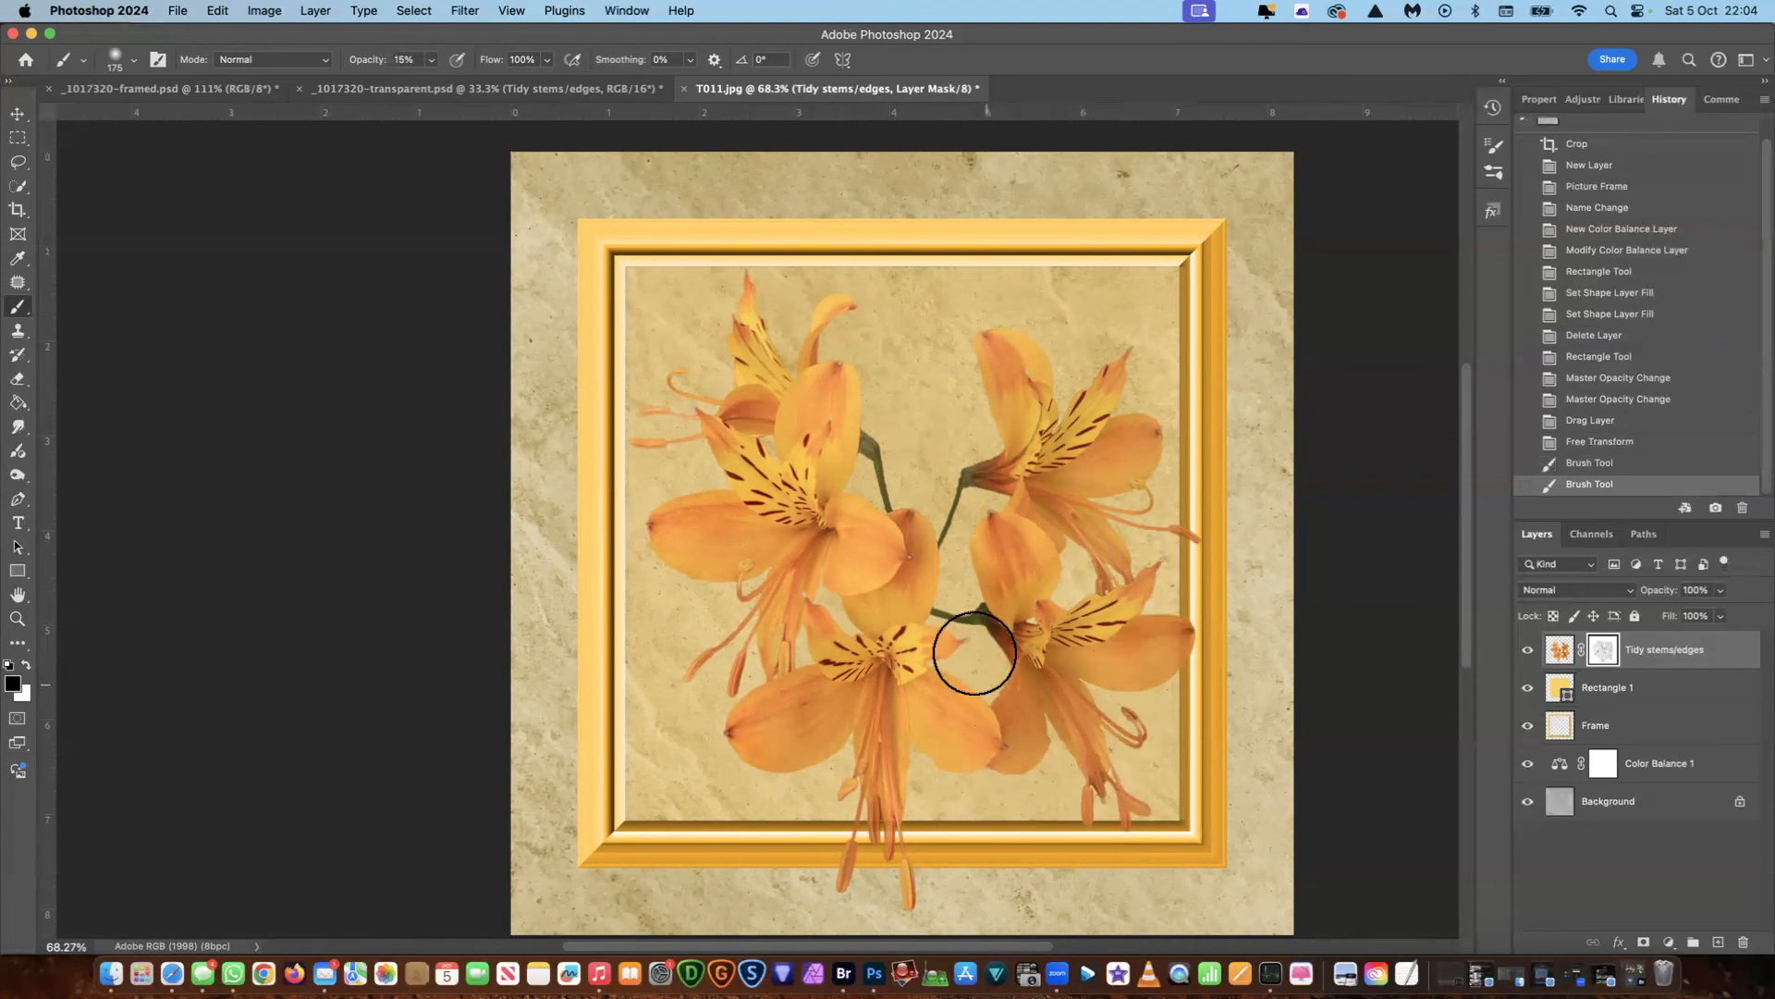
click(936, 547)
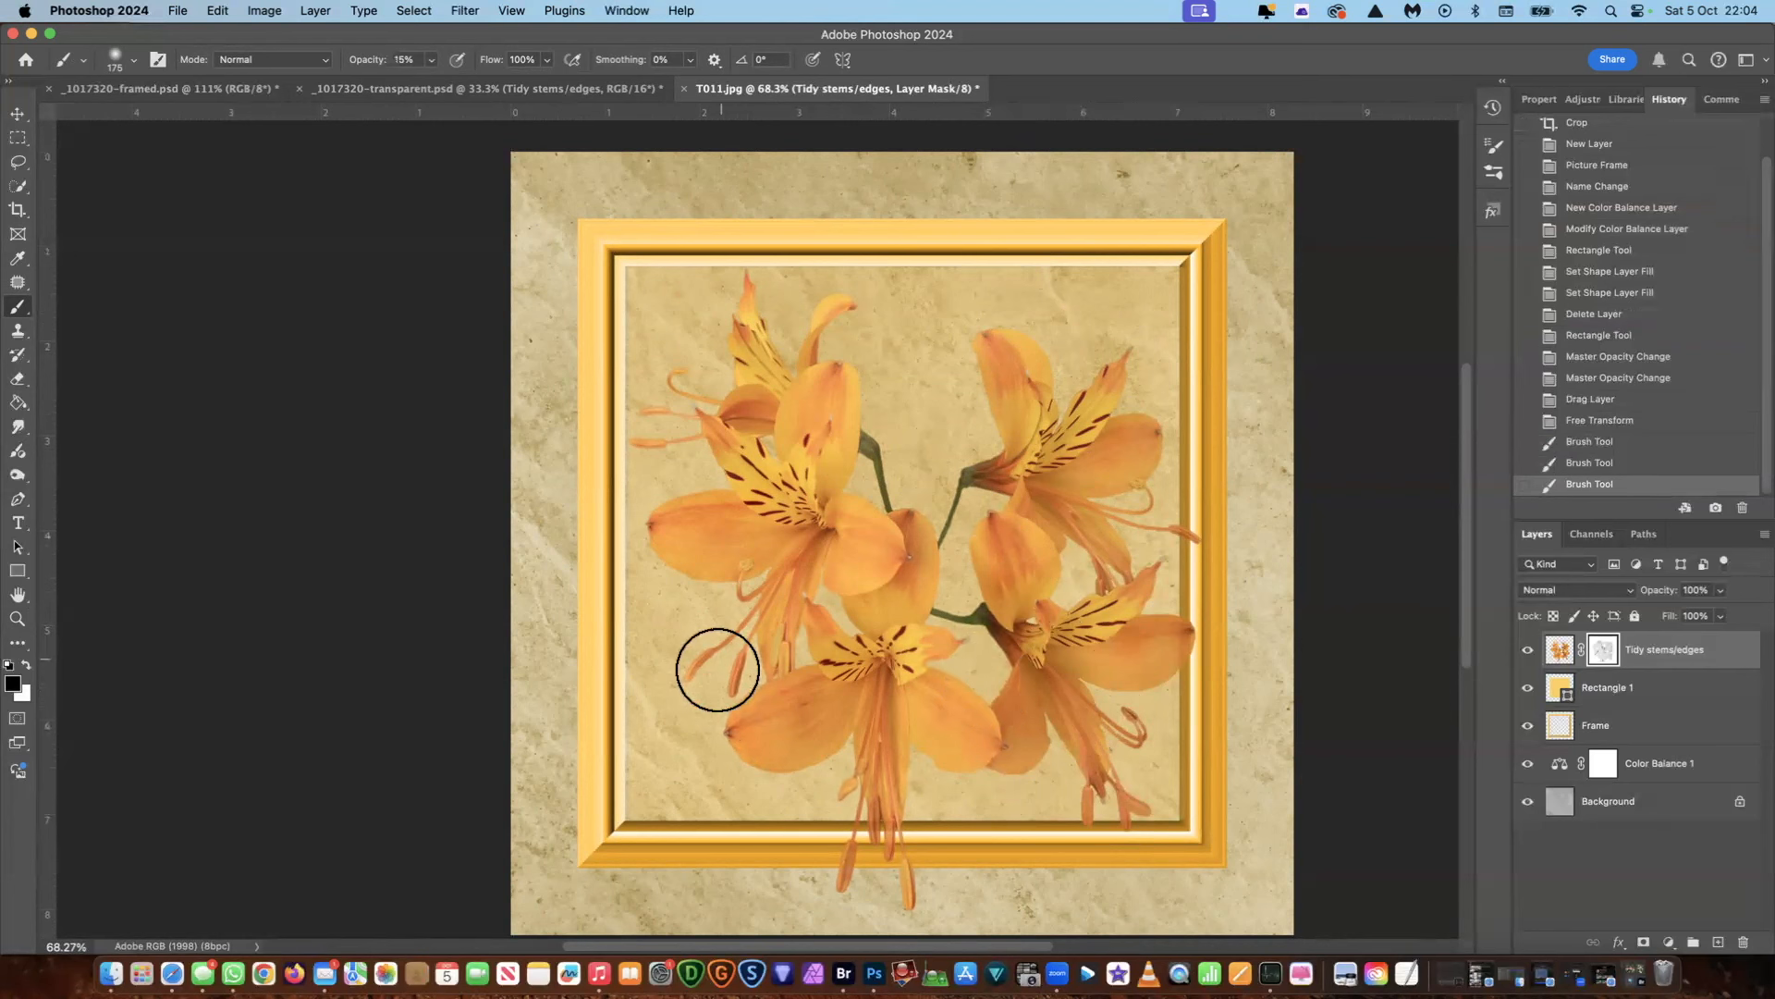
click(689, 406)
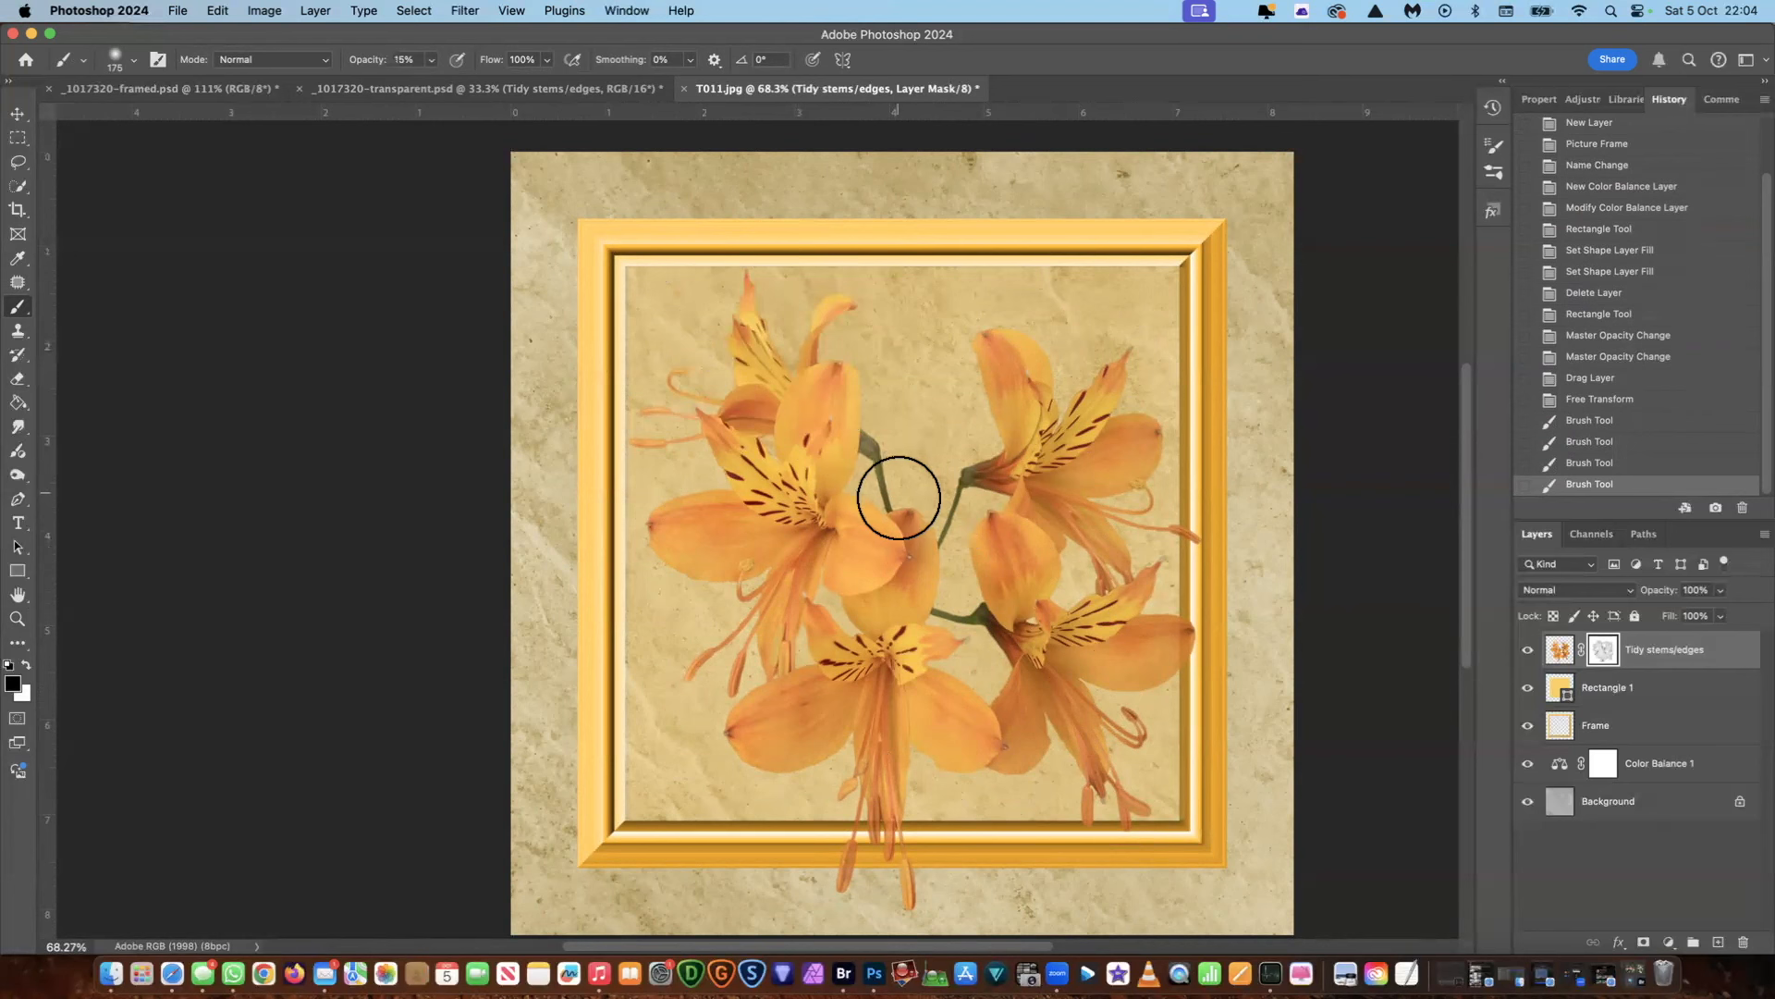
click(967, 631)
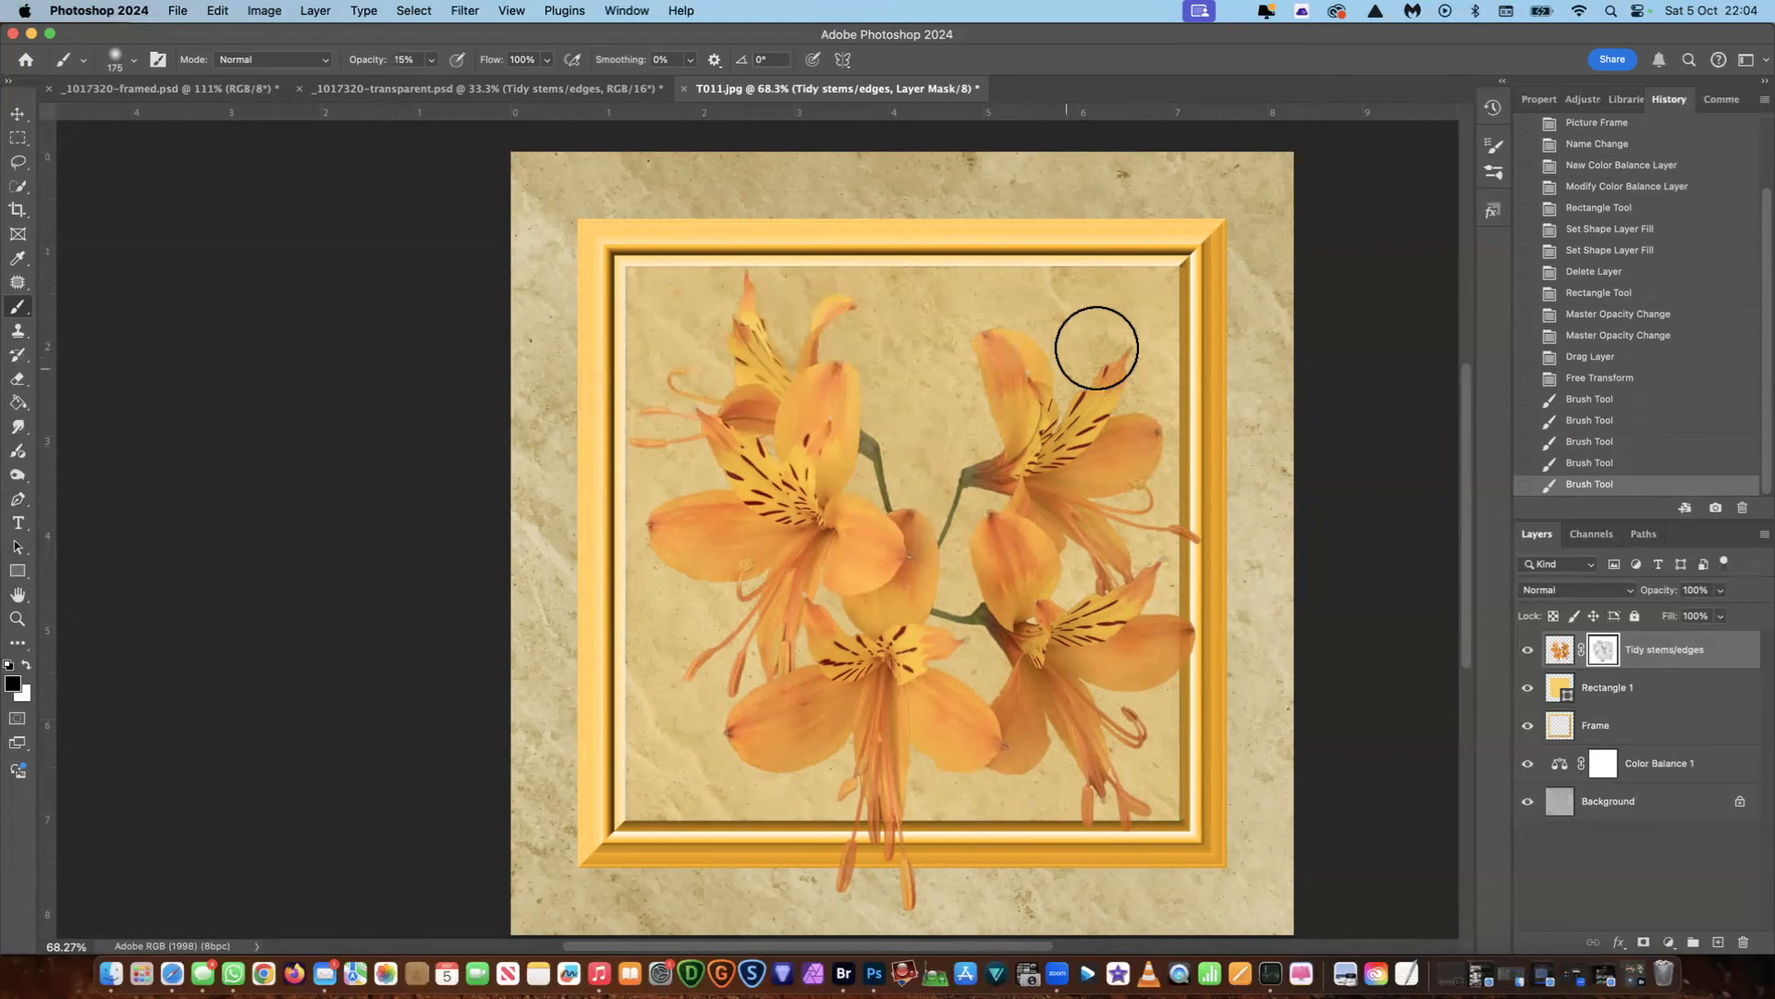
mouse_move(1126, 413)
mouse_down()
mouse_move(1169, 400)
mouse_move(1189, 518)
mouse_move(1173, 558)
mouse_move(1141, 546)
mouse_move(1107, 565)
mouse_move(1104, 664)
mouse_move(1139, 751)
mouse_up()
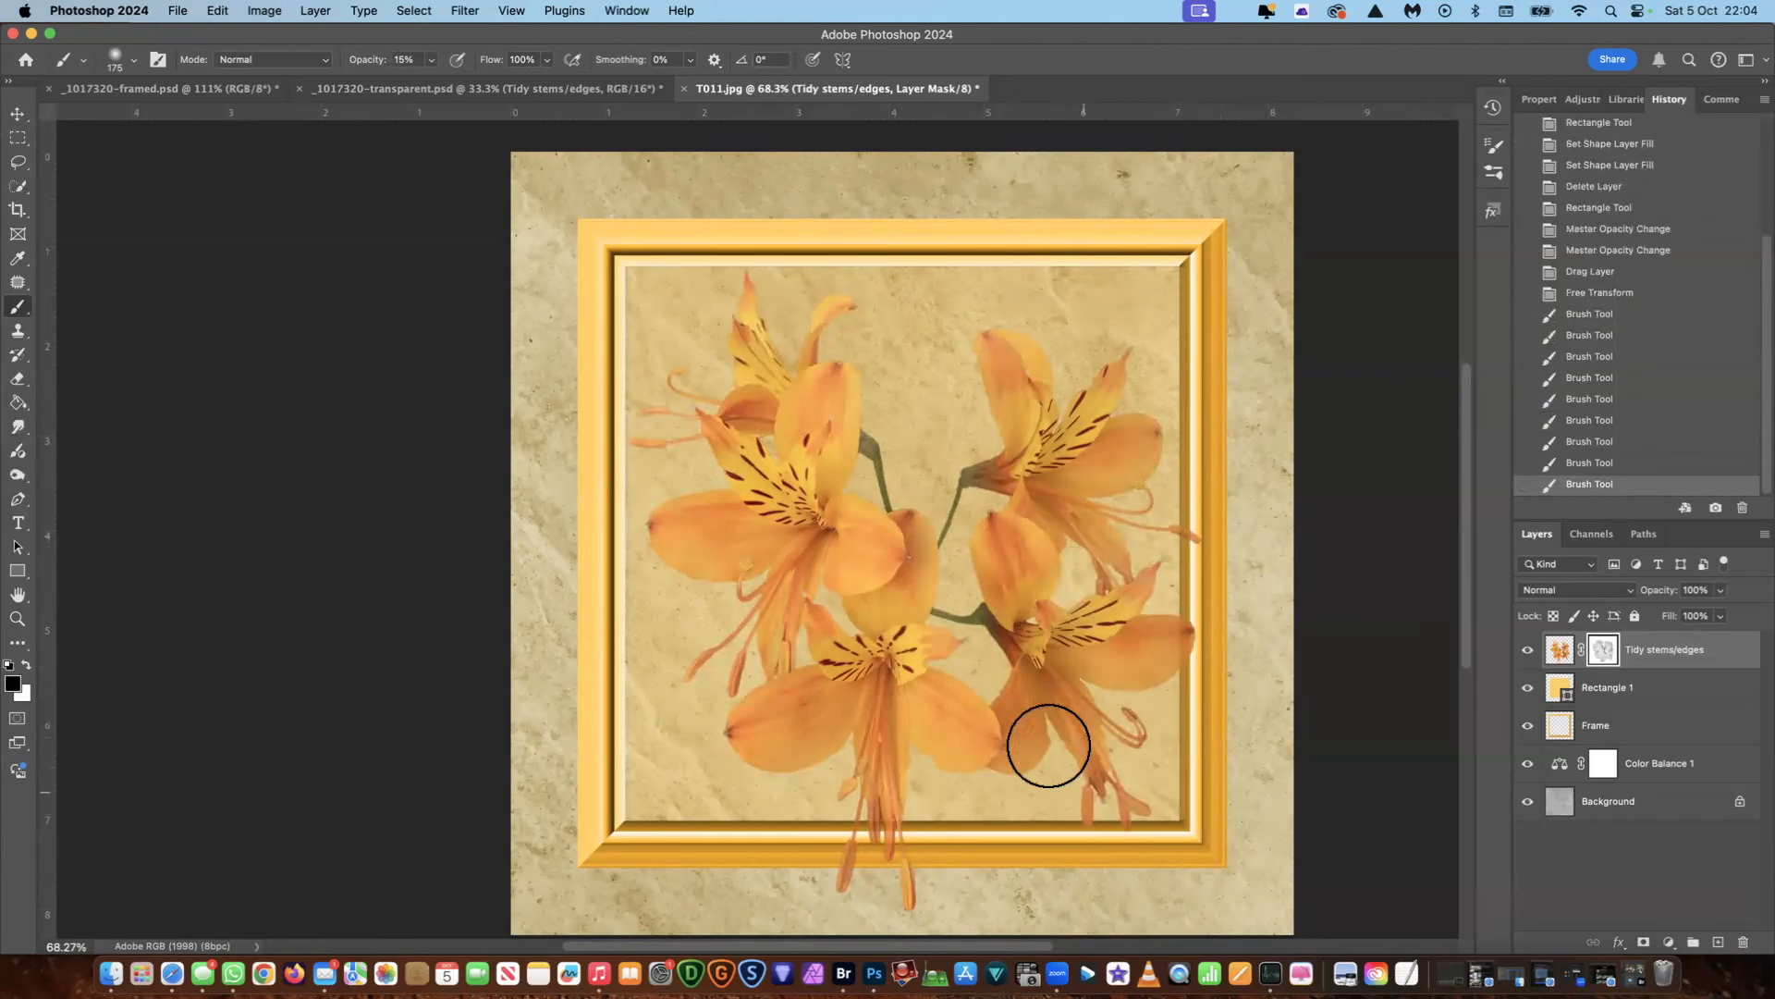
mouse_move(985, 813)
mouse_down()
mouse_move(962, 792)
mouse_move(975, 708)
mouse_up()
mouse_move(912, 622)
mouse_down()
mouse_move(978, 678)
mouse_move(990, 770)
mouse_up()
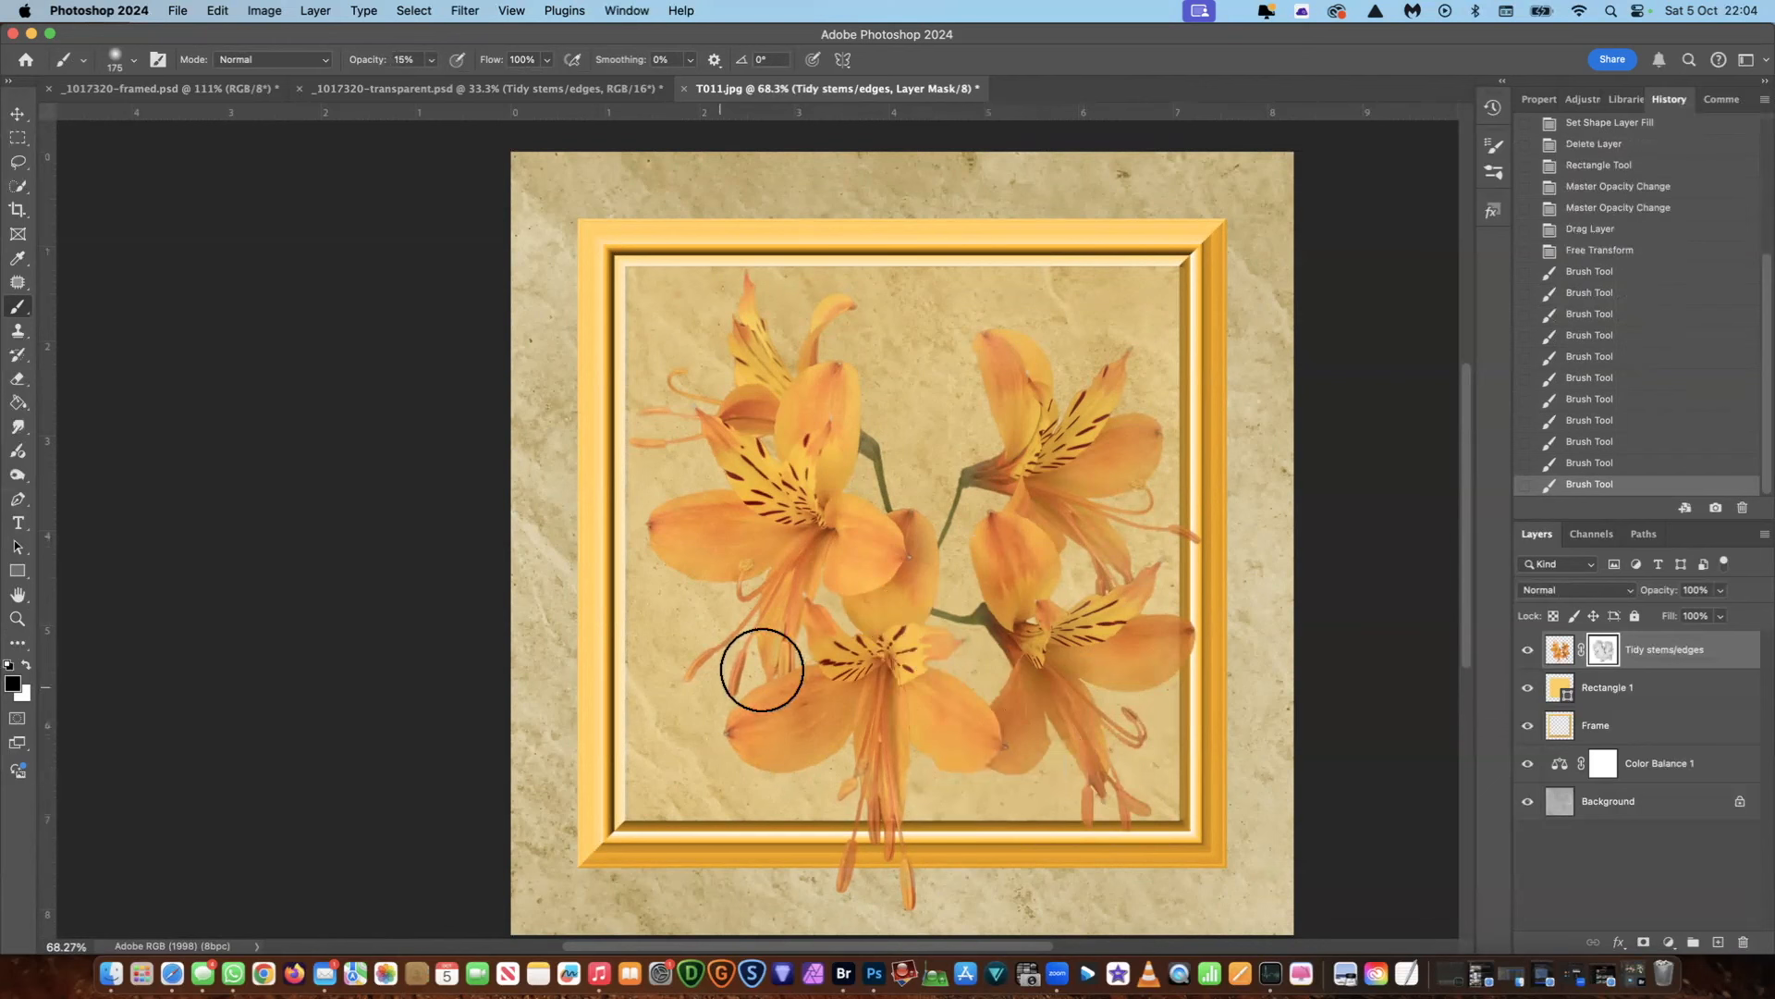
click(687, 370)
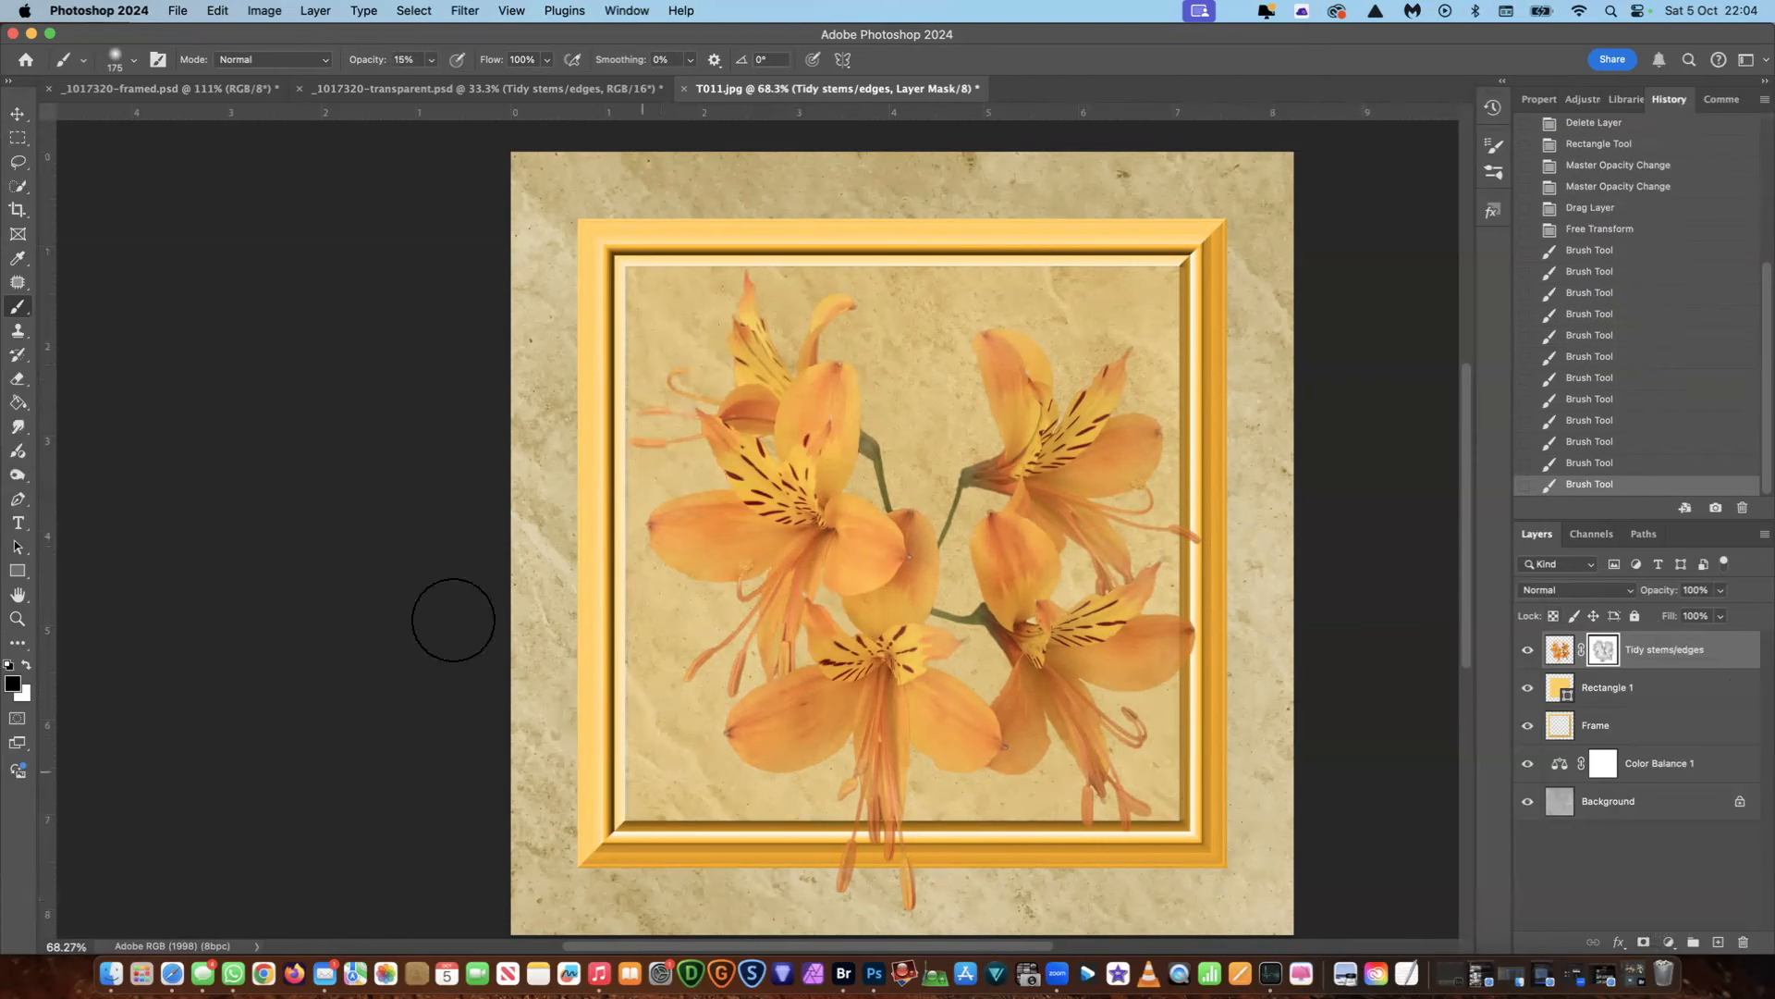
click(18, 619)
drag(999, 586, 960, 593)
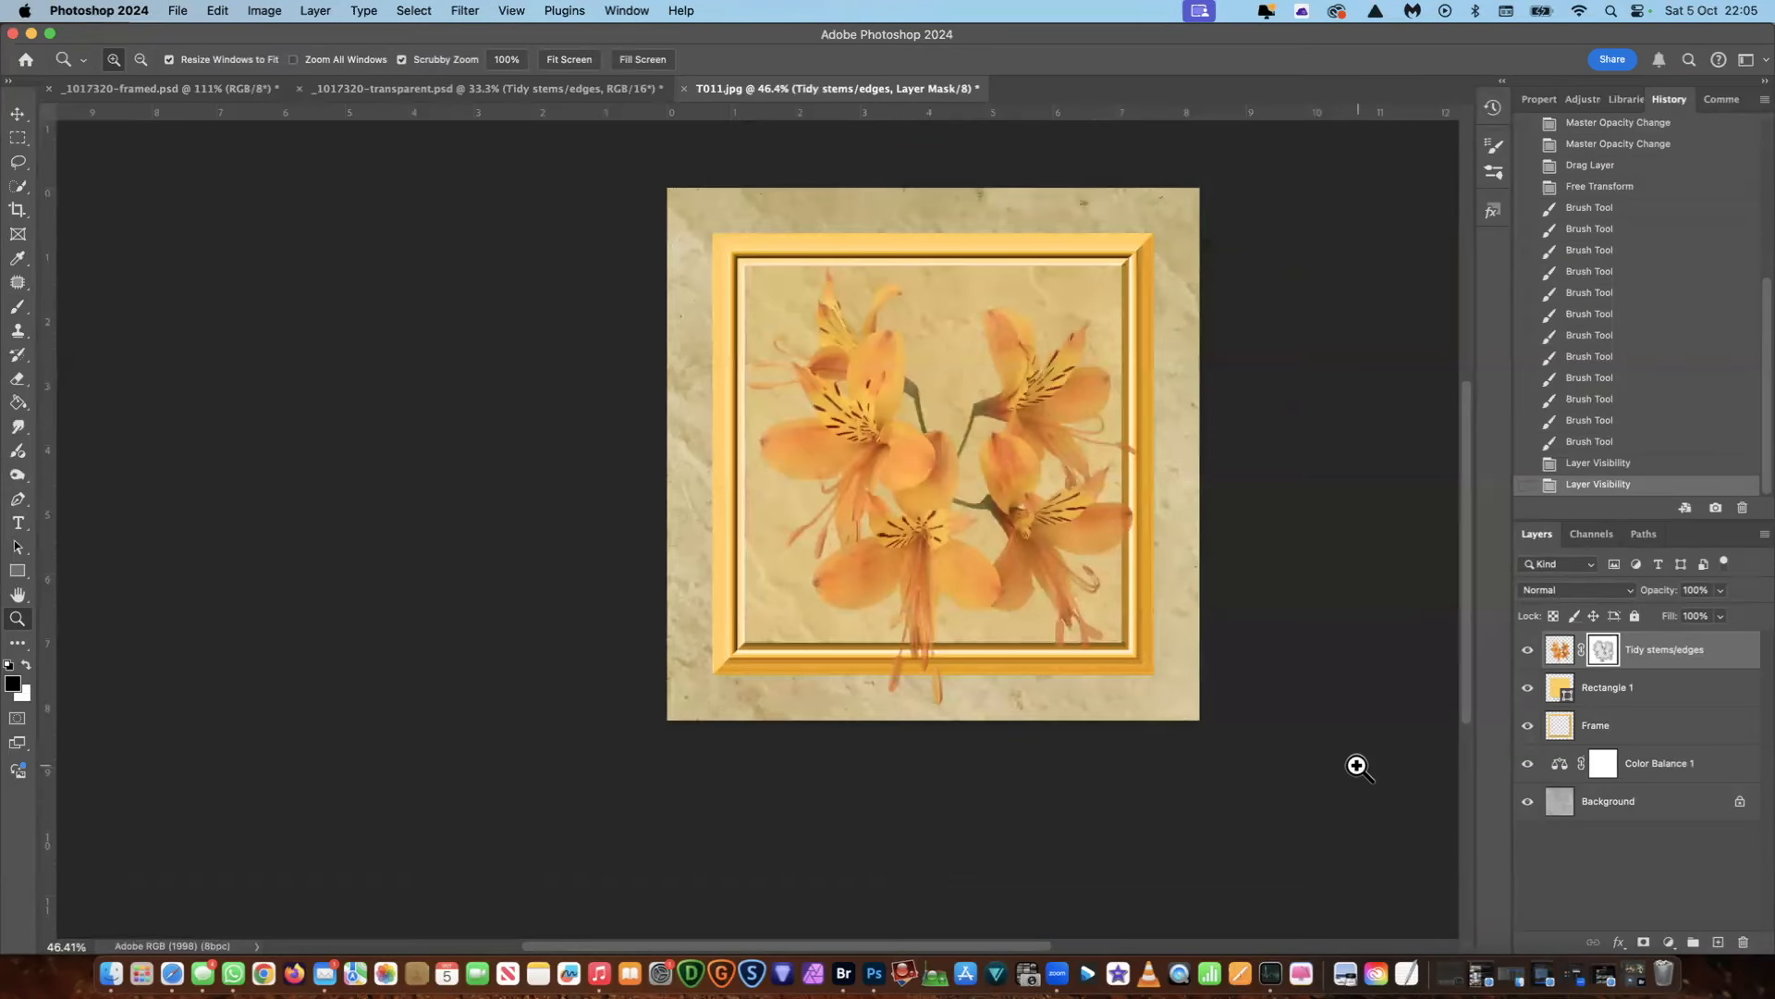